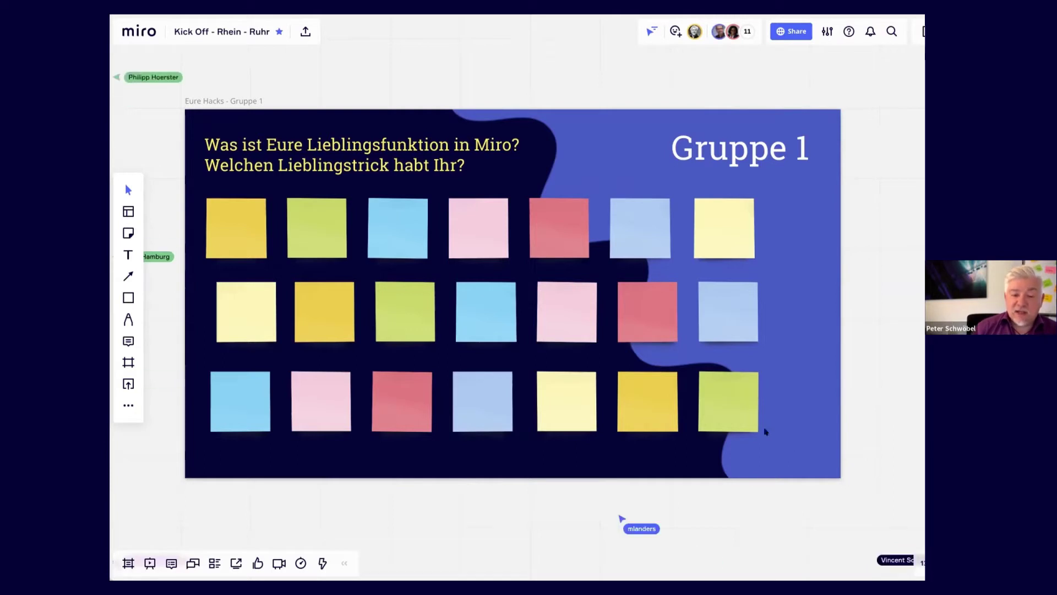
# Review the collected sticky notes on favourite Miro functions in the Gruppe 1, Gruppe 2 and Gruppe 3 frames.
pyautogui.scroll(-3, 752, 446)
pyautogui.moveTo(857, 347); pyautogui.dragTo(832, 338)
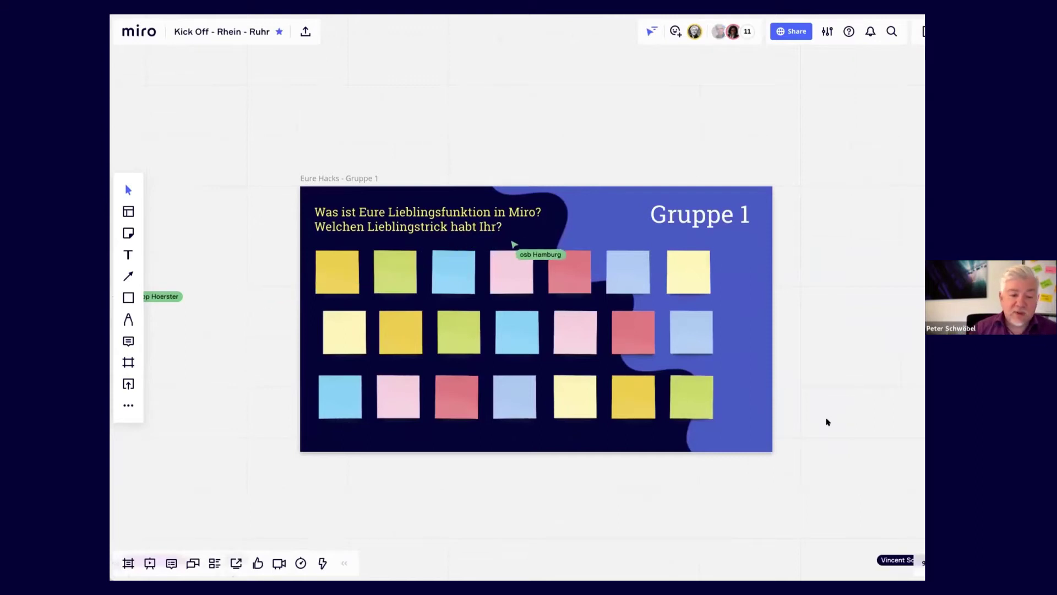
pyautogui.moveTo(906, 551)
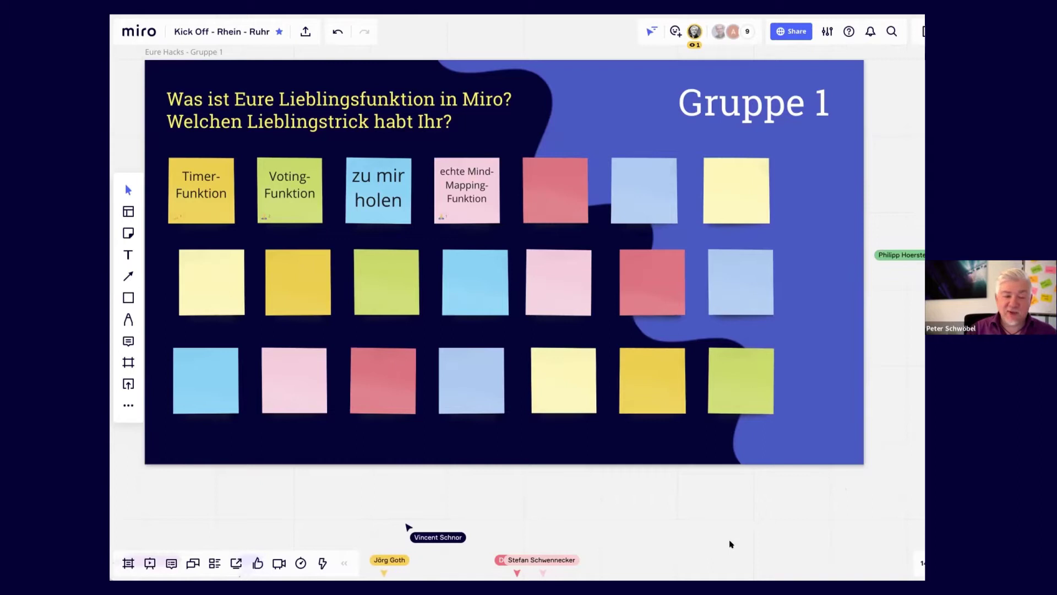
pyautogui.scroll(-10, 758, 367)
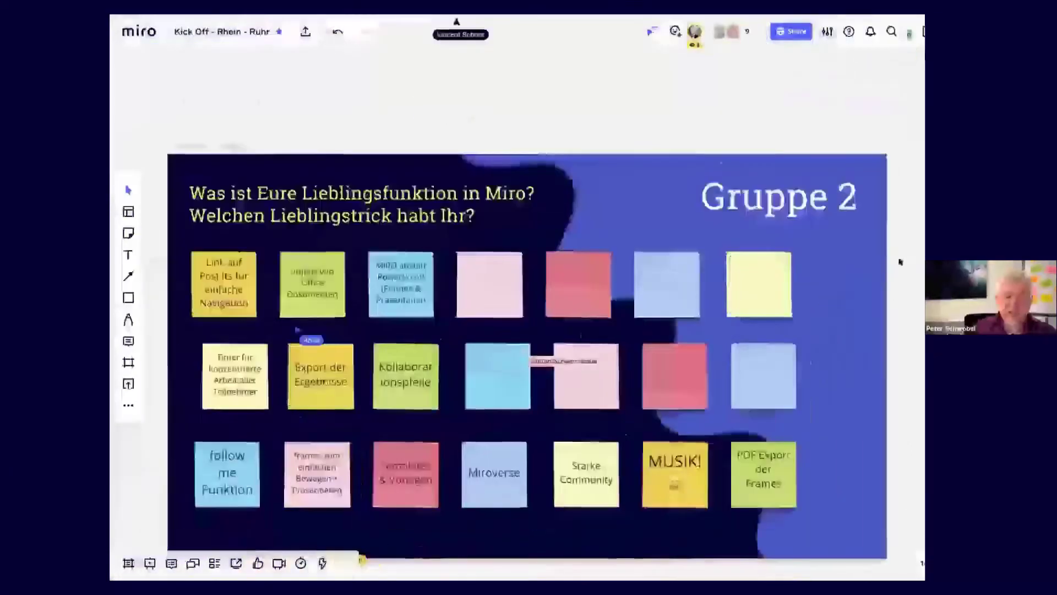
pyautogui.scroll(2, 774, 514)
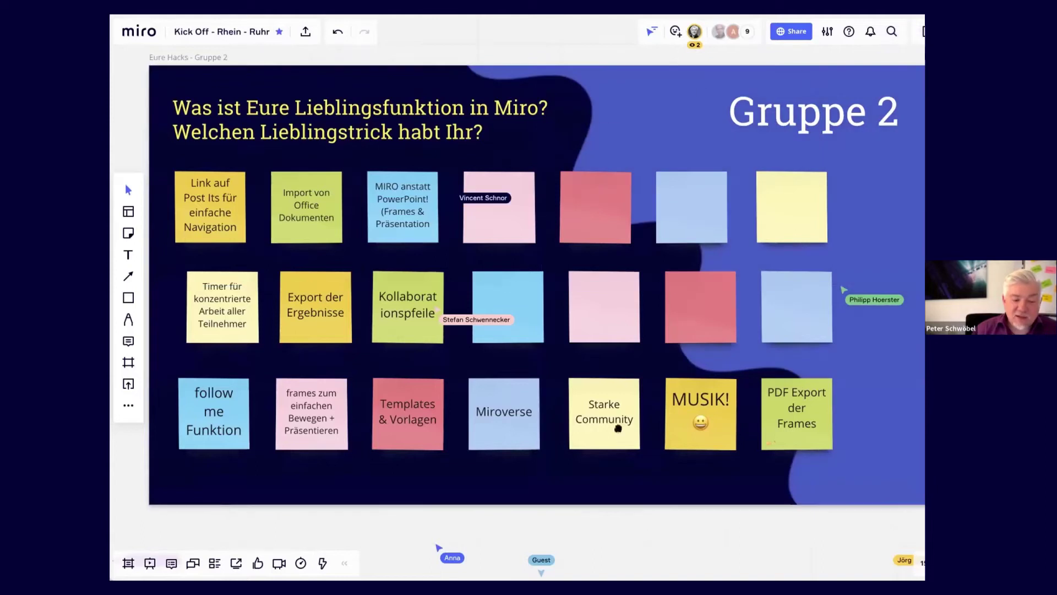
pyautogui.scroll(-10, 640, 462)
pyautogui.scroll(-4, 655, 243)
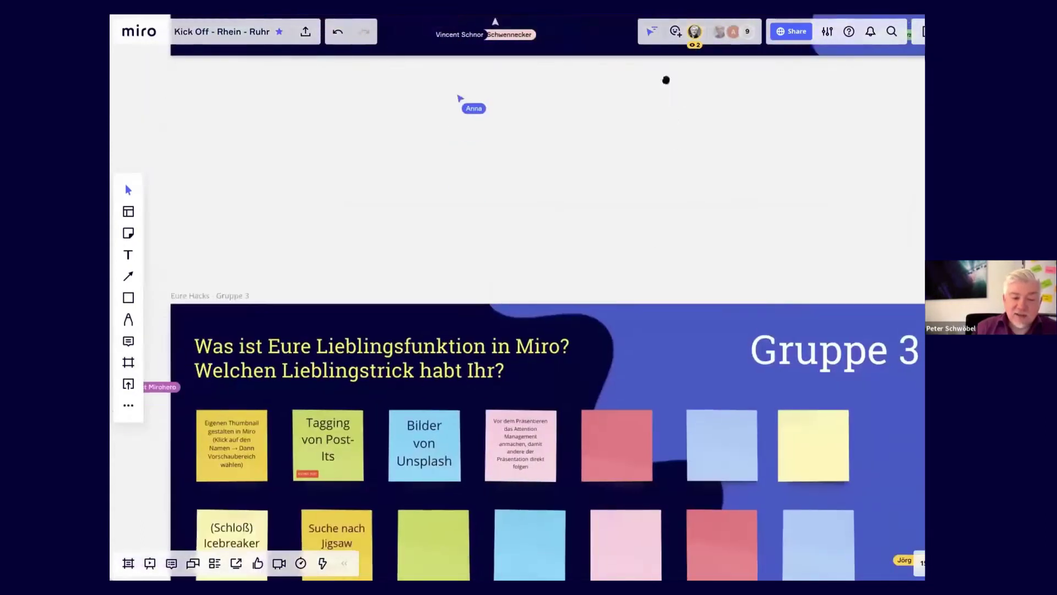
pyautogui.scroll(-2, 896, 369)
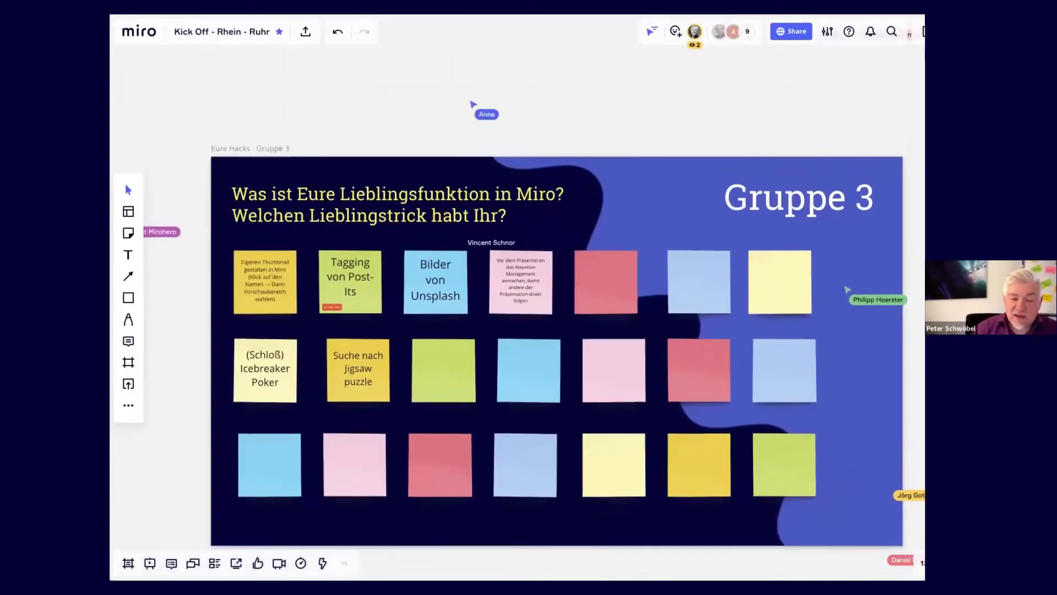
pyautogui.scroll(-2, 727, 510)
pyautogui.scroll(2, 729, 511)
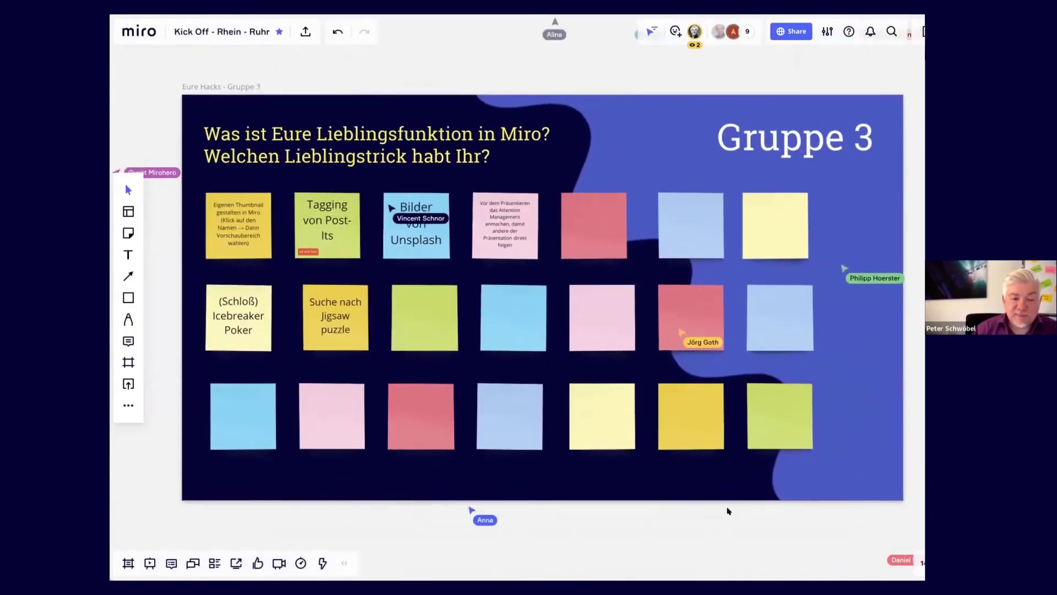
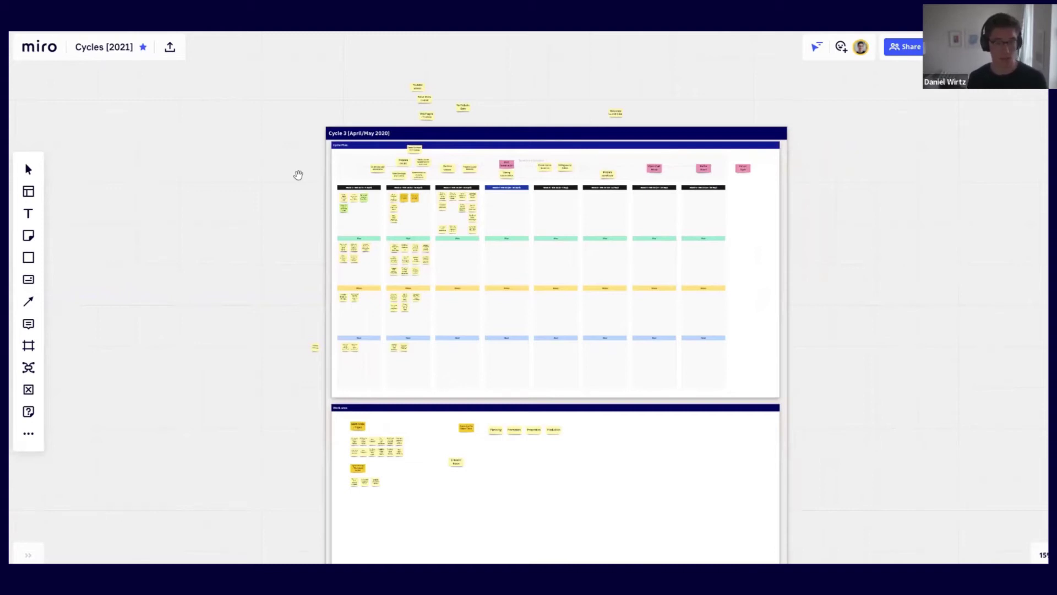
# Examine the Cycle 3 [April/May 2020] frame's Cycle Plan with its timeline row and weekly columns.
pyautogui.moveTo(300, 182); pyautogui.dragTo(198, 180)
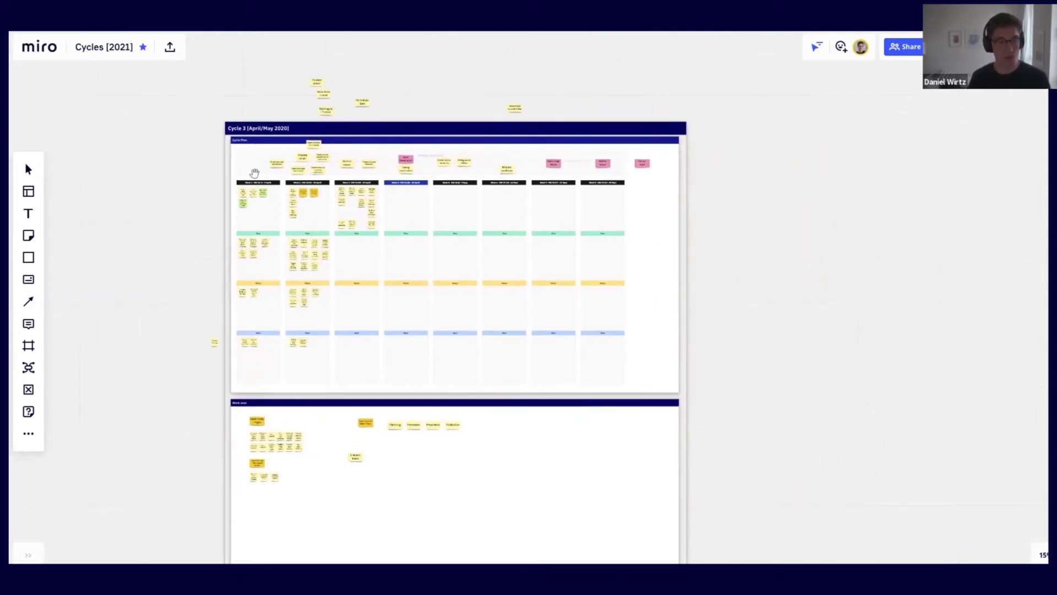
pyautogui.scroll(2, 254, 173)
pyautogui.scroll(-1, 226, 170)
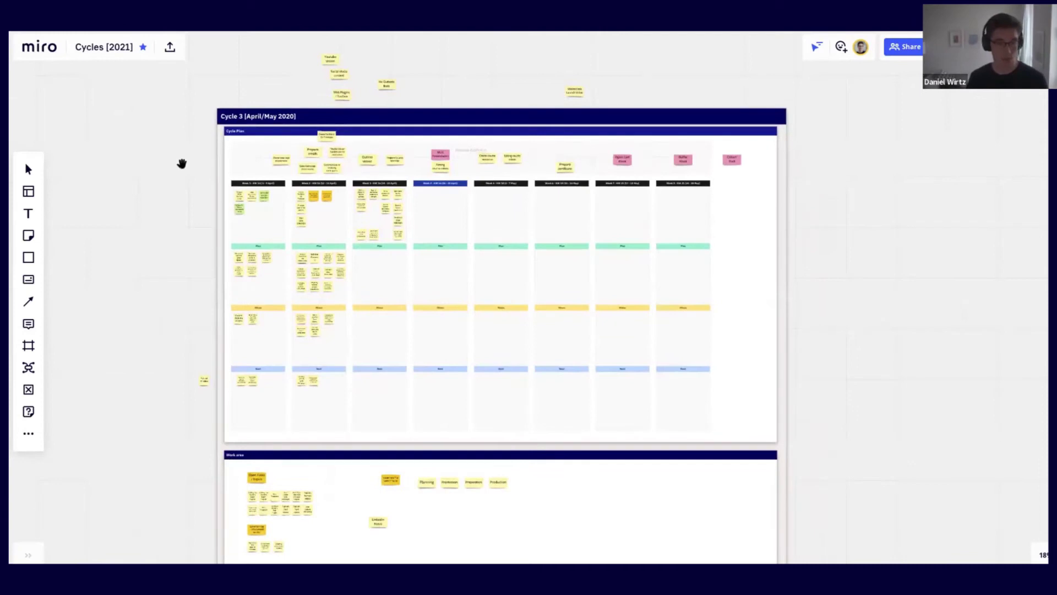
pyautogui.moveTo(200, 193); pyautogui.dragTo(174, 188)
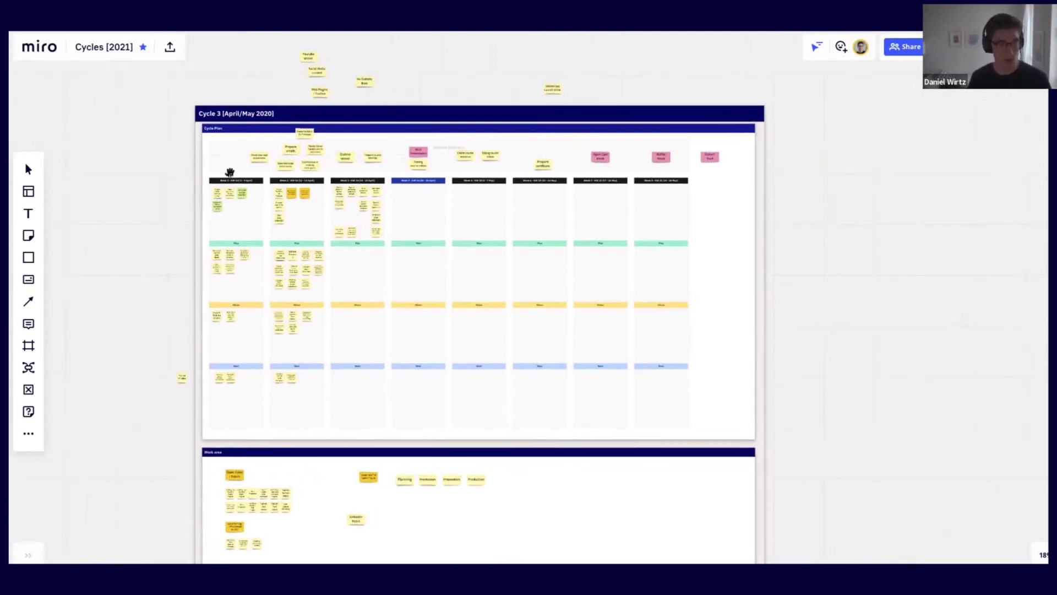
pyautogui.scroll(2, 112, 189)
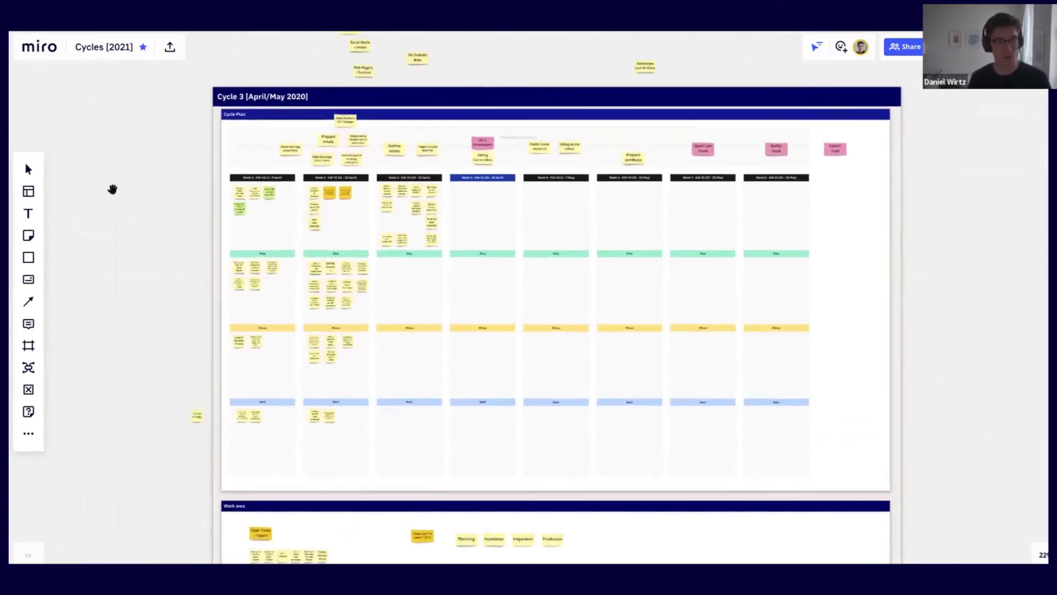
pyautogui.scroll(3, 146, 184)
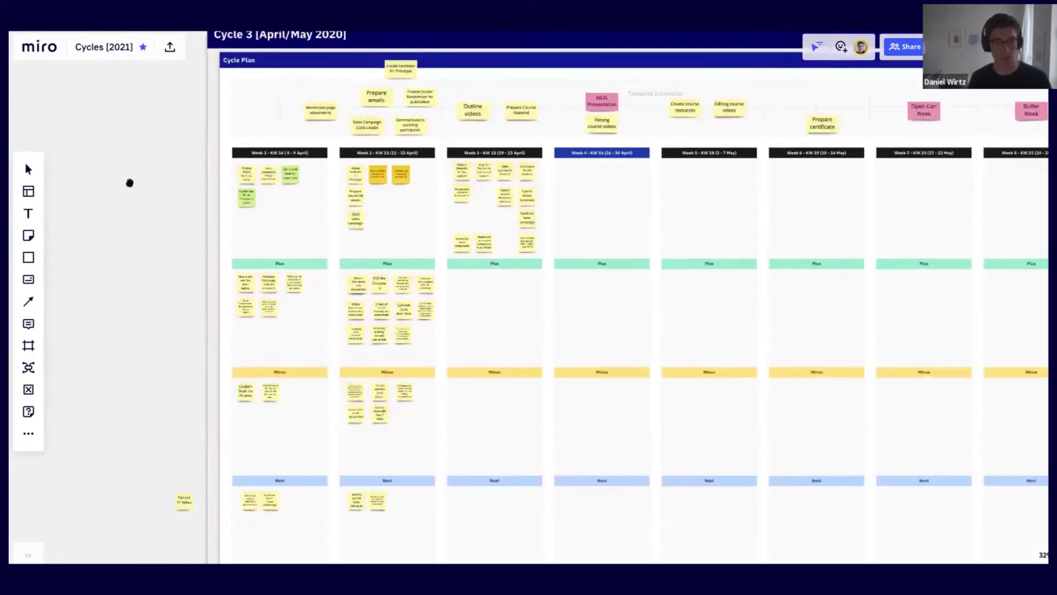
pyautogui.scroll(2, 235, 202)
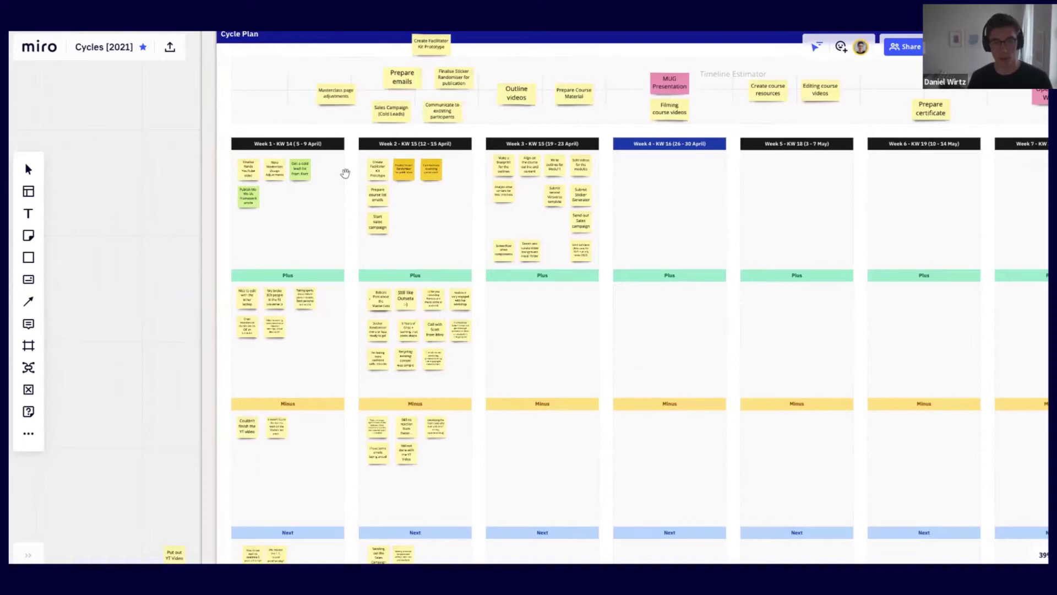
pyautogui.scroll(-2, 345, 174)
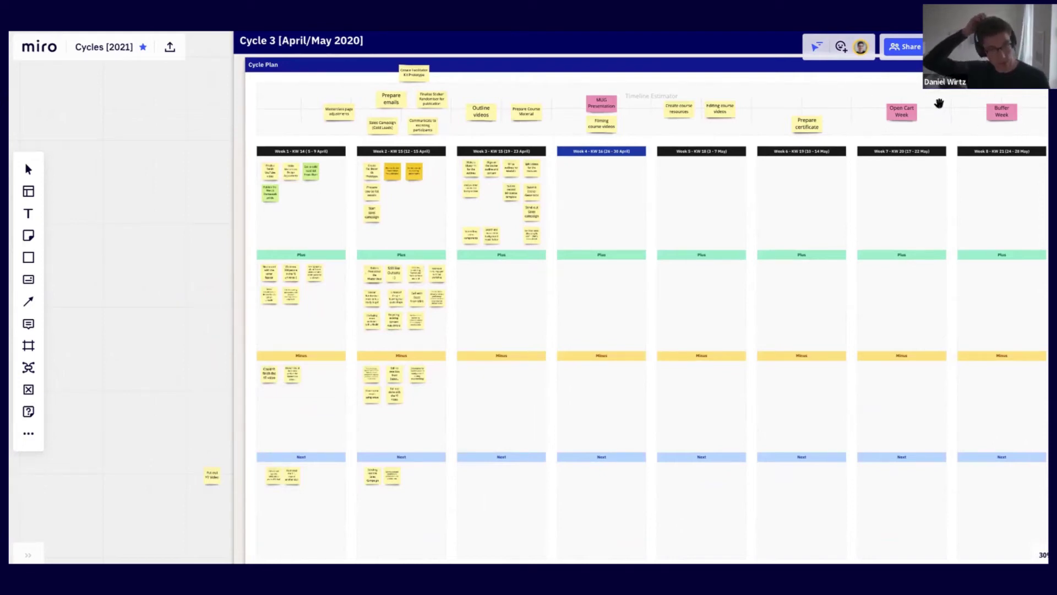
pyautogui.scroll(1, 217, 200)
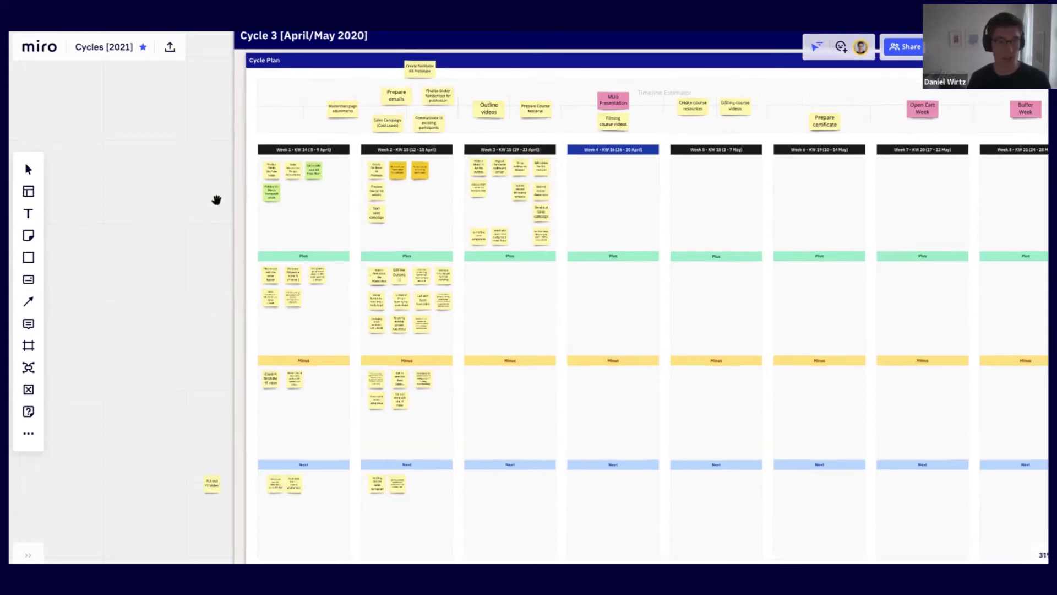
pyautogui.scroll(3, 217, 200)
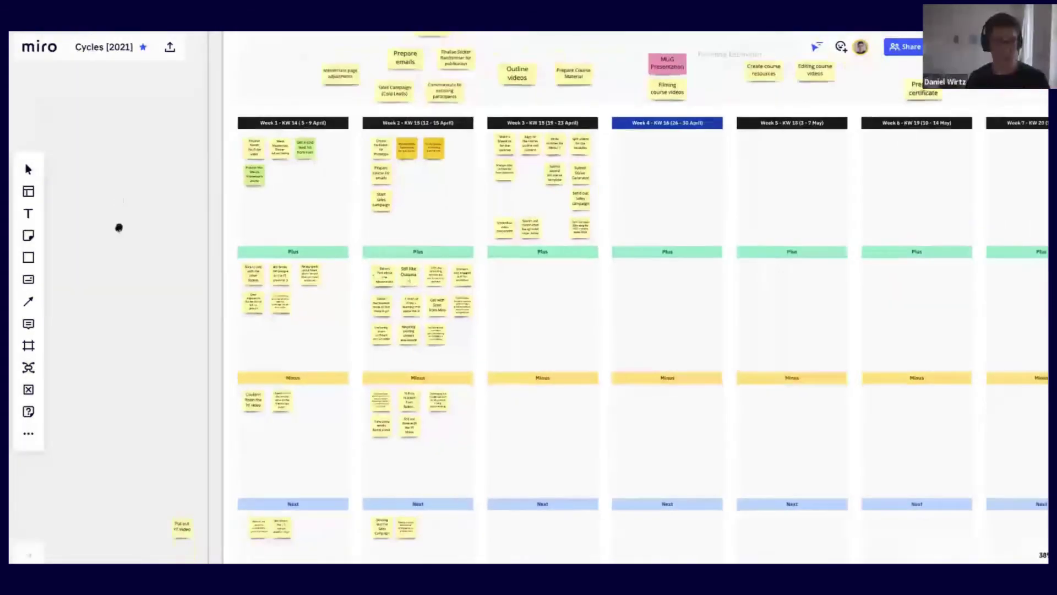
pyautogui.moveTo(118, 227); pyautogui.dragTo(111, 262)
pyautogui.scroll(-1, 150, 147)
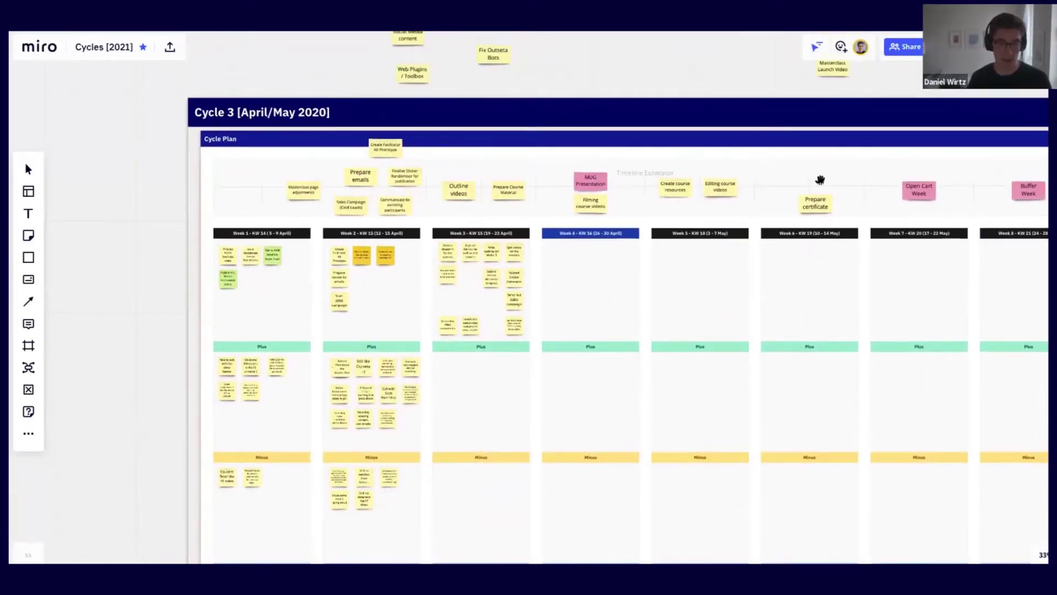
# Nudge the "Outline videos" sticky note slightly upward in the Timeline Estimator row of the Cycle Plan.
pyautogui.scroll(3, 537, 163)
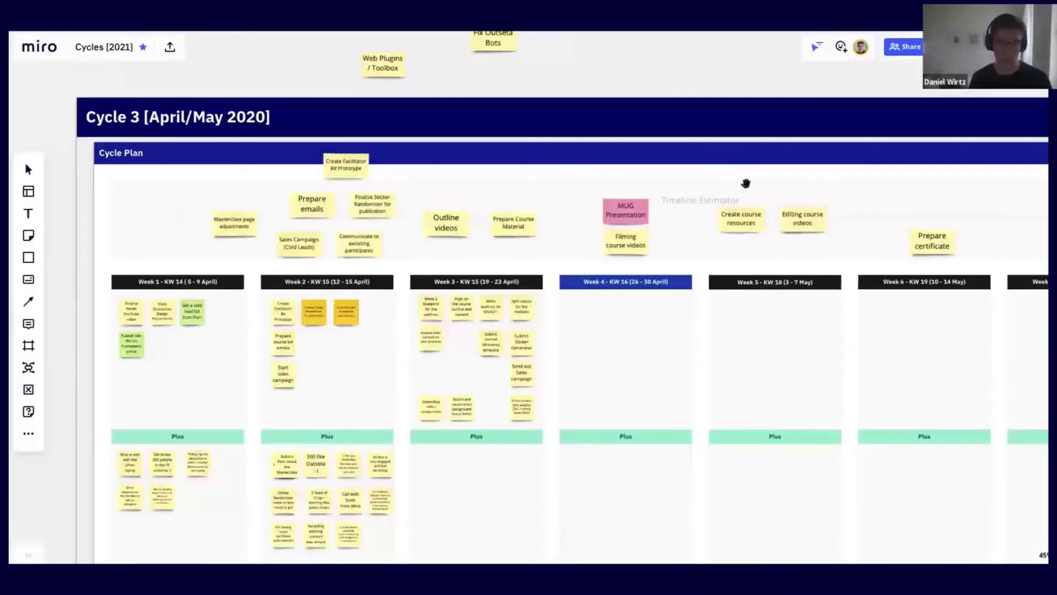
pyautogui.hscroll(2, 596, 200)
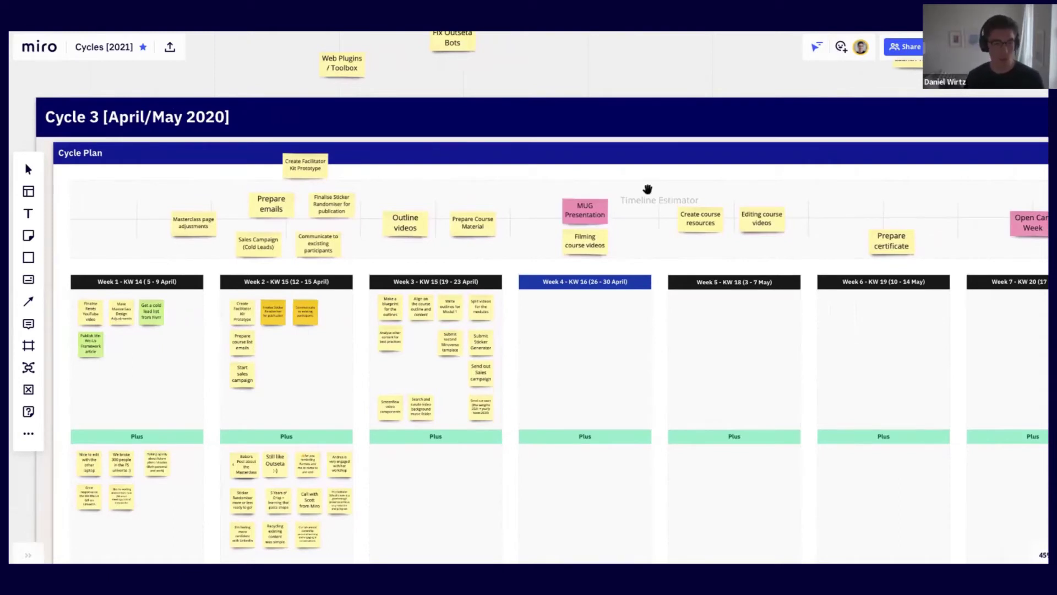
pyautogui.moveTo(406, 226)
pyautogui.mouseDown()
pyautogui.moveTo(852, 221)
pyautogui.moveTo(378, 223)
pyautogui.moveTo(407, 223)
pyautogui.mouseUp()
# Examine the task notes and the Plus, Minus and Next notes for Week 1 and Week 2 in the Cycle 3 plan.
pyautogui.scroll(-3, 408, 231)
pyautogui.scroll(-2, 156, 218)
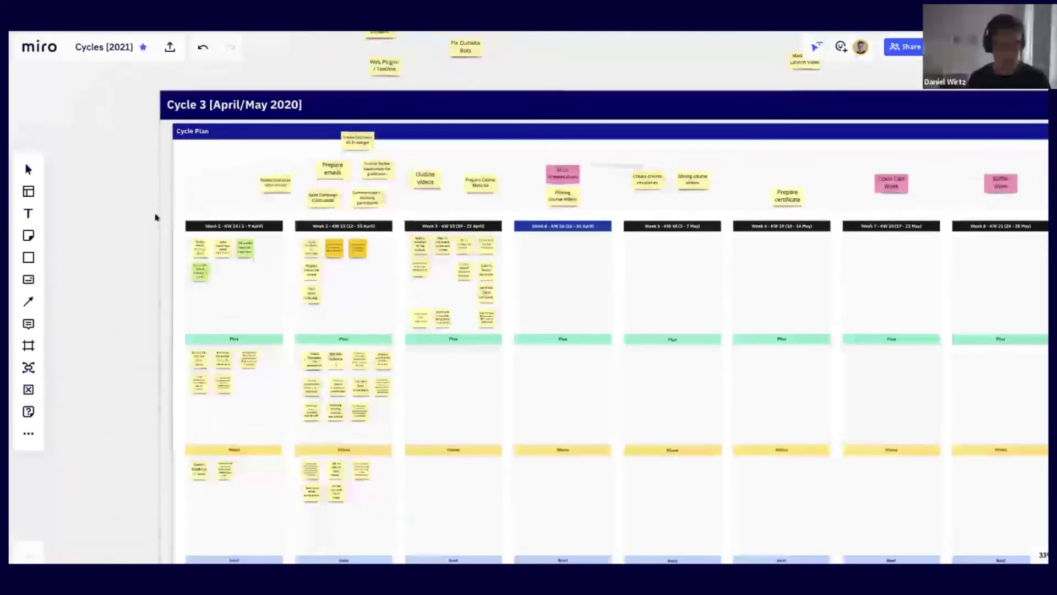
pyautogui.scroll(3, 154, 226)
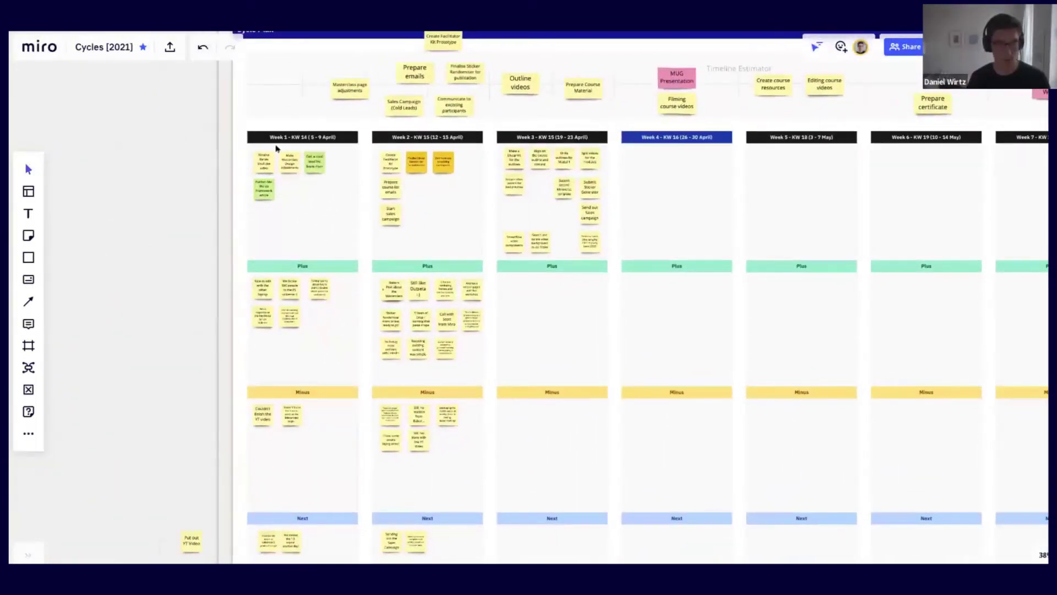
pyautogui.scroll(2, 189, 240)
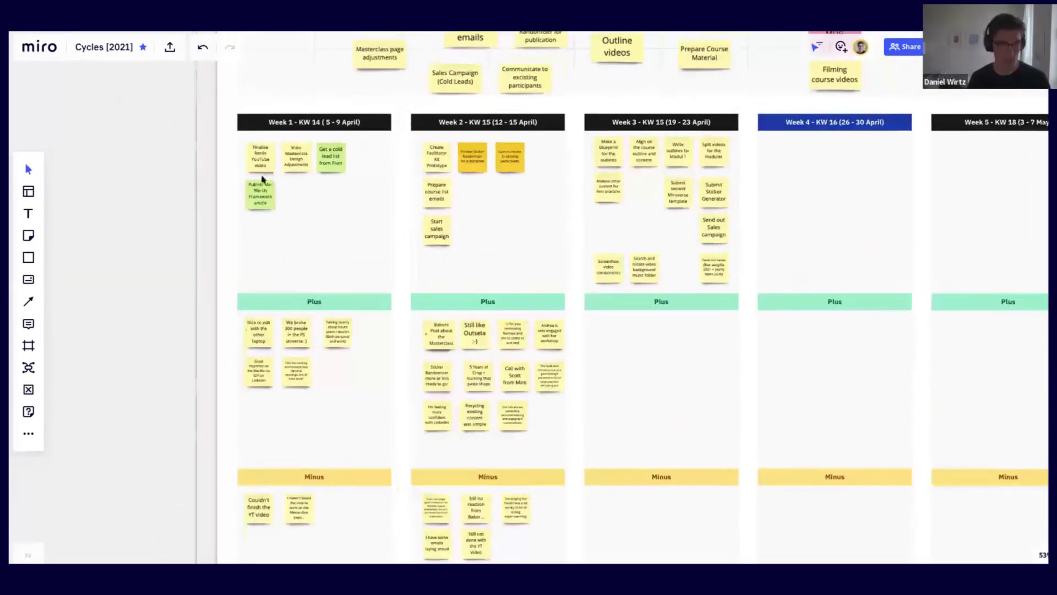
pyautogui.scroll(-2, 190, 228)
pyautogui.scroll(-3, 205, 193)
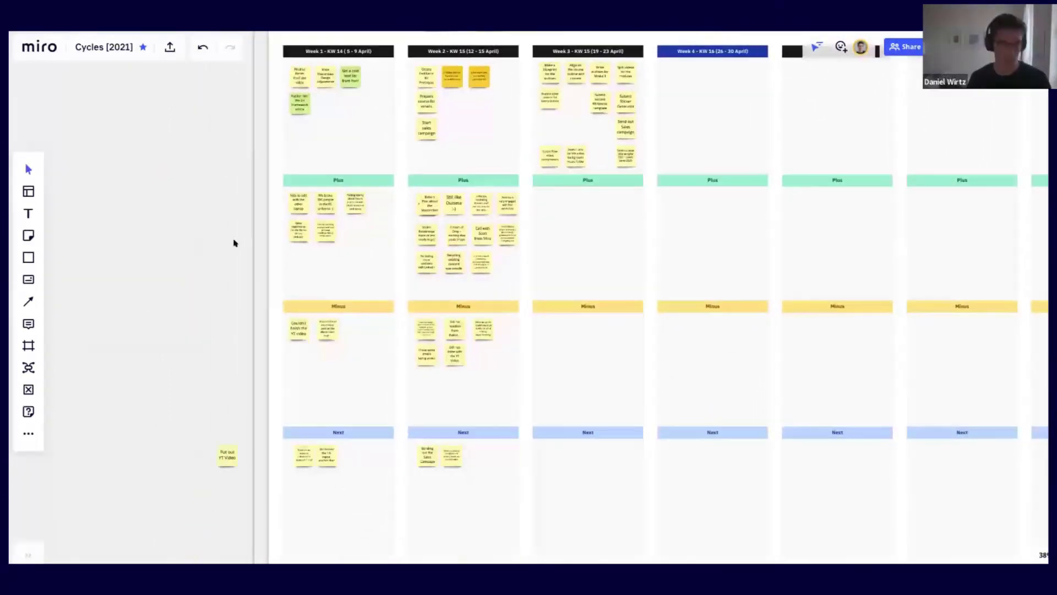
pyautogui.scroll(2, 228, 251)
pyautogui.scroll(-1, 209, 227)
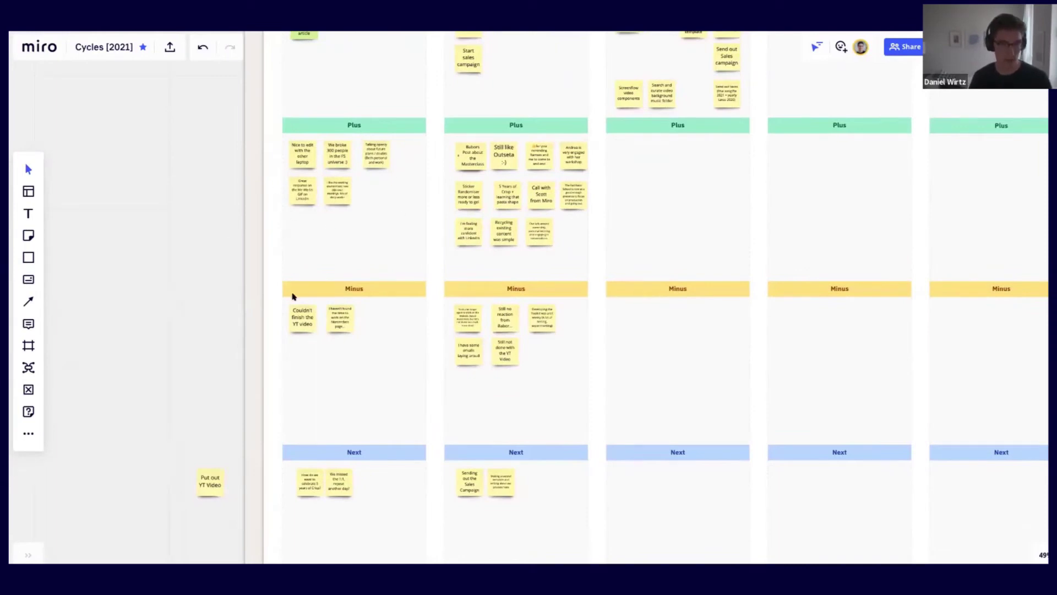
pyautogui.scroll(-3, 317, 332)
pyautogui.scroll(2, 355, 377)
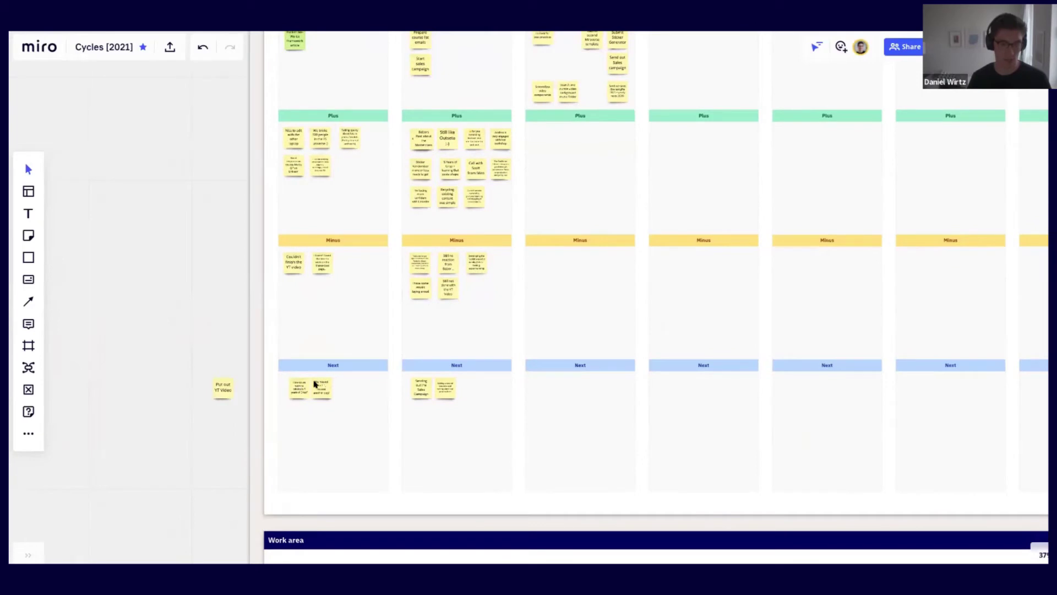
# Examine the Cycle 2 frame beside Cycle 3, including its Work area with Reflection, roles and Discussion Topics.
pyautogui.scroll(-4, 316, 383)
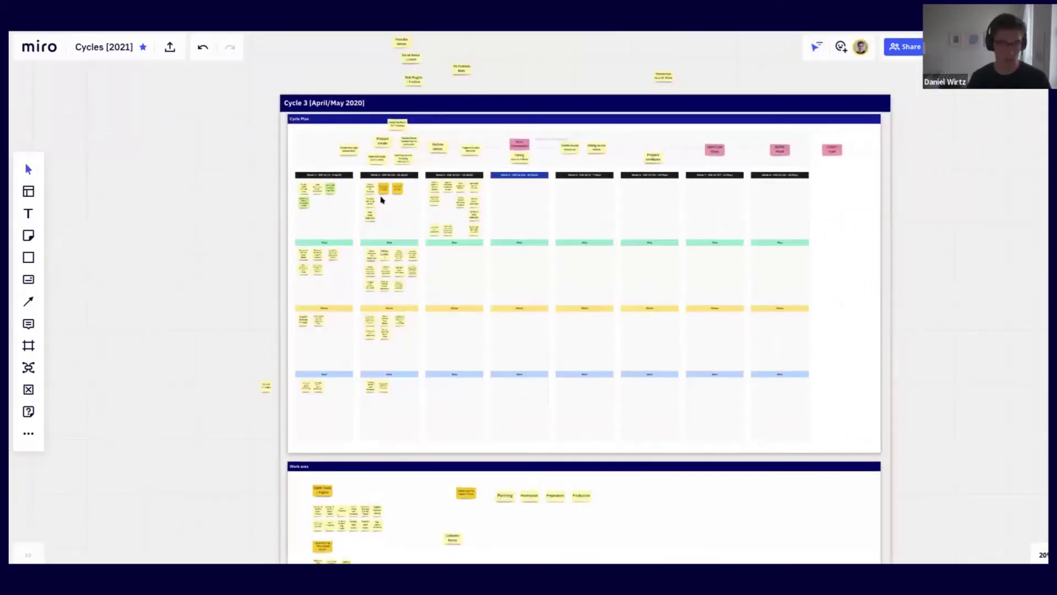
pyautogui.scroll(-4, 55, 342)
pyautogui.moveTo(52, 361); pyautogui.dragTo(348, 324)
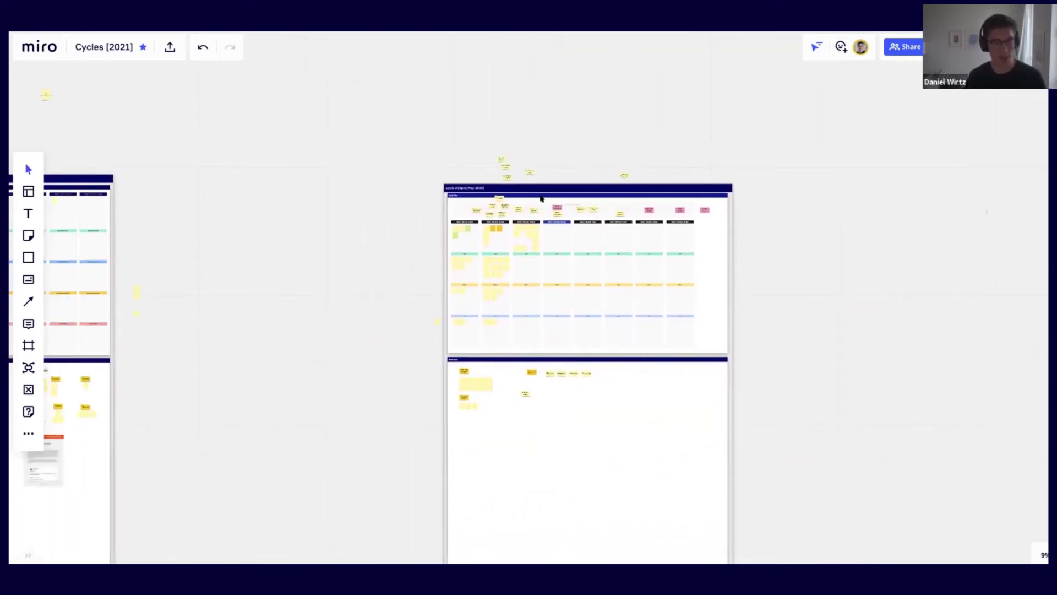
pyautogui.moveTo(304, 209); pyautogui.dragTo(497, 202)
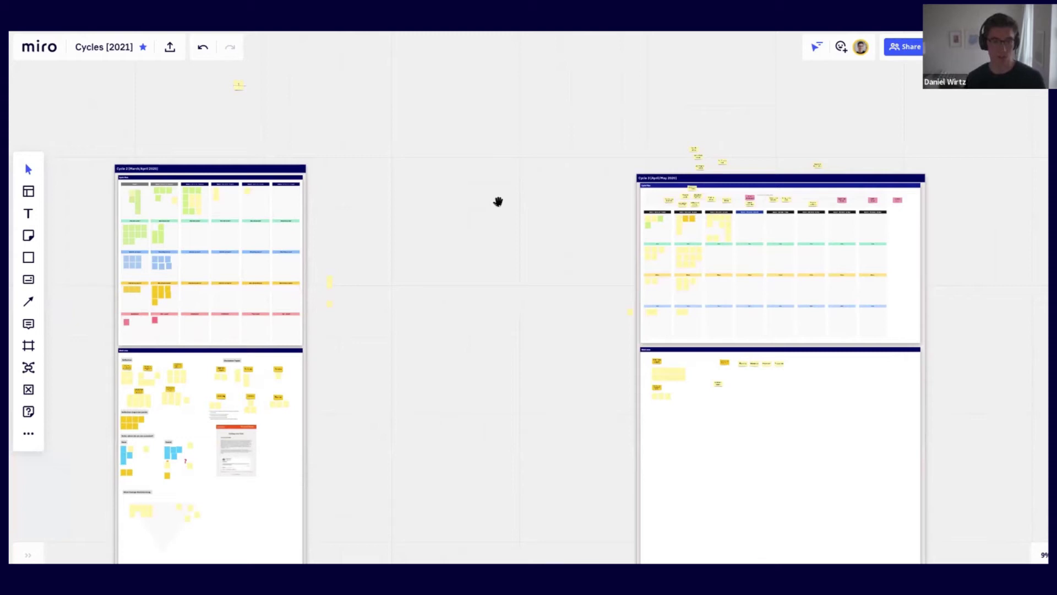
pyautogui.moveTo(397, 297); pyautogui.dragTo(564, 220)
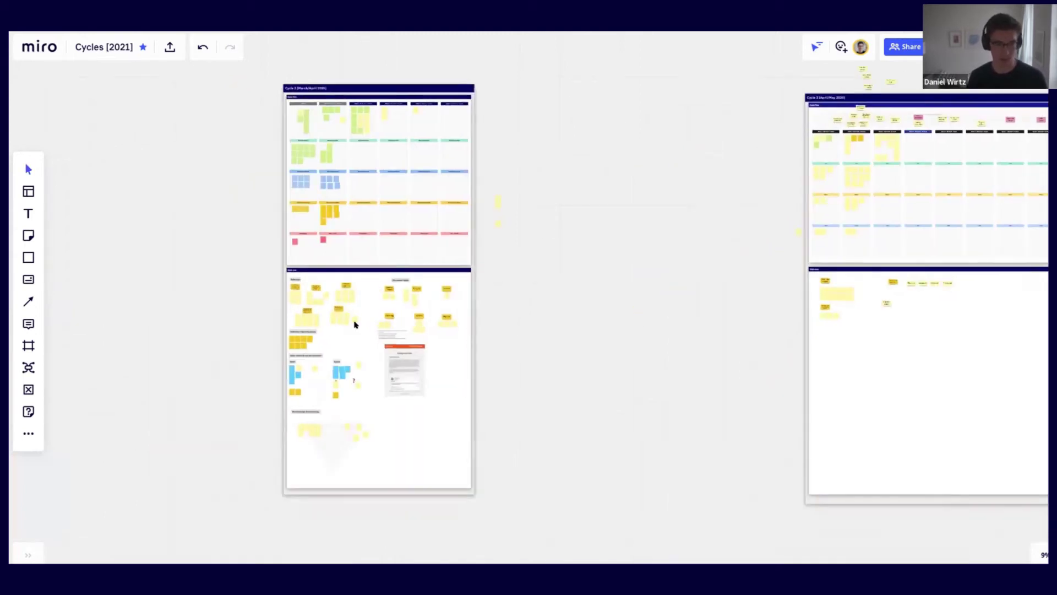
pyautogui.scroll(3, 340, 332)
pyautogui.scroll(-5, 377, 311)
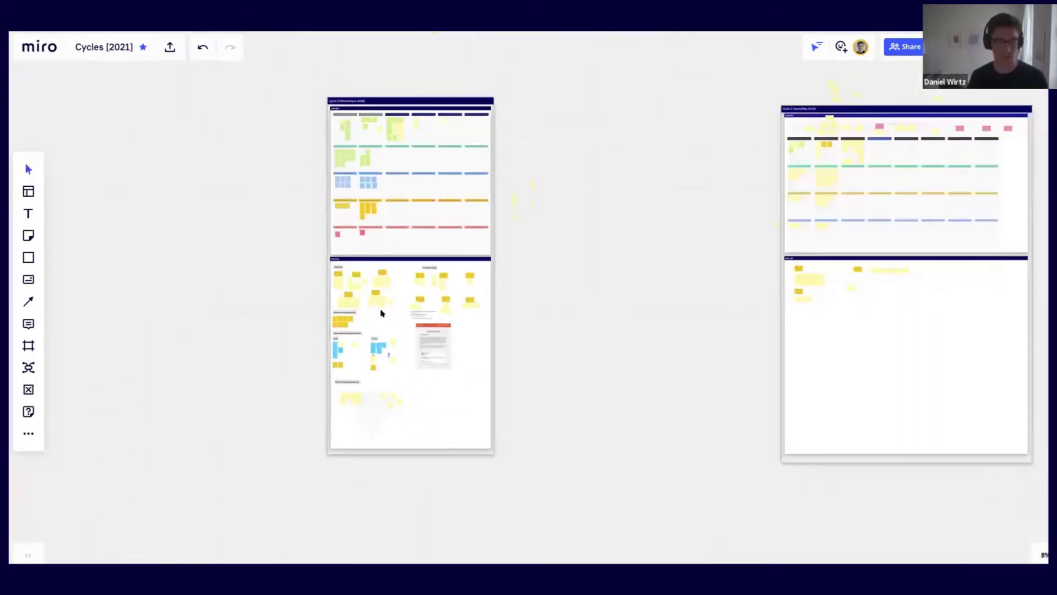
pyautogui.scroll(6, 380, 312)
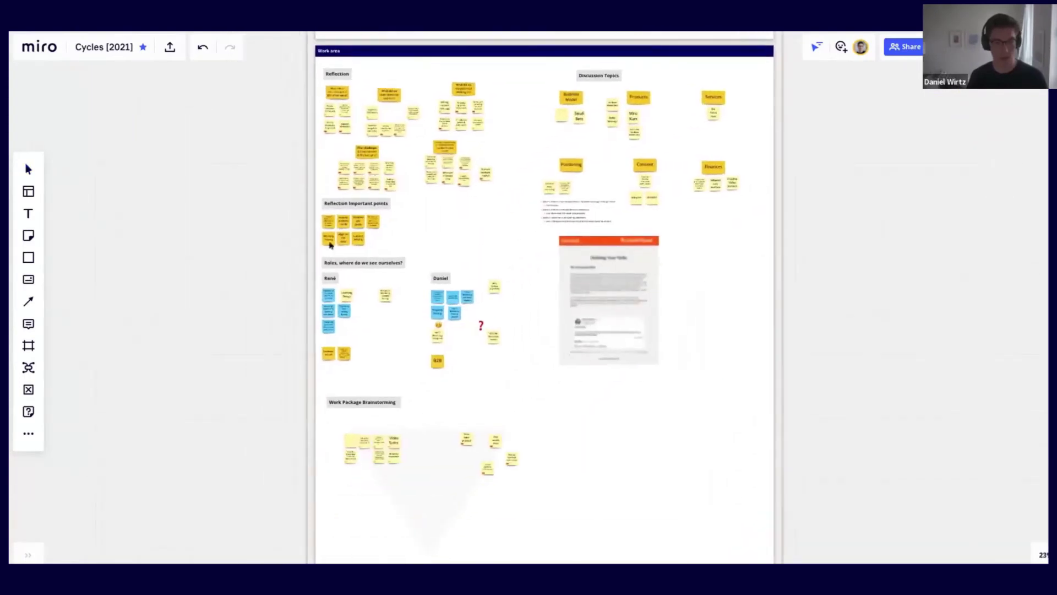
pyautogui.scroll(-5, 365, 326)
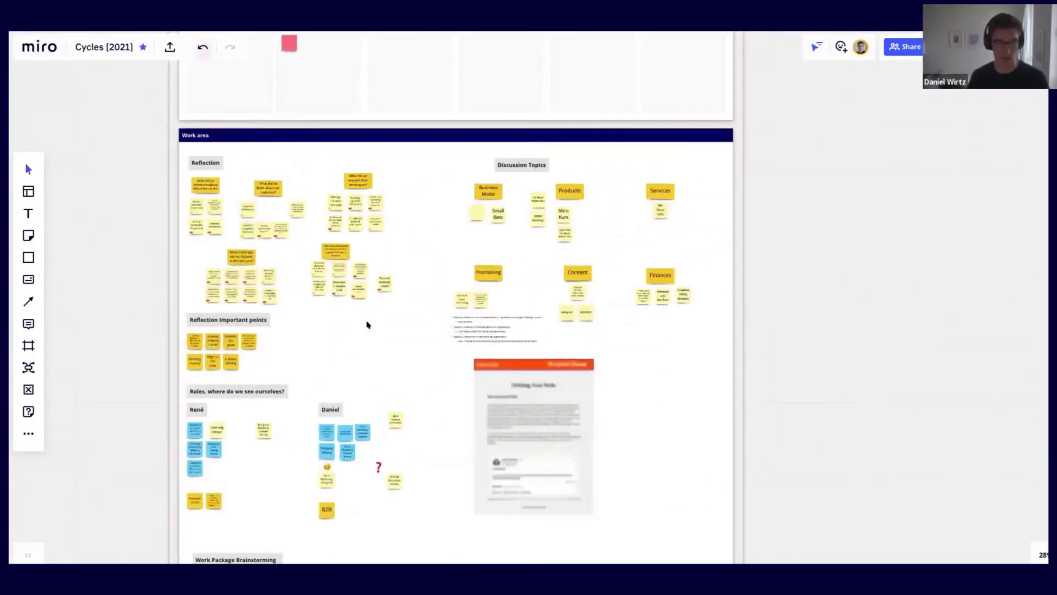
# Switch to the Facilitator Kit board and examine its overall layout and the row of examples under Miro Design Fundamentals.
pyautogui.moveTo(586, 338); pyautogui.dragTo(464, 399)
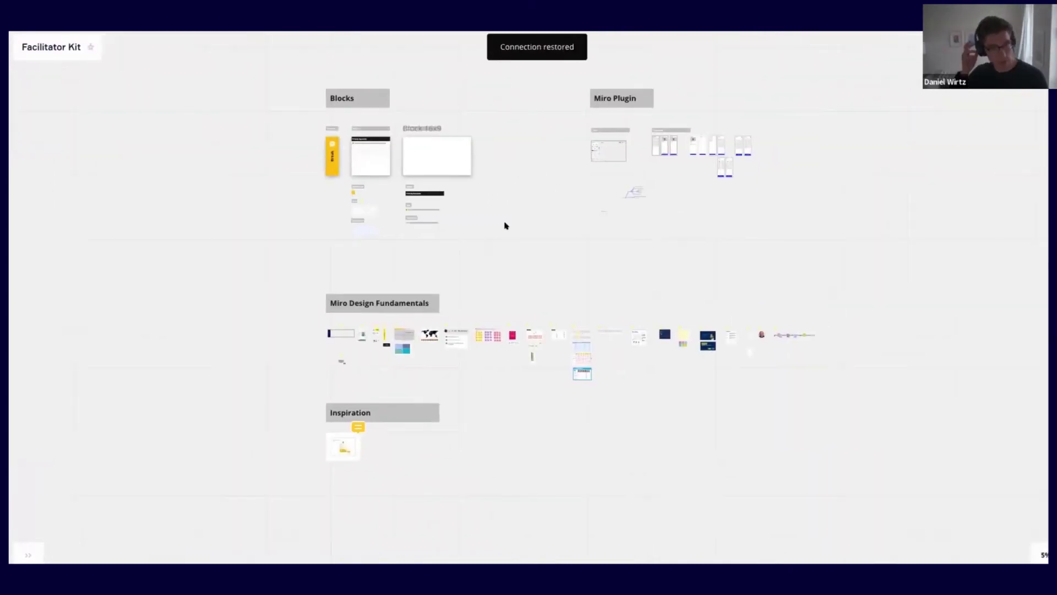
pyautogui.moveTo(522, 203); pyautogui.dragTo(474, 236)
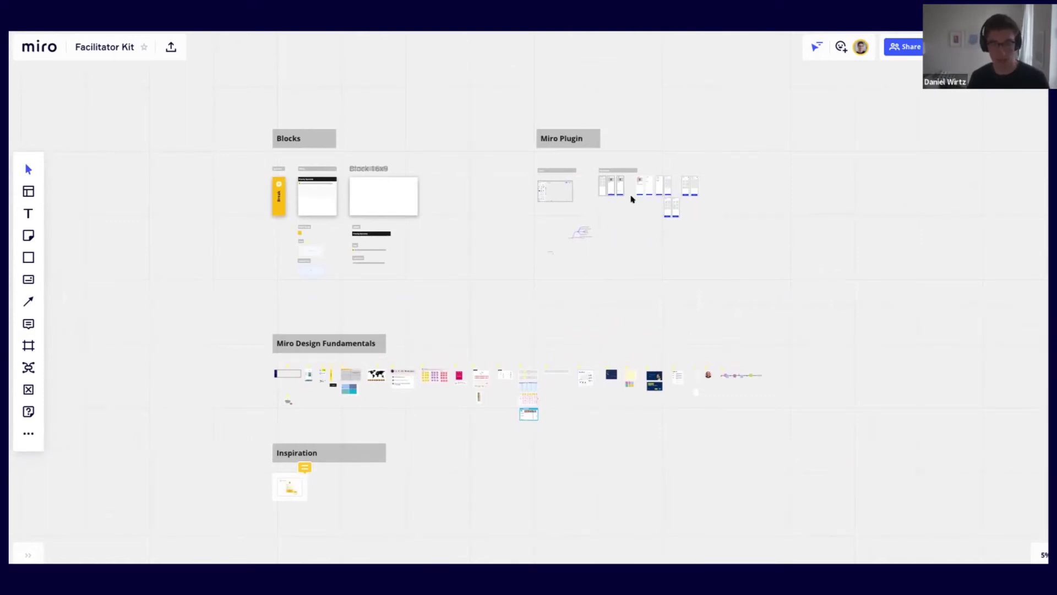
pyautogui.moveTo(617, 210); pyautogui.dragTo(601, 216)
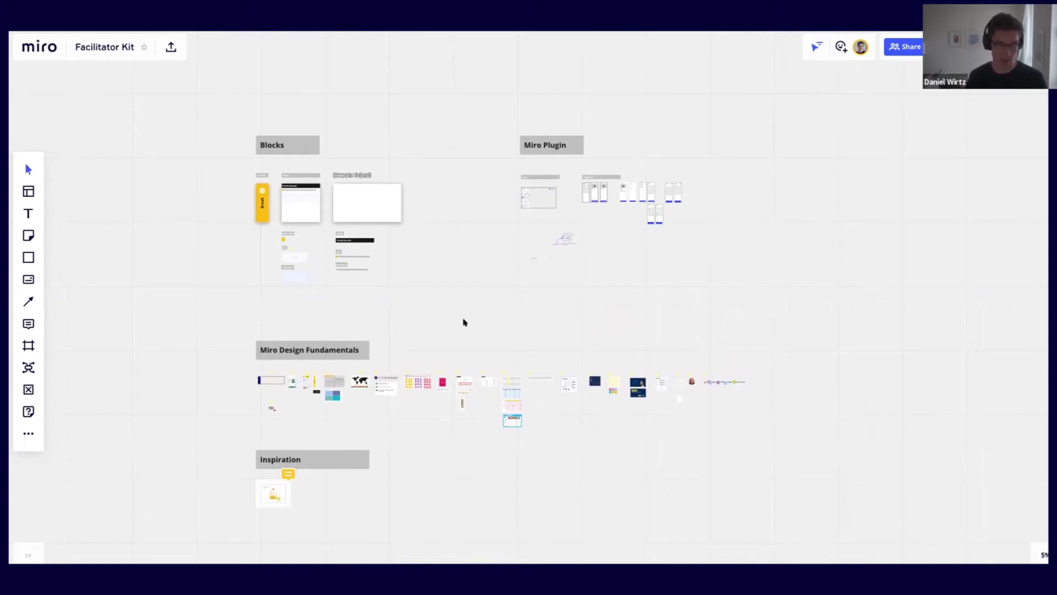
pyautogui.scroll(-2, 438, 320)
pyautogui.scroll(5, 240, 312)
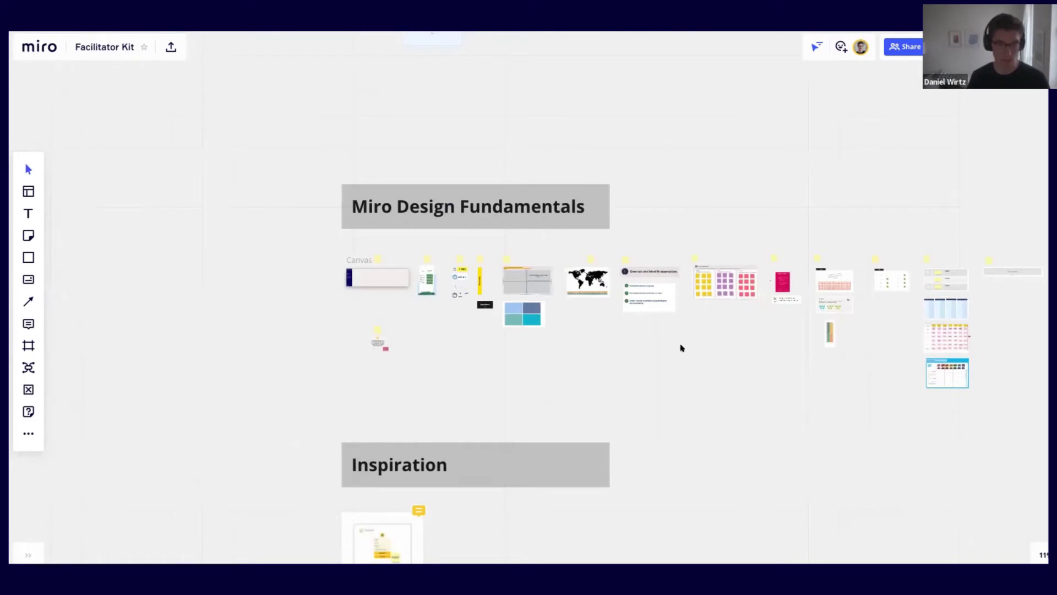
pyautogui.hscroll(3, 682, 348)
pyautogui.moveTo(637, 309); pyautogui.dragTo(444, 306)
pyautogui.scroll(3, 609, 283)
pyautogui.hscroll(3, 592, 319)
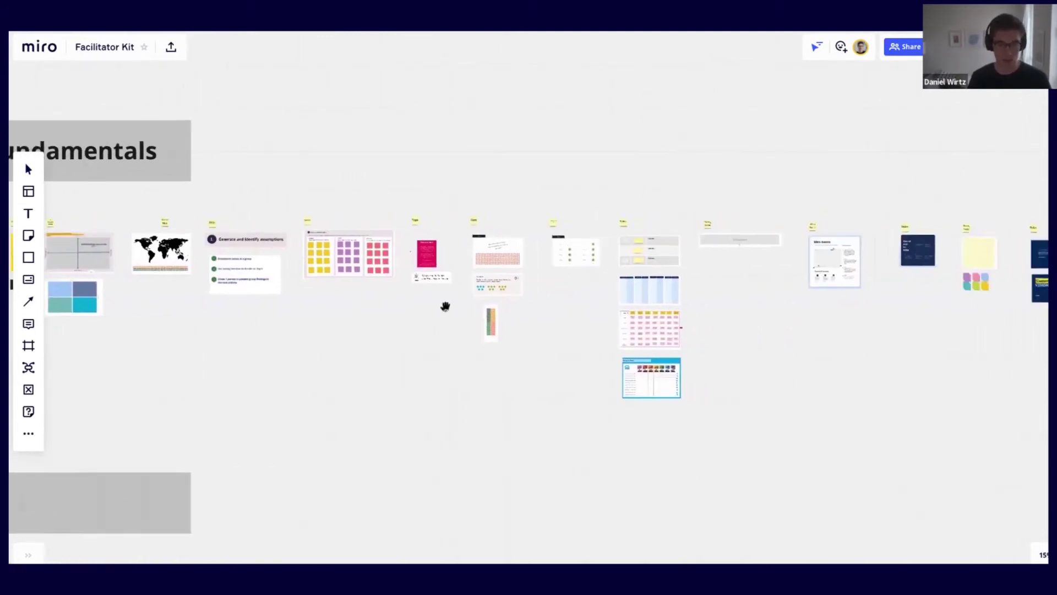
pyautogui.moveTo(561, 267); pyautogui.dragTo(401, 279)
pyautogui.scroll(-5, 331, 302)
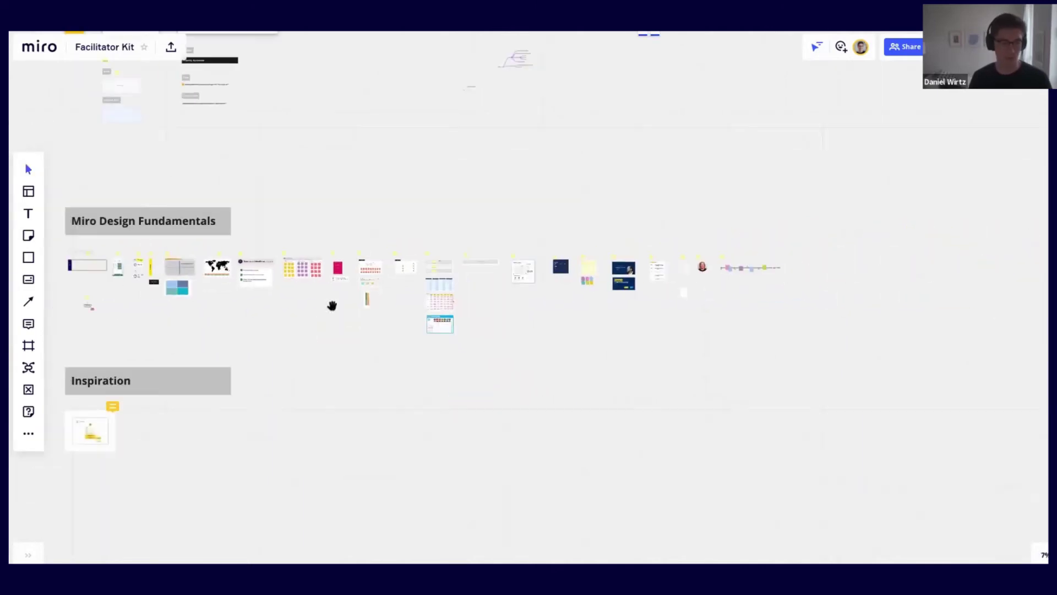
# Examine the Blocks section and the Miro Plugin section with its Demo browser frame and Playground wireframes.
pyautogui.scroll(5, 392, 207)
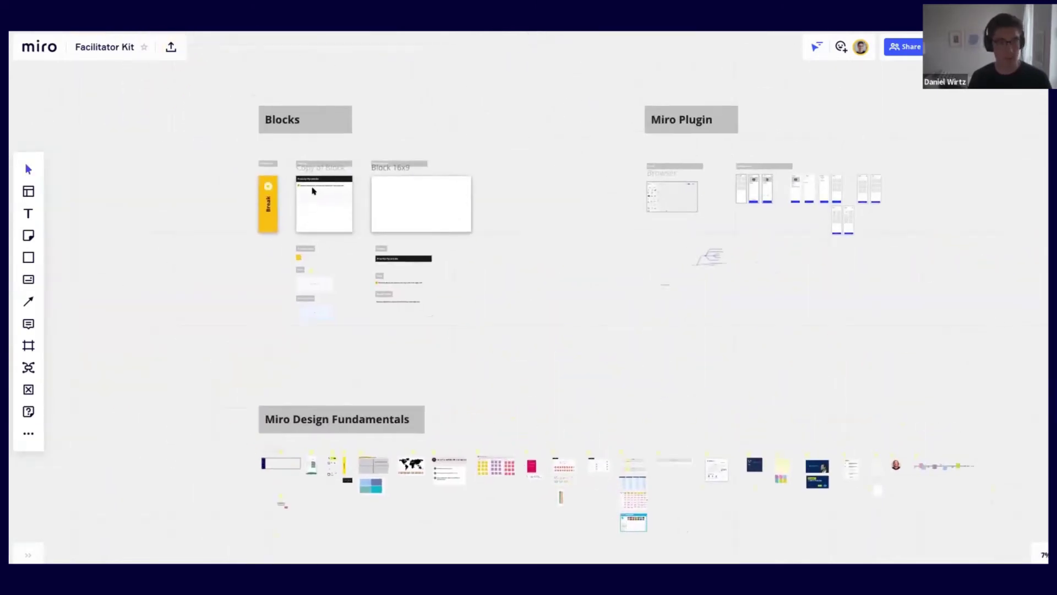
pyautogui.scroll(3, 551, 192)
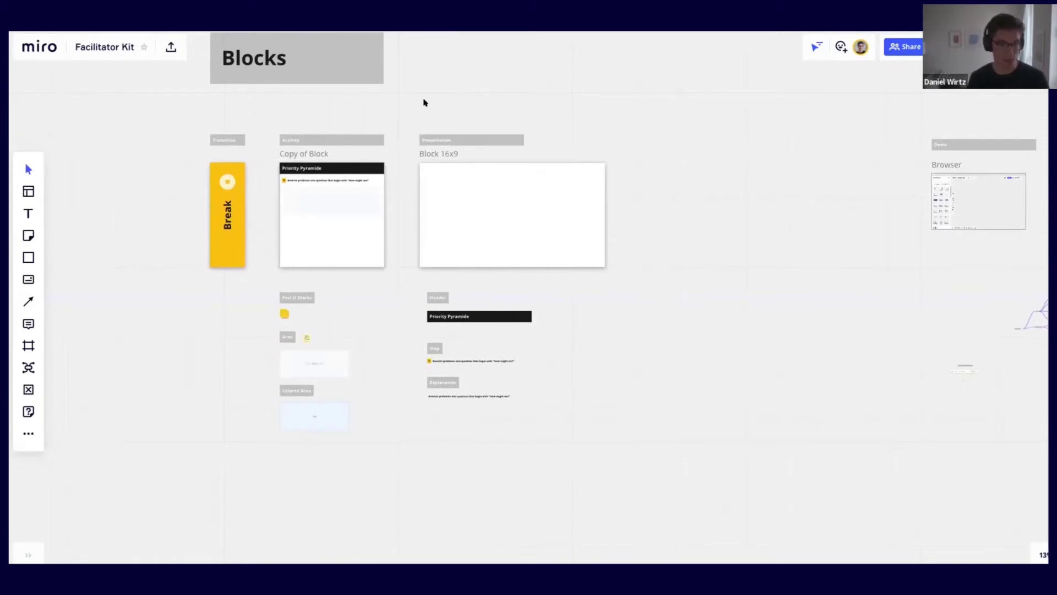
pyautogui.scroll(-2, 424, 103)
pyautogui.moveTo(448, 76); pyautogui.dragTo(365, 87)
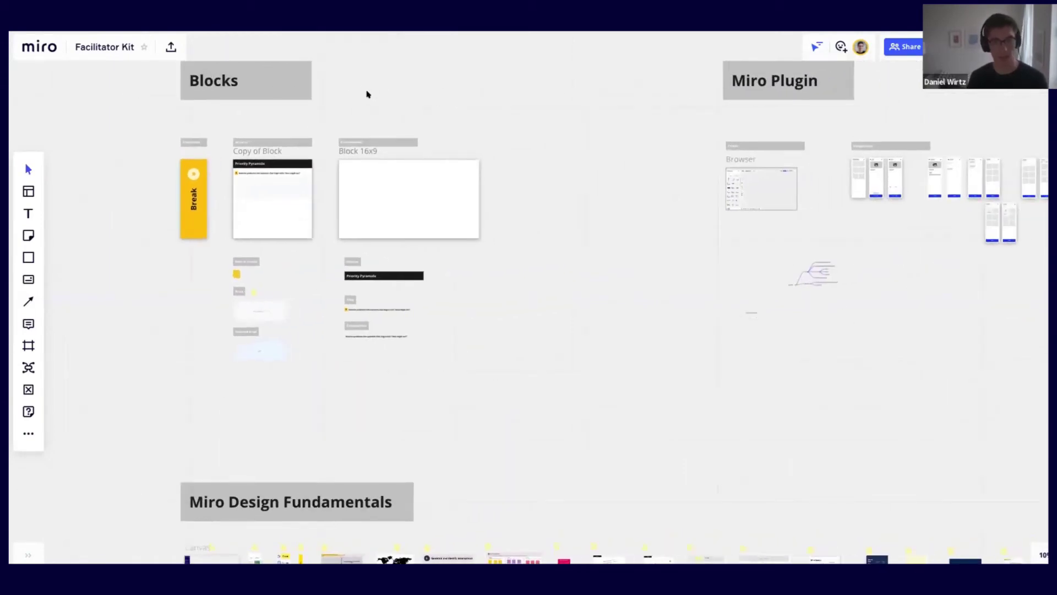
pyautogui.moveTo(561, 130); pyautogui.dragTo(431, 144)
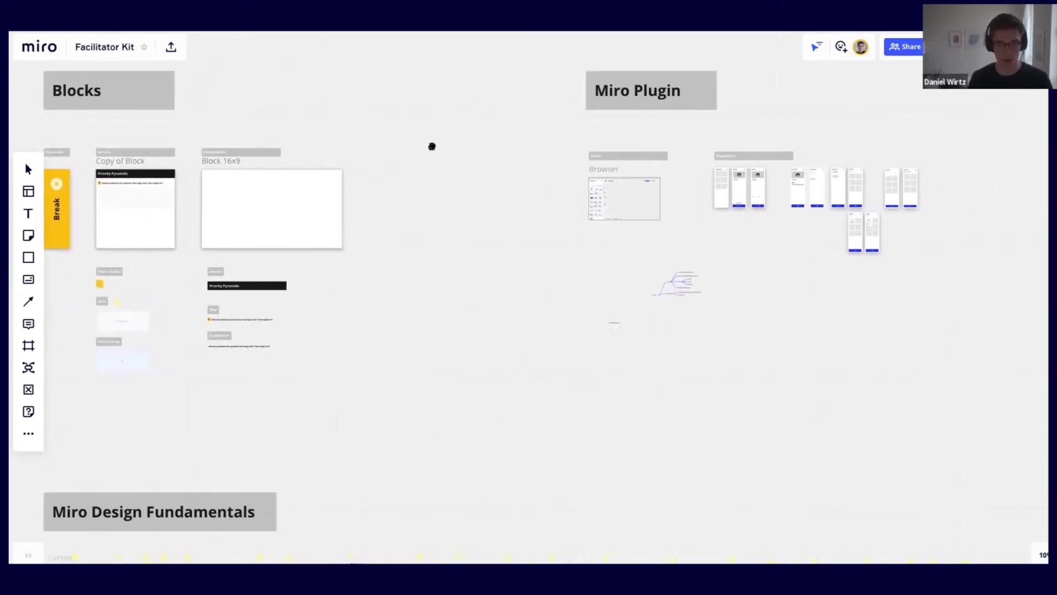
pyautogui.moveTo(511, 145); pyautogui.dragTo(389, 145)
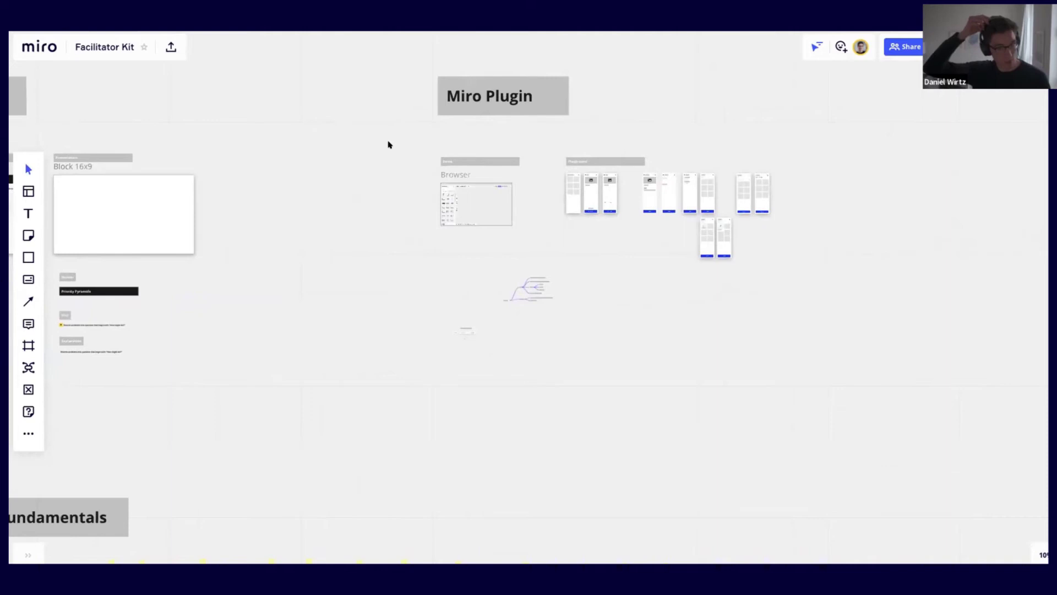
pyautogui.scroll(5, 551, 190)
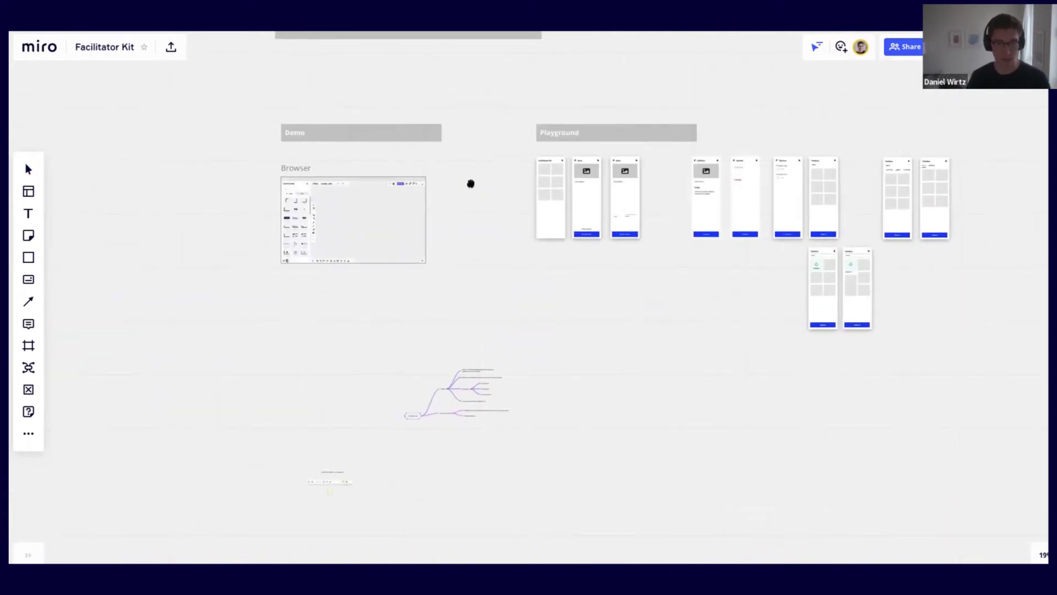
pyautogui.scroll(2, 631, 190)
pyautogui.hscroll(2, 463, 180)
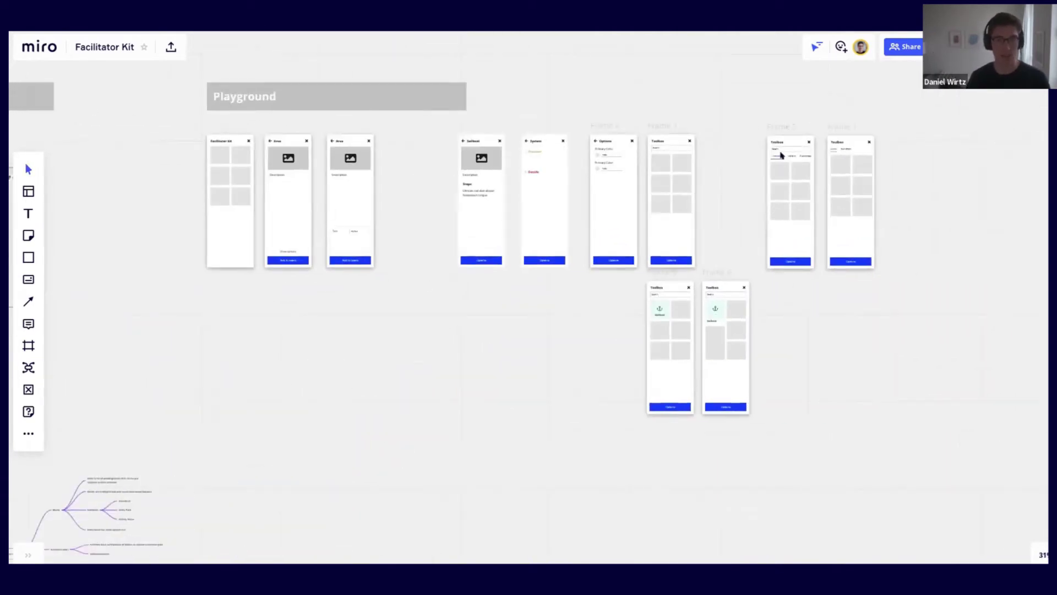
pyautogui.scroll(1, 549, 87)
pyautogui.hscroll(-1, 413, 138)
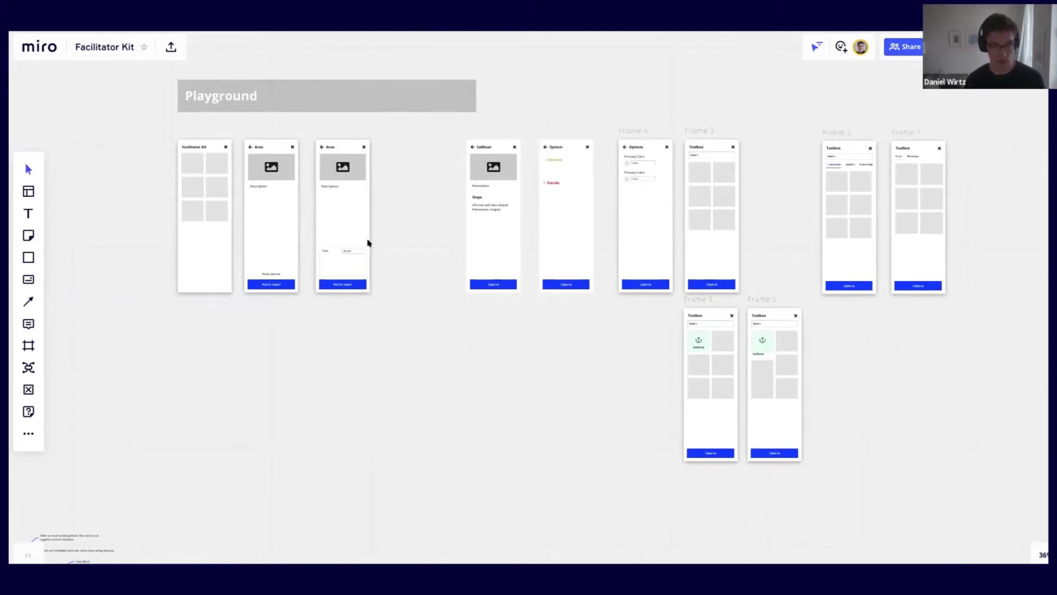
pyautogui.scroll(-3, 401, 226)
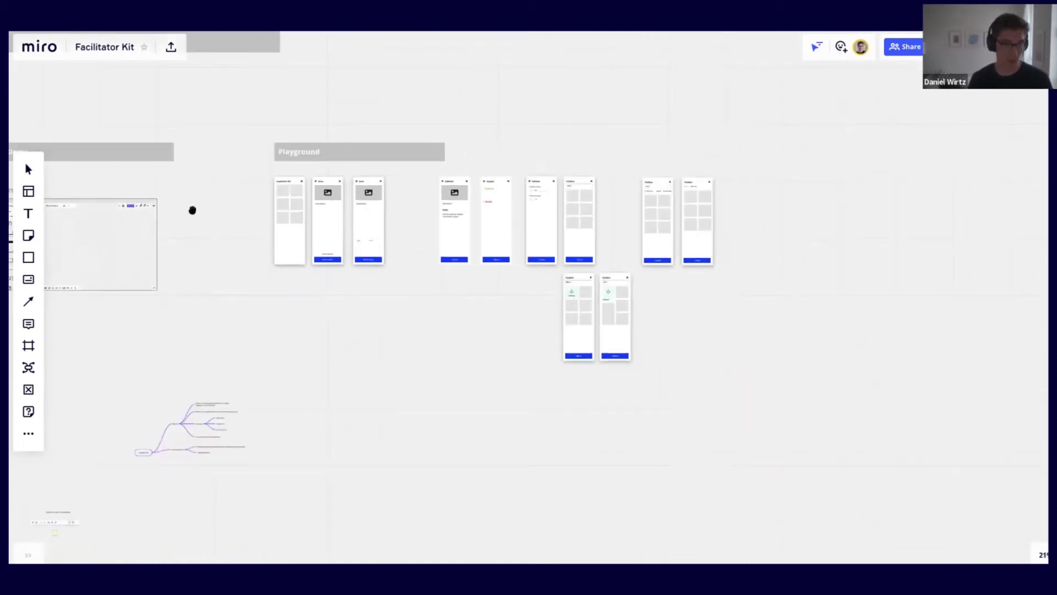
pyautogui.moveTo(191, 208); pyautogui.dragTo(311, 198)
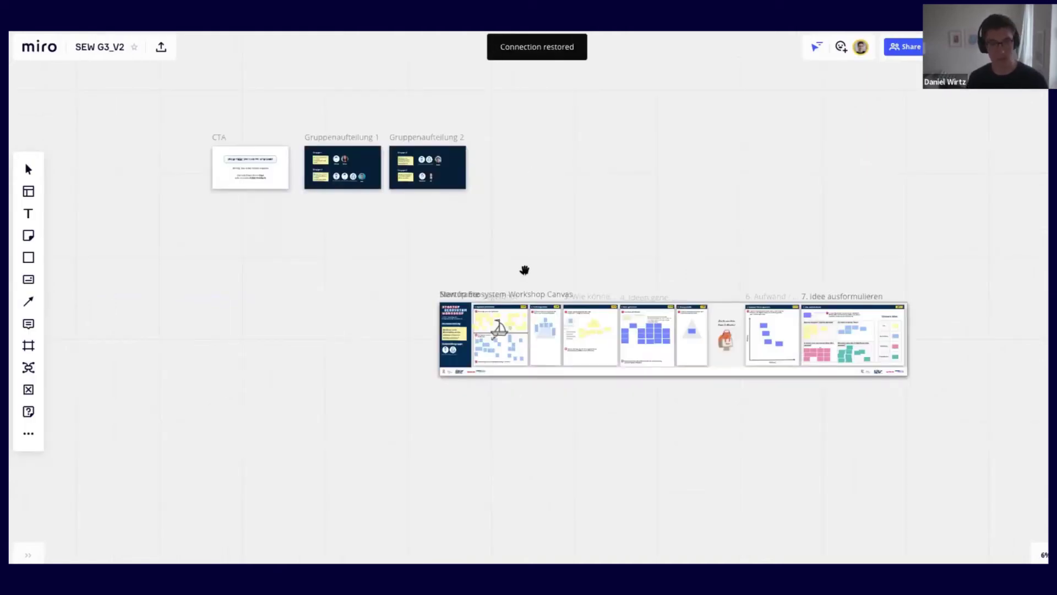
# Switch to the SEW G3_V2 board and examine the Startup Ecosystem Workshop Canvas with its numbered exercise frames.
pyautogui.moveTo(508, 271); pyautogui.dragTo(463, 224)
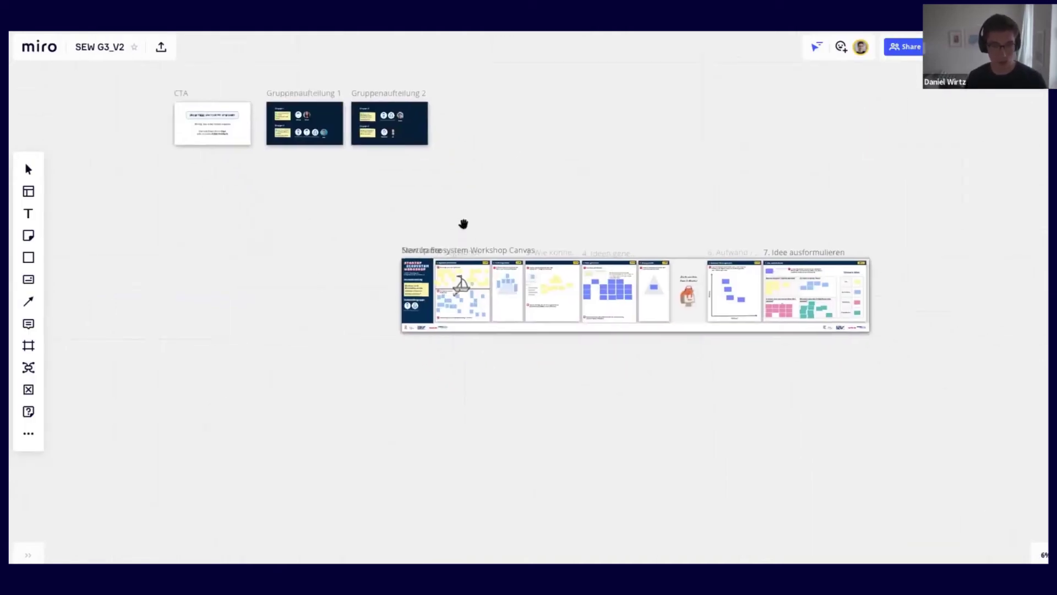
pyautogui.scroll(4, 460, 226)
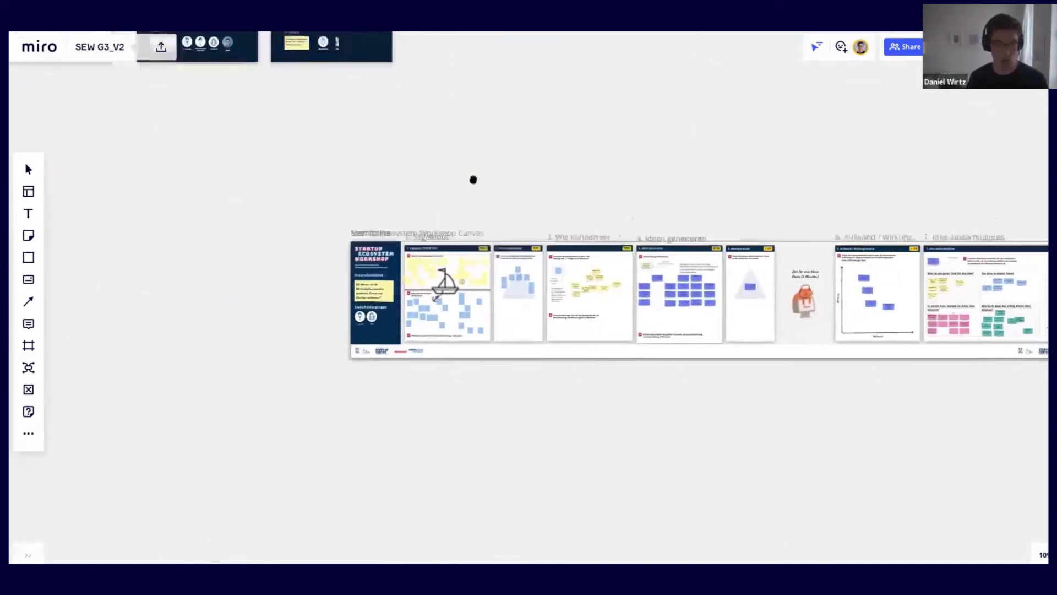
pyautogui.moveTo(472, 179); pyautogui.dragTo(457, 142)
pyautogui.moveTo(538, 165); pyautogui.dragTo(439, 156)
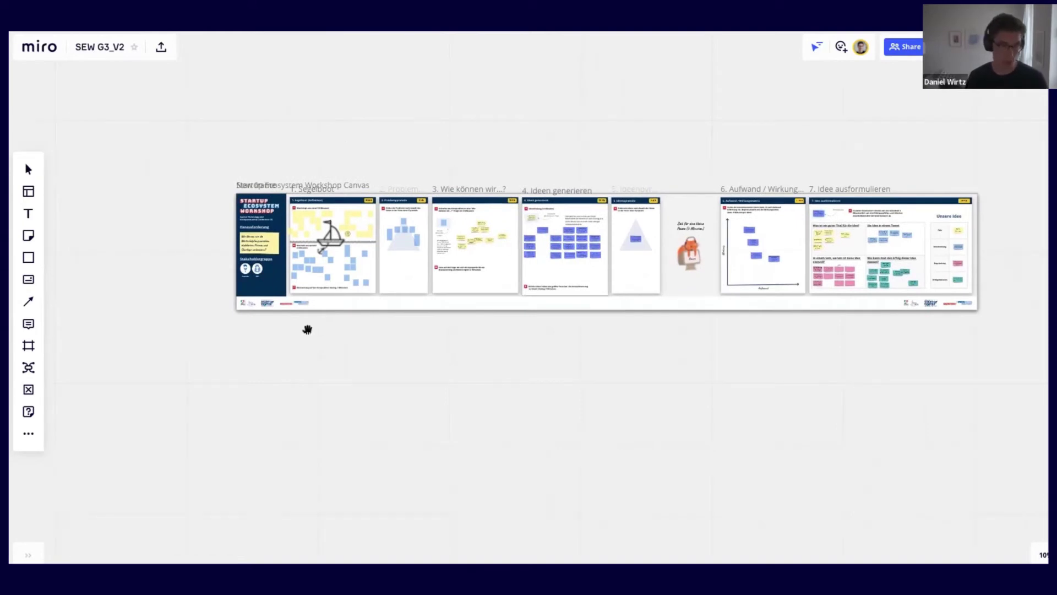
pyautogui.scroll(5, 308, 330)
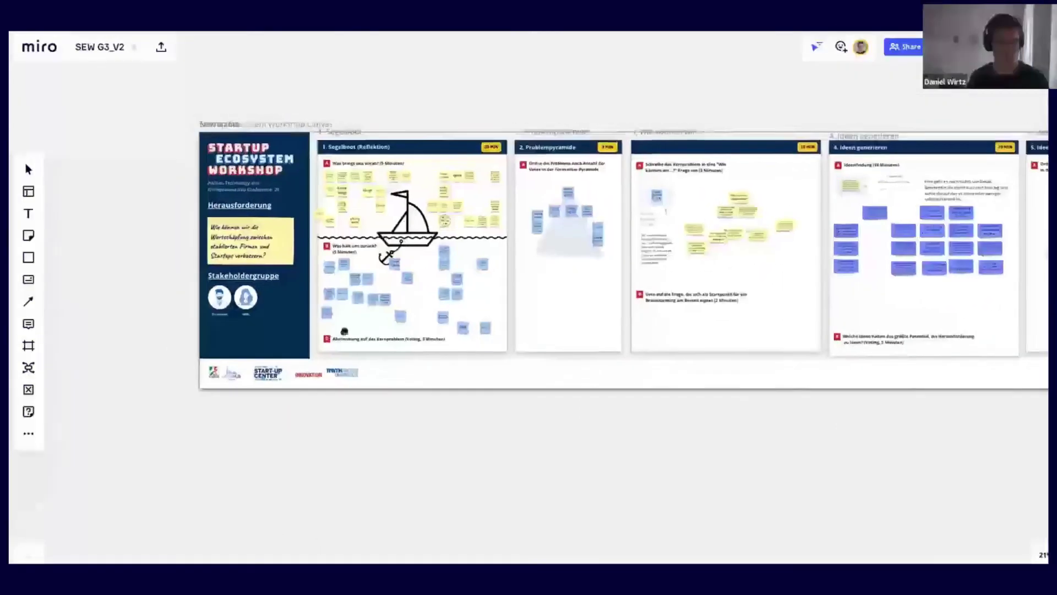
pyautogui.moveTo(344, 330); pyautogui.dragTo(383, 339)
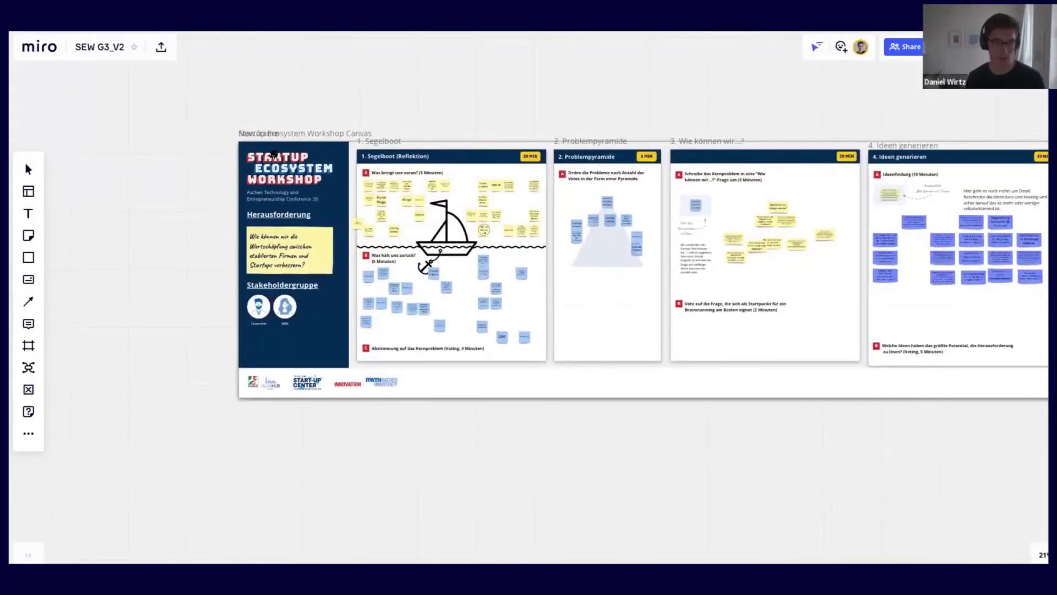
pyautogui.scroll(-3, 274, 156)
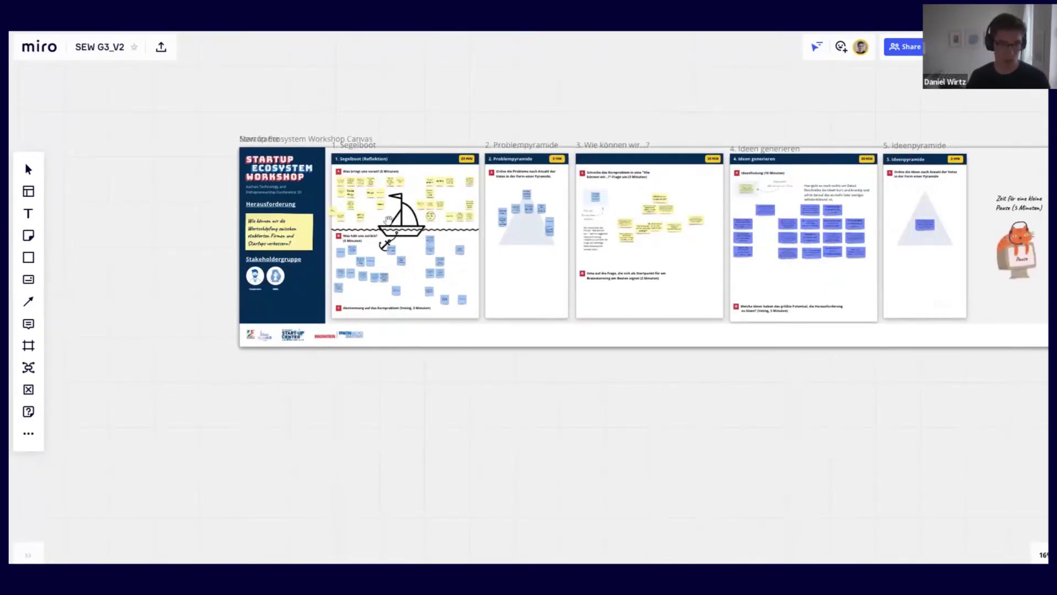
pyautogui.scroll(3, 364, 141)
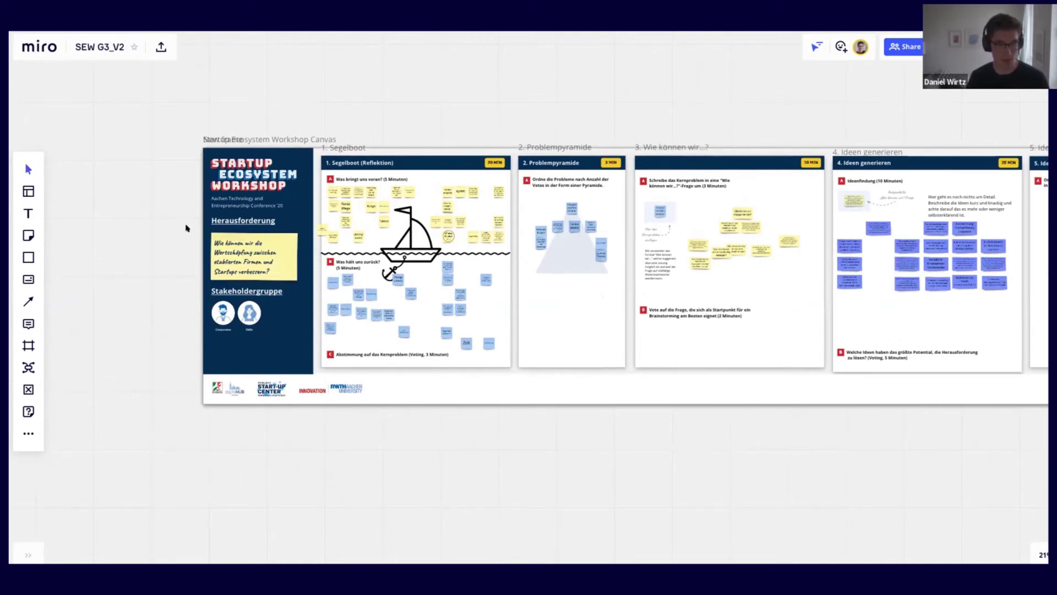
pyautogui.hscroll(2, 301, 144)
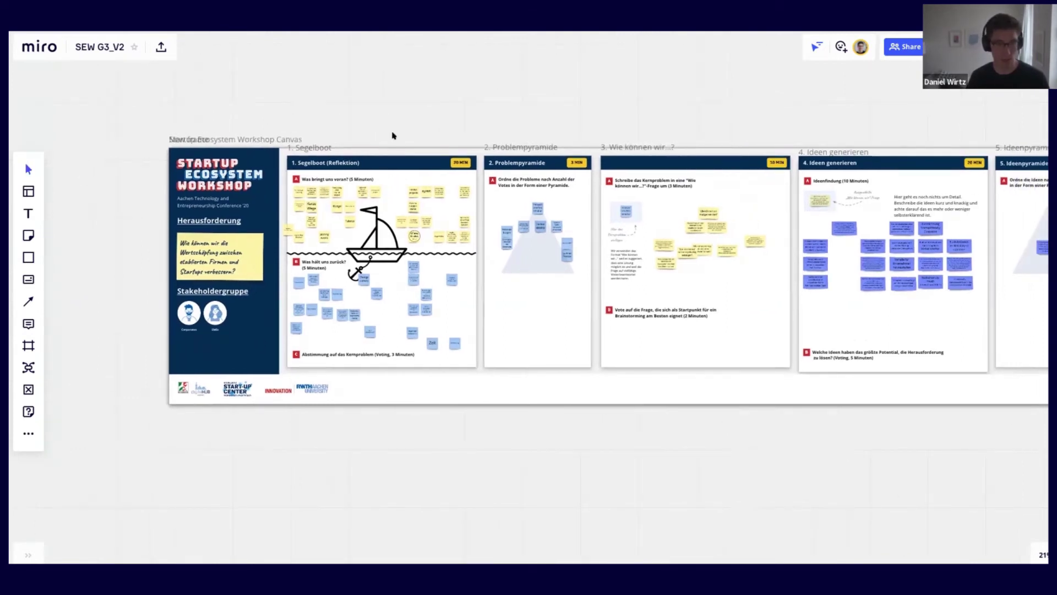
pyautogui.hscroll(5, 355, 138)
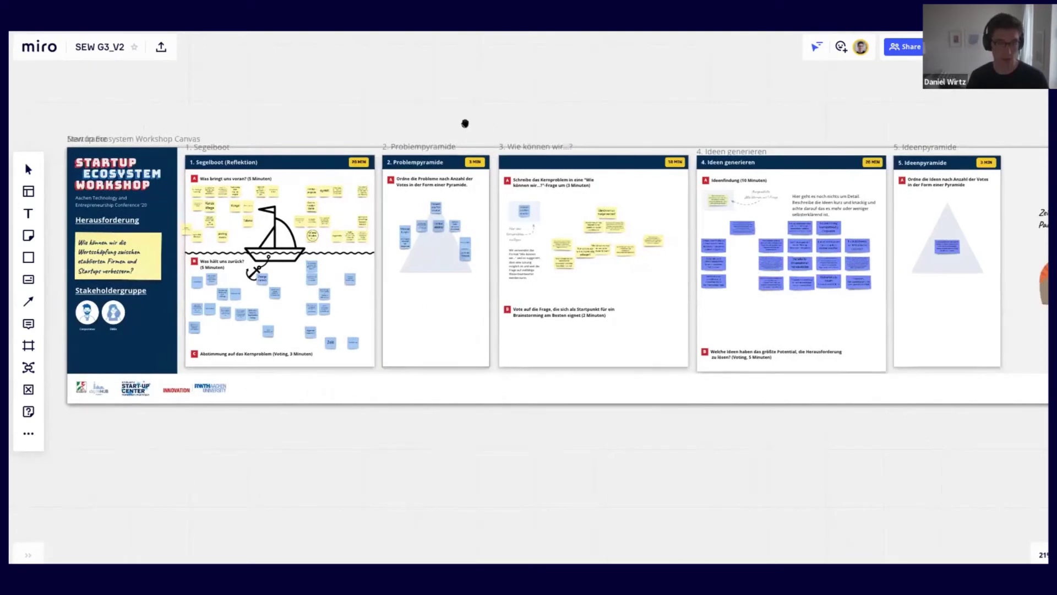
pyautogui.hscroll(3, 465, 123)
pyautogui.hscroll(-3, 265, 120)
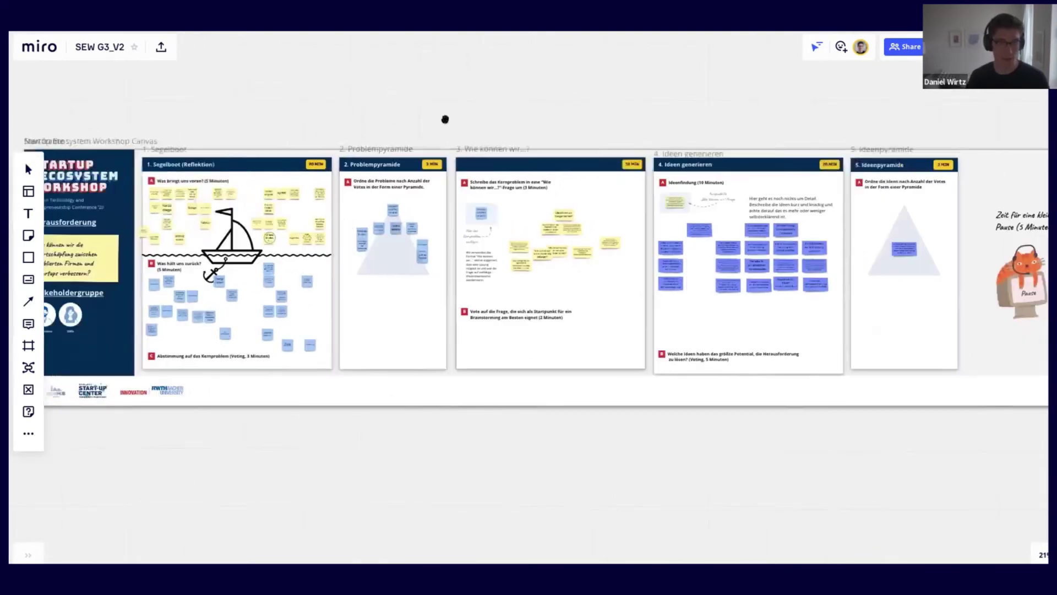
# Hide the outer frame that holds the entire Startup Ecosystem Workshop Canvas.
pyautogui.click(125, 147)
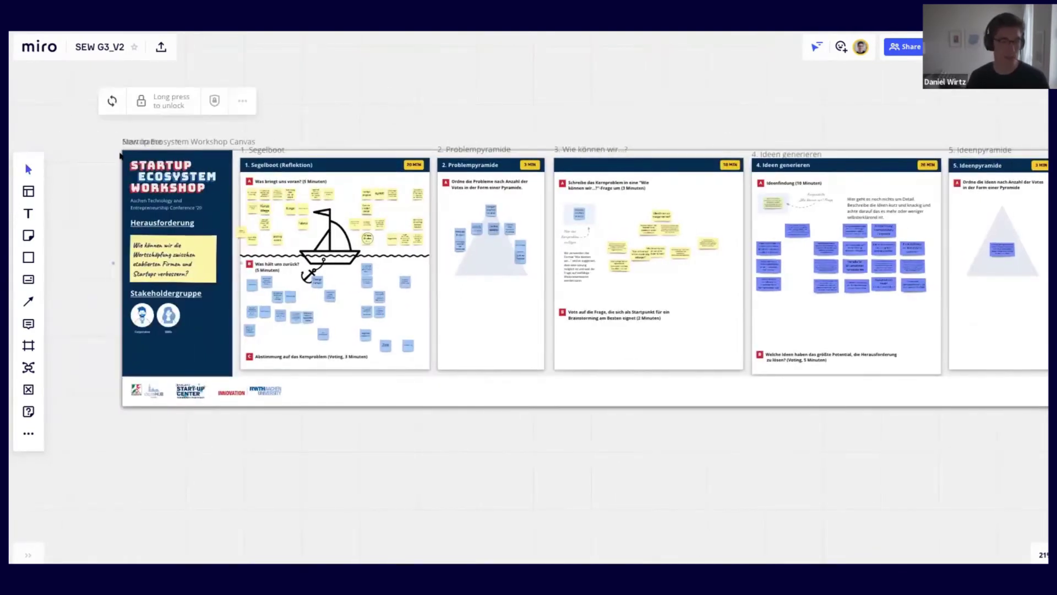
pyautogui.click(584, 157)
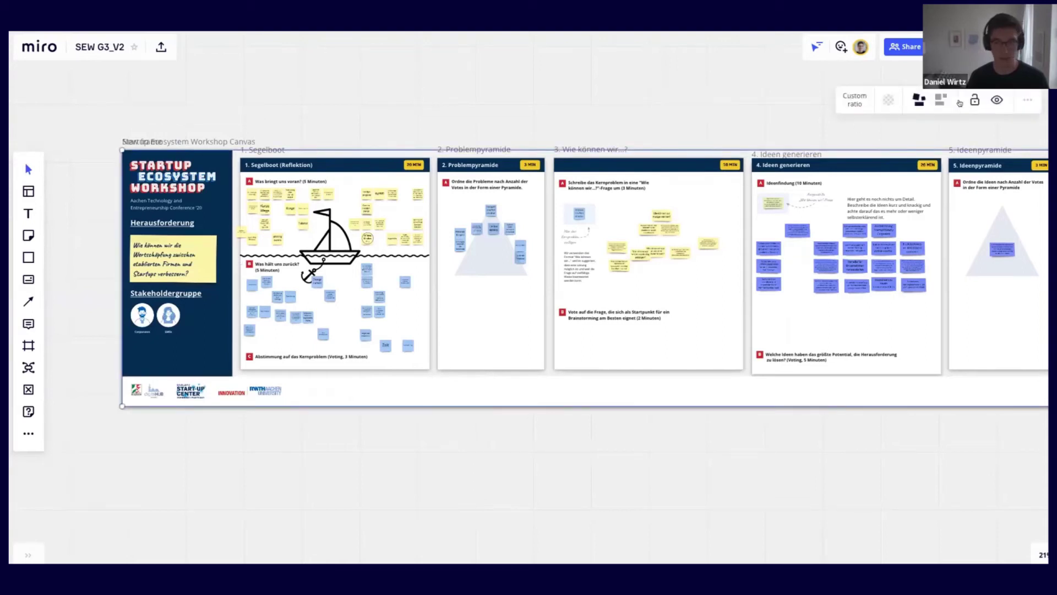
pyautogui.click(996, 99)
pyautogui.scroll(-3, 658, 109)
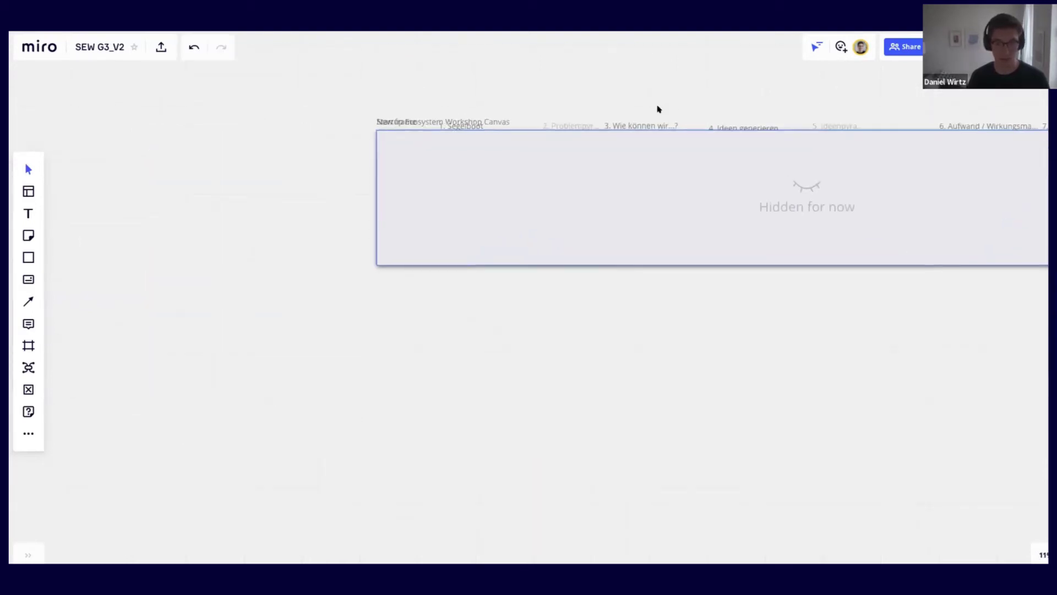
# Show the hidden Startup Ecosystem Workshop Canvas frame again.
pyautogui.moveTo(555, 101); pyautogui.dragTo(300, 138)
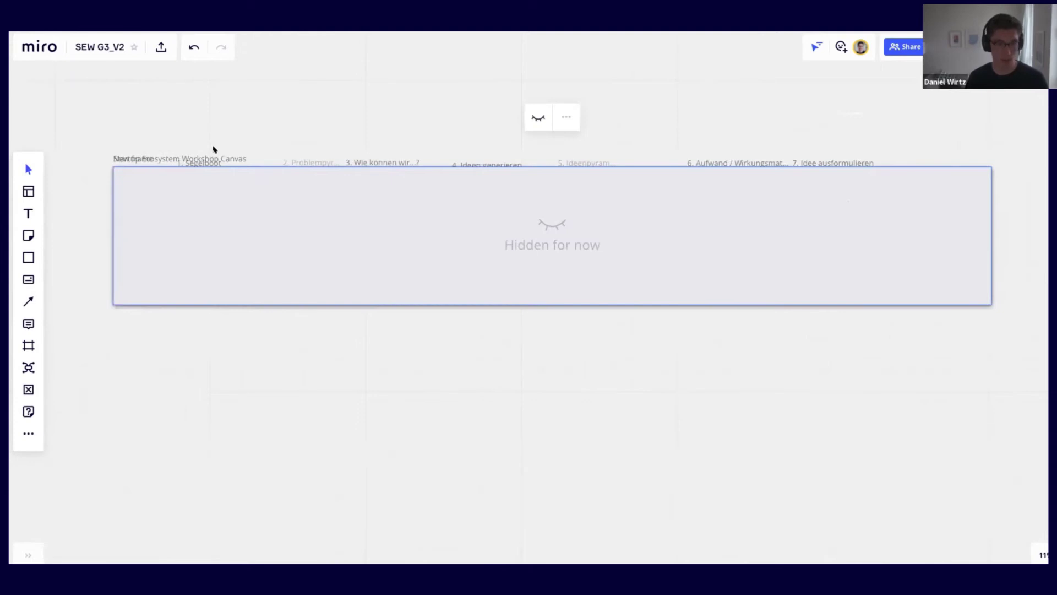
pyautogui.scroll(1, 213, 147)
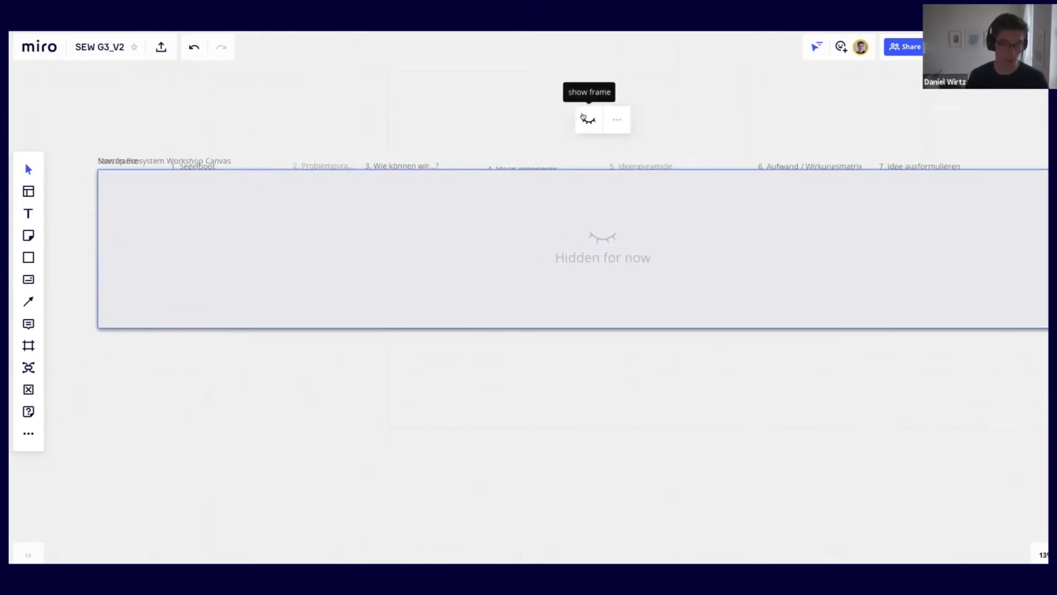
pyautogui.click(584, 117)
pyautogui.scroll(2, 385, 111)
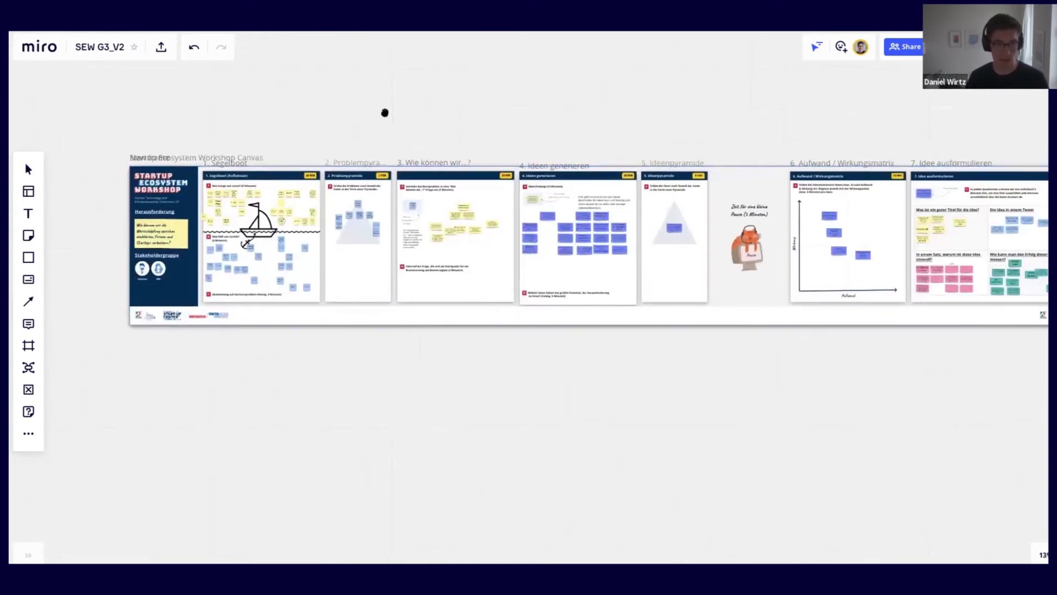
# Hide the individual frames 1. Segelboot and 2. Problempyramide and undo both changes.
pyautogui.click(259, 159)
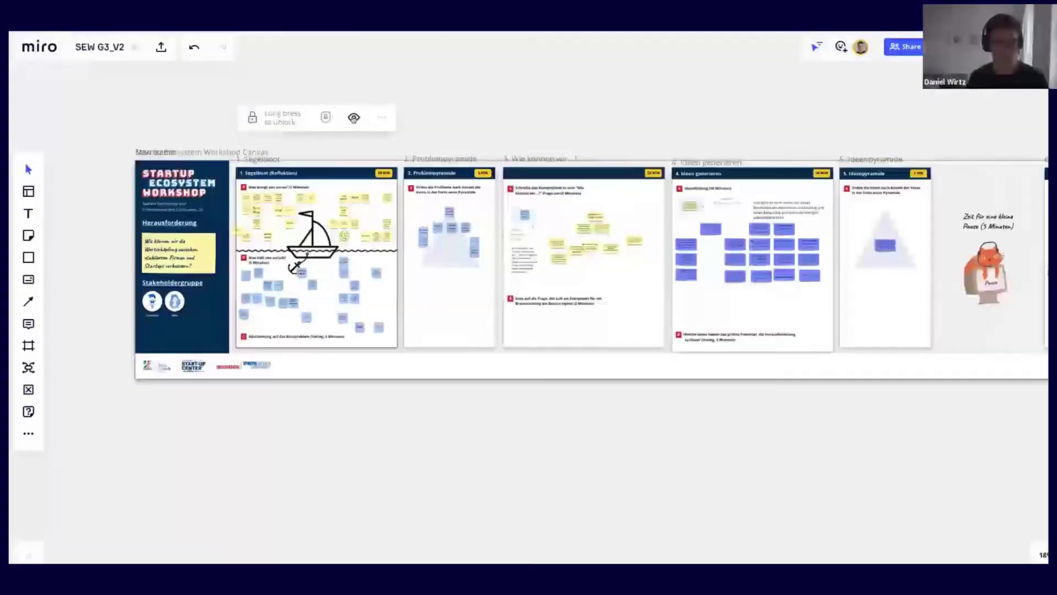
pyautogui.click(353, 117)
pyautogui.click(489, 204)
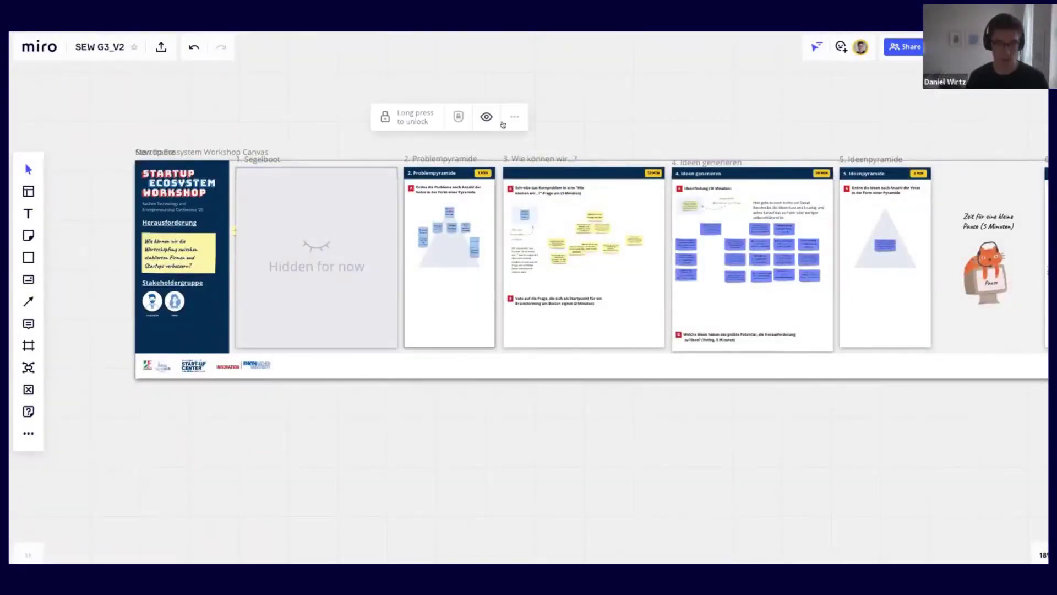
pyautogui.click(487, 117)
pyautogui.hotkey('ctrl', 'z')
pyautogui.hotkey('ctrl', 'z')
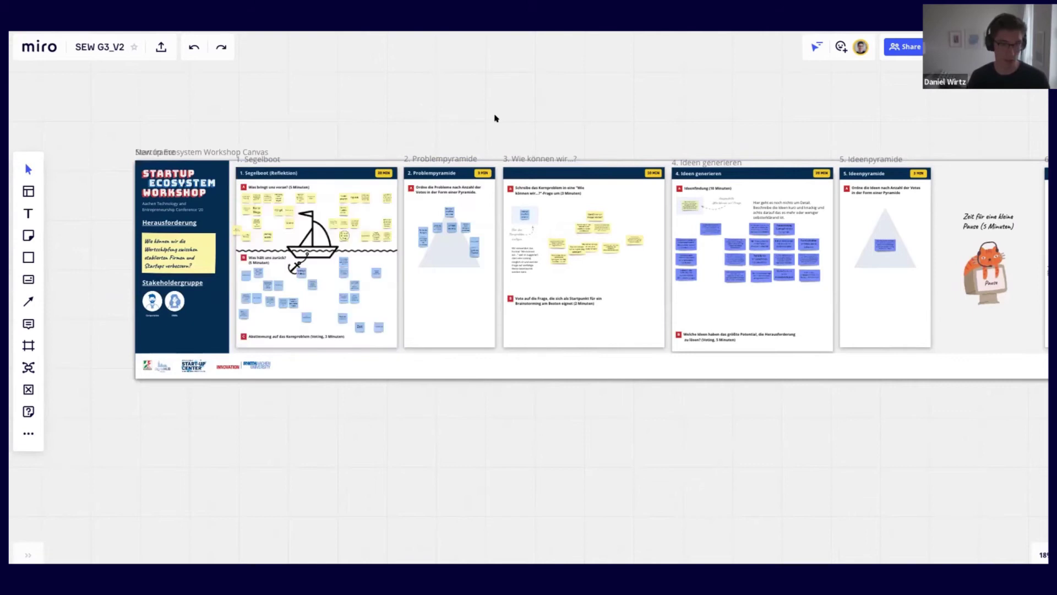
# Examine the entire Startup Ecosystem Workshop Canvas in one overview, from 1. Segelboot to 7. Idee ausformulieren.
pyautogui.scroll(-5, 533, 107)
pyautogui.moveTo(589, 95); pyautogui.dragTo(507, 111)
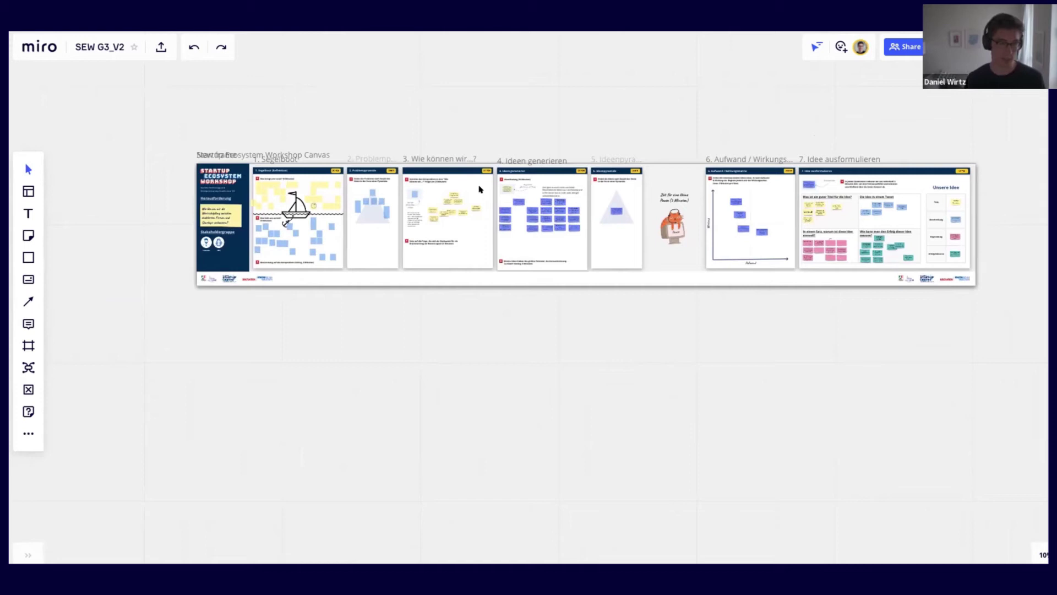
pyautogui.scroll(-1, 420, 138)
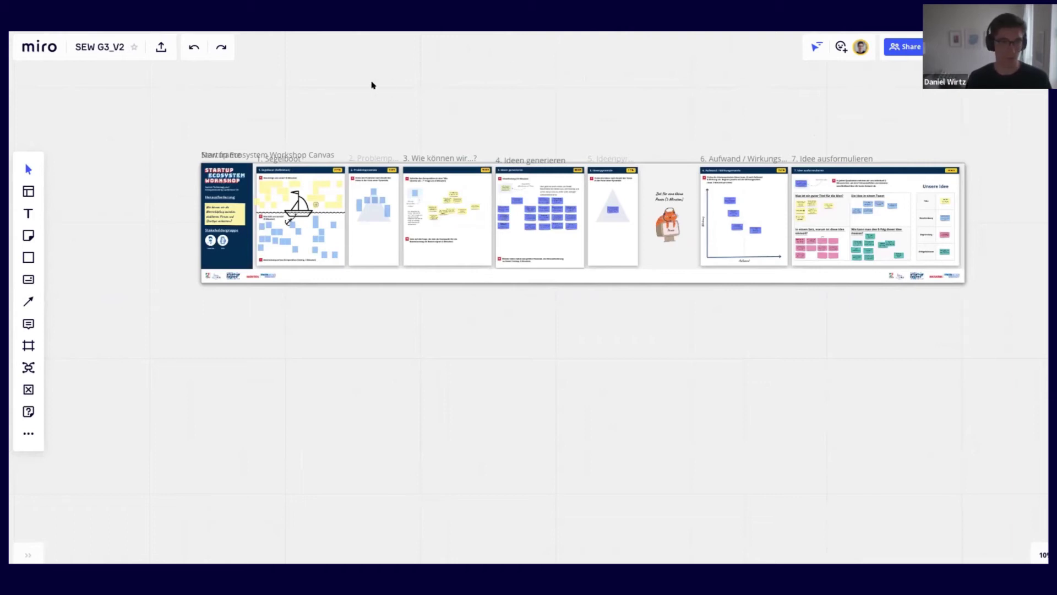
# Switch to the Kick Off - Rhein - Ruhr board, open its embedded RheinRuhr Kick Off presentation and jump to Slide 12: Sticker Generator.
pyautogui.press('-')
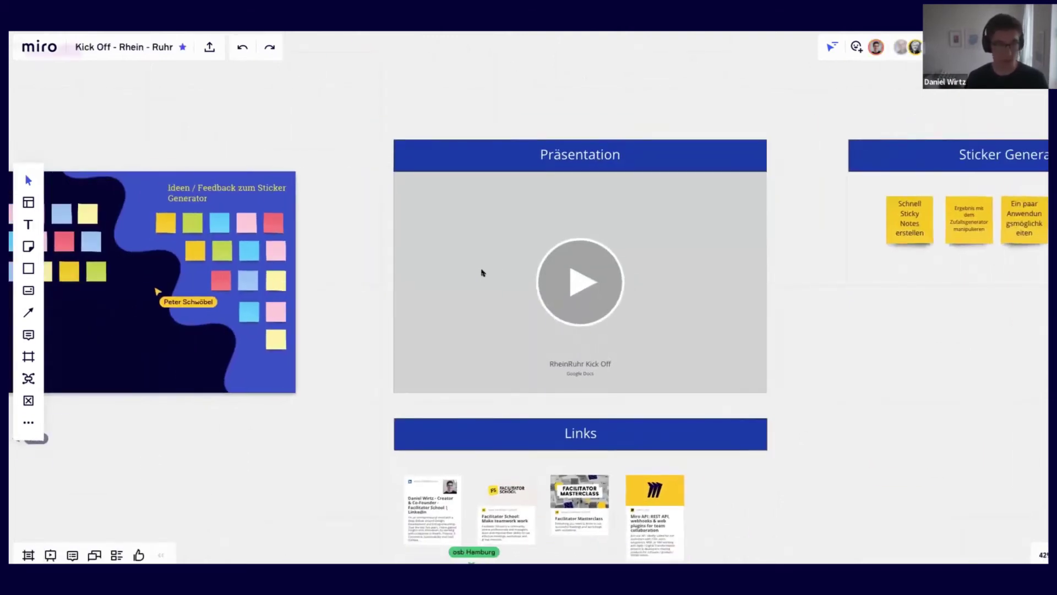
pyautogui.scroll(-3, 483, 273)
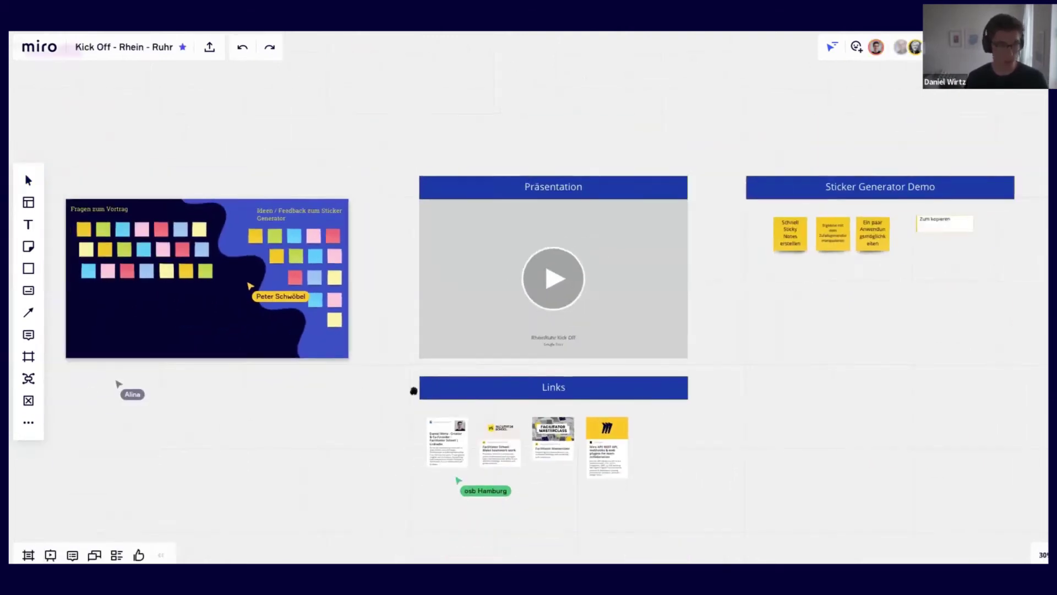
pyautogui.scroll(2, 513, 277)
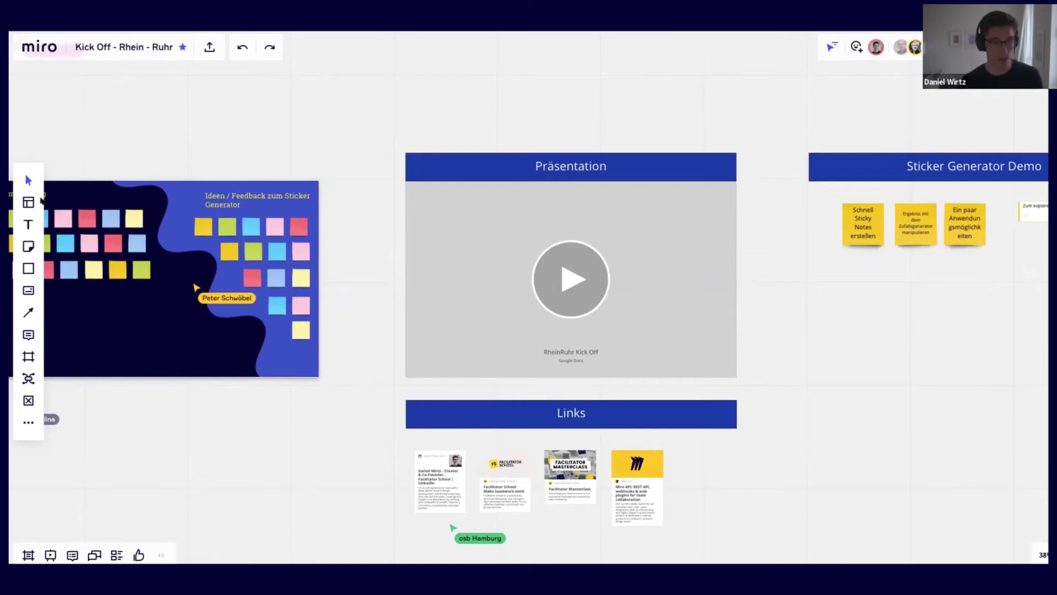
pyautogui.hscroll(3, 341, 109)
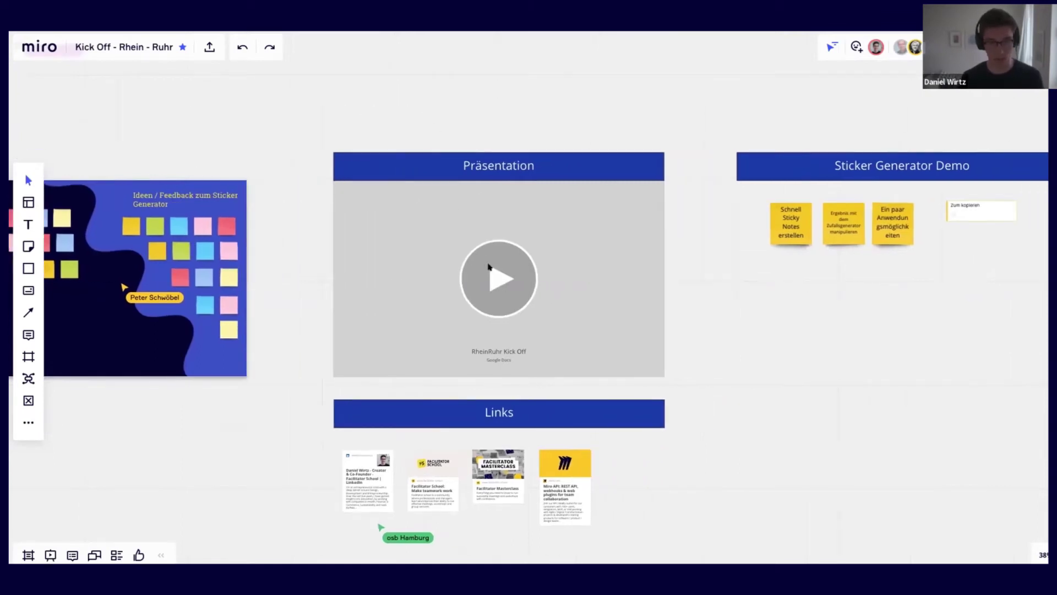
pyautogui.click(488, 266)
pyautogui.click(307, 447)
pyautogui.scroll(-3, 443, 416)
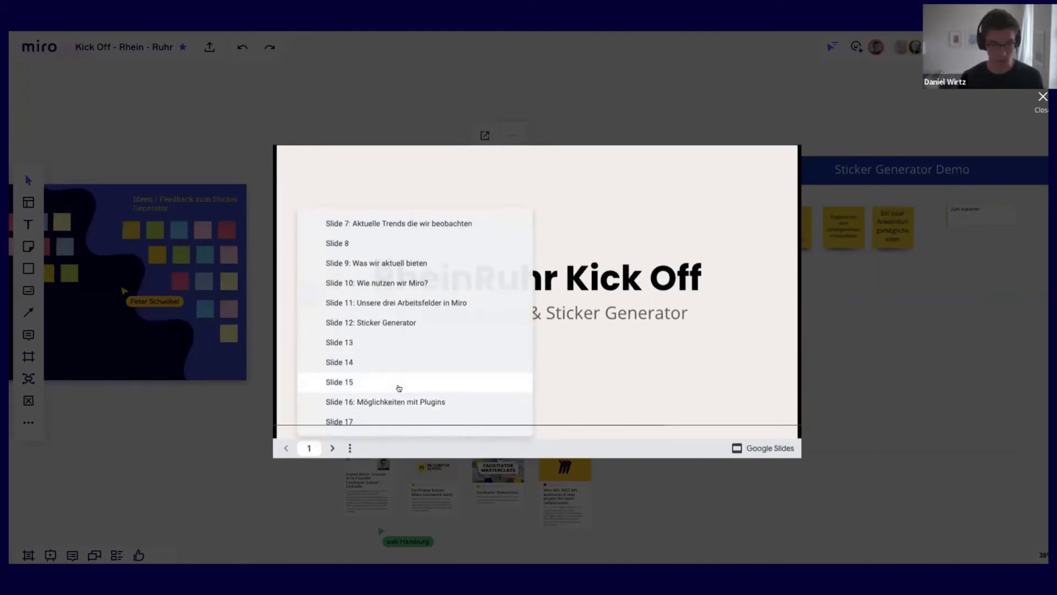
pyautogui.click(375, 322)
# Page through slides 11 to 13 of the presentation and return to slide 12, Sticker Generator.
pyautogui.press('Left')
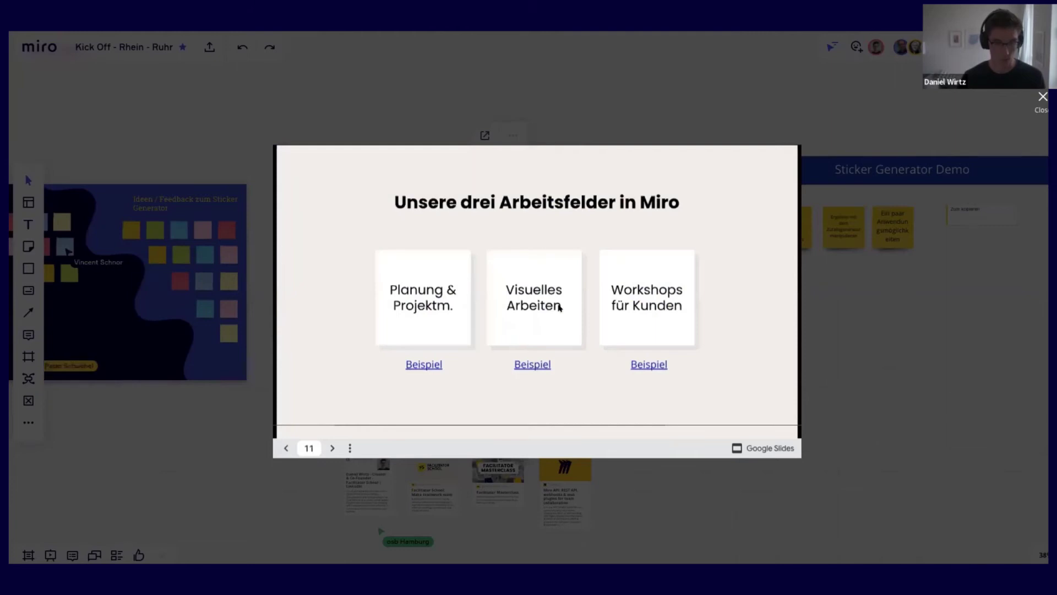
pyautogui.press('Right')
pyautogui.press('Right')
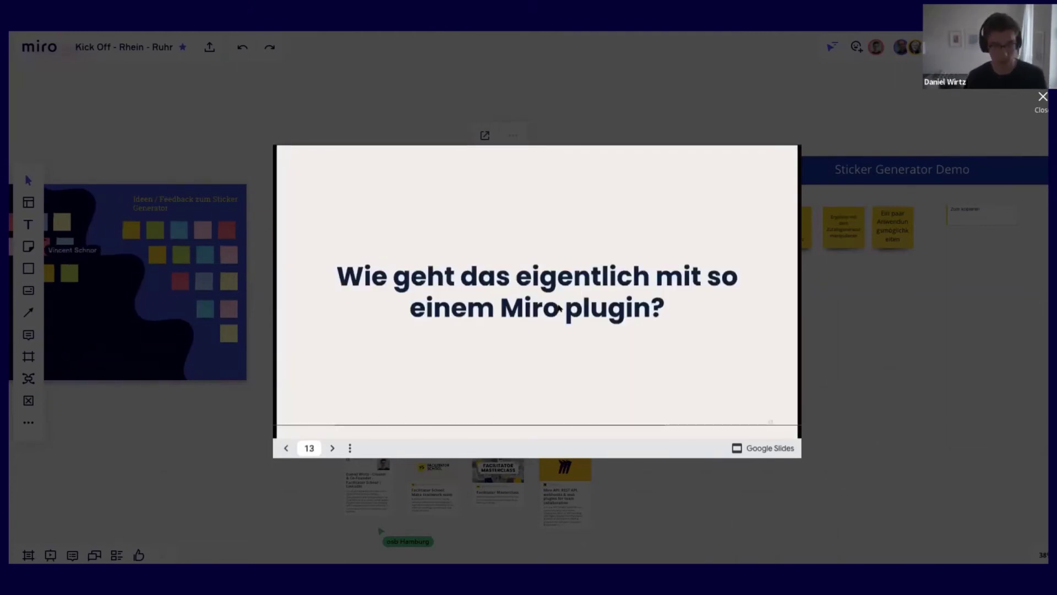
pyautogui.press('Left')
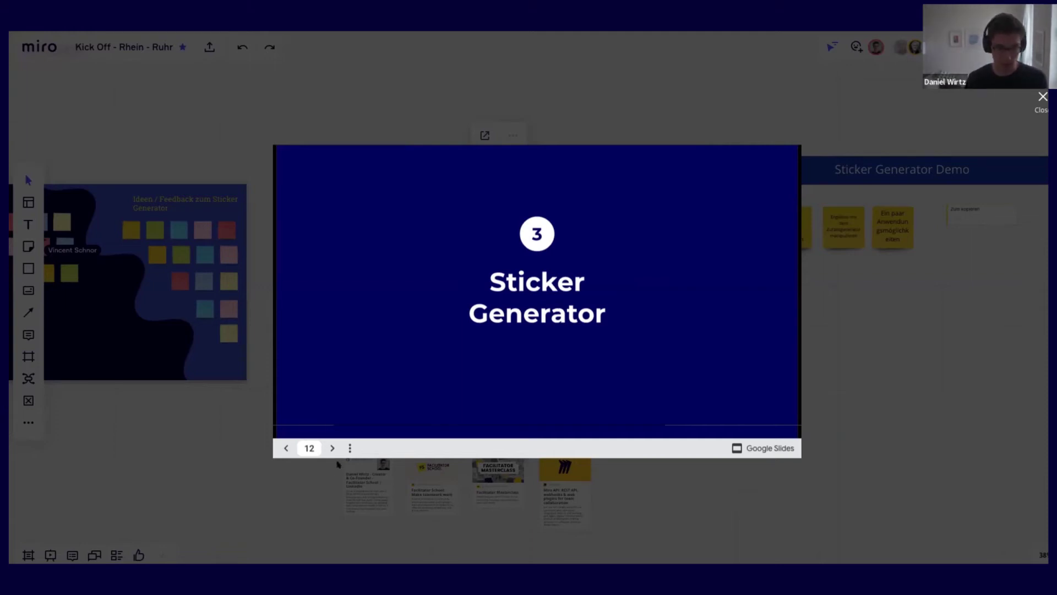
# Show the presentation in full screen and advance to the slide Das 123 von Miro Plugins.
pyautogui.click(351, 448)
pyautogui.click(385, 373)
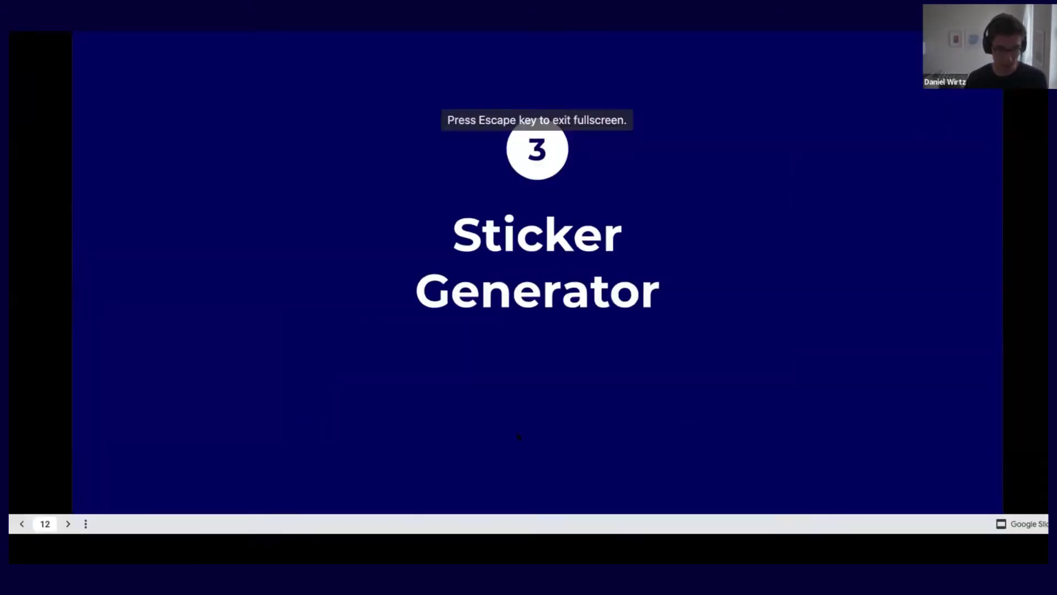
pyautogui.click(517, 436)
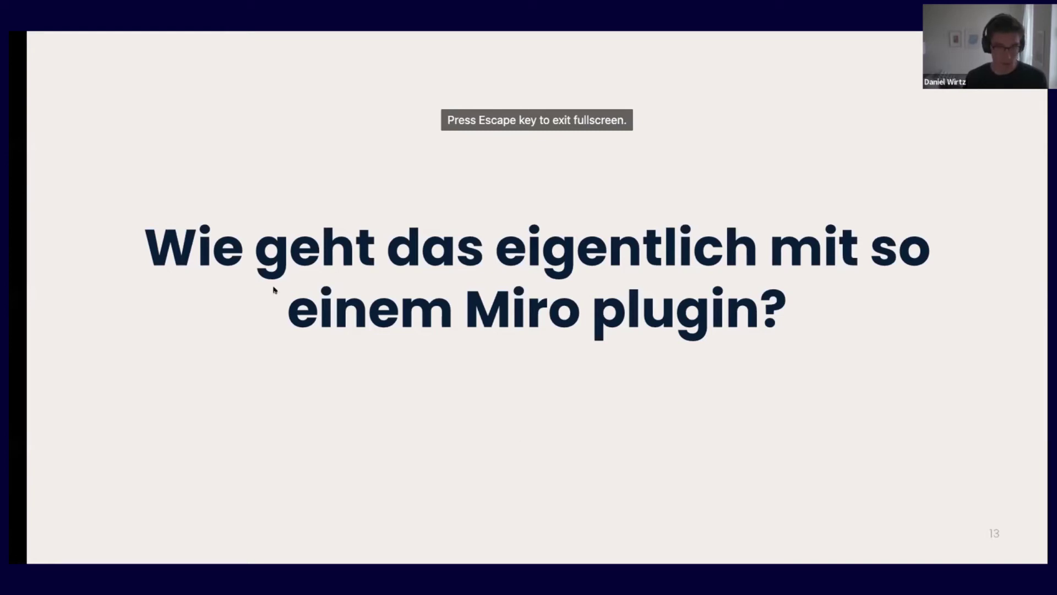
pyautogui.click(435, 261)
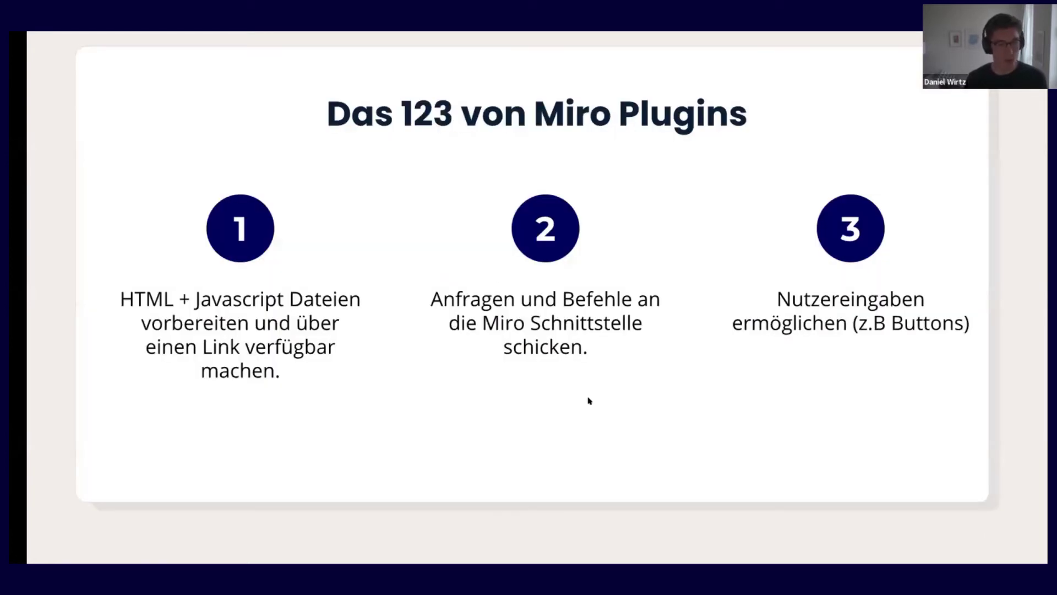
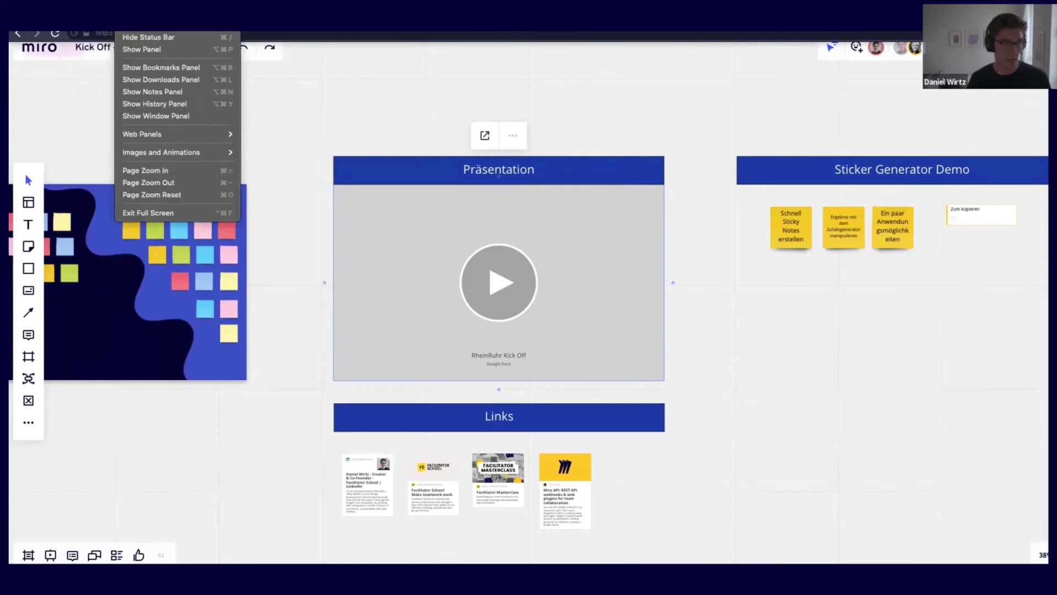
# Open the browser's developer tools on the Kick Off - Rhein - Ruhr board and run await miro.board.widgets.get() in the console.
pyautogui.moveTo(204, 28)
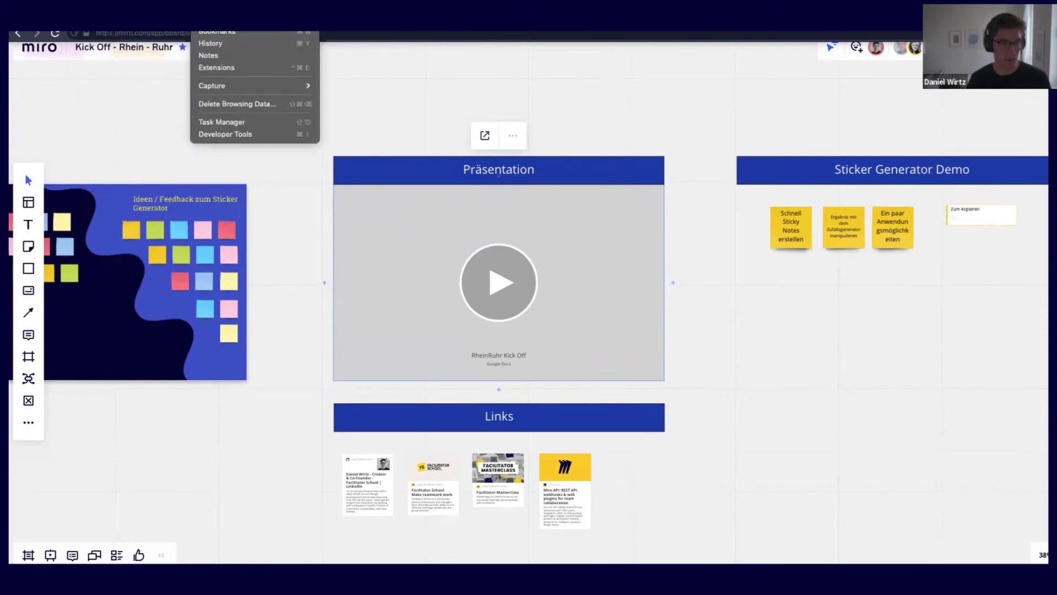
pyautogui.click(220, 134)
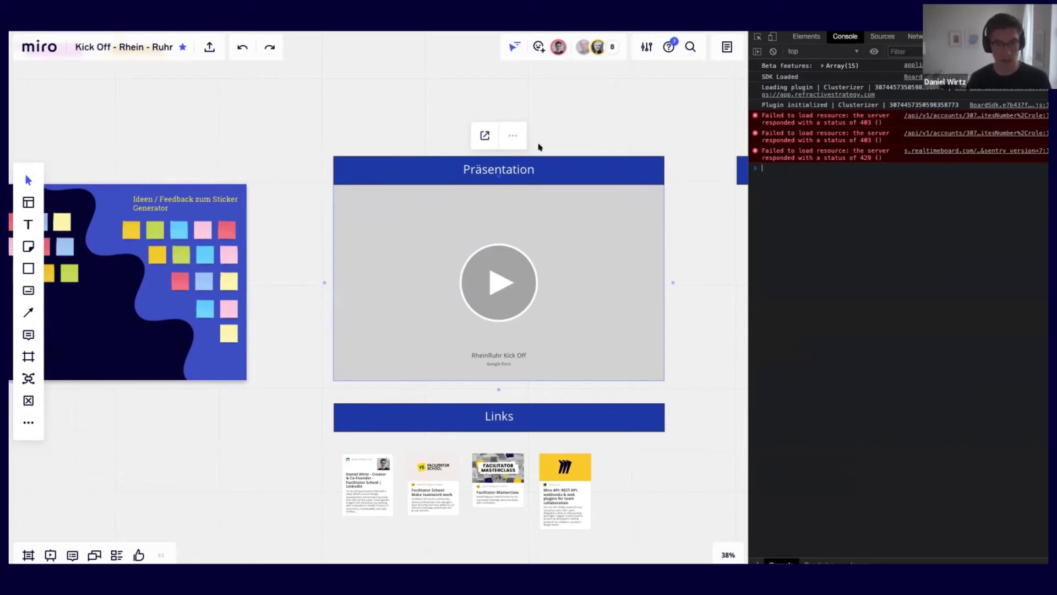
pyautogui.write('await ')
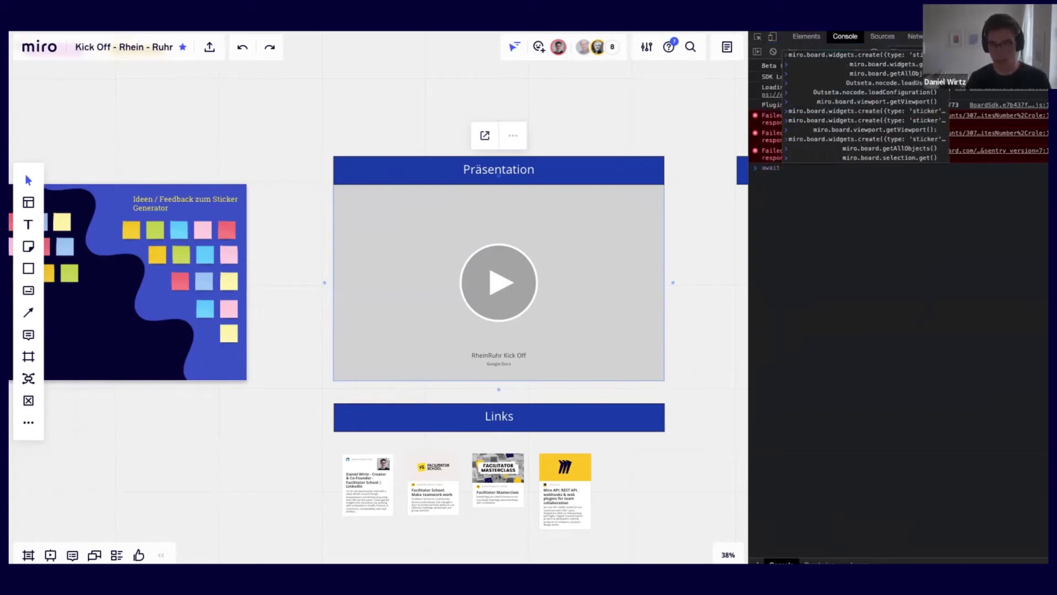
pyautogui.write('miro')
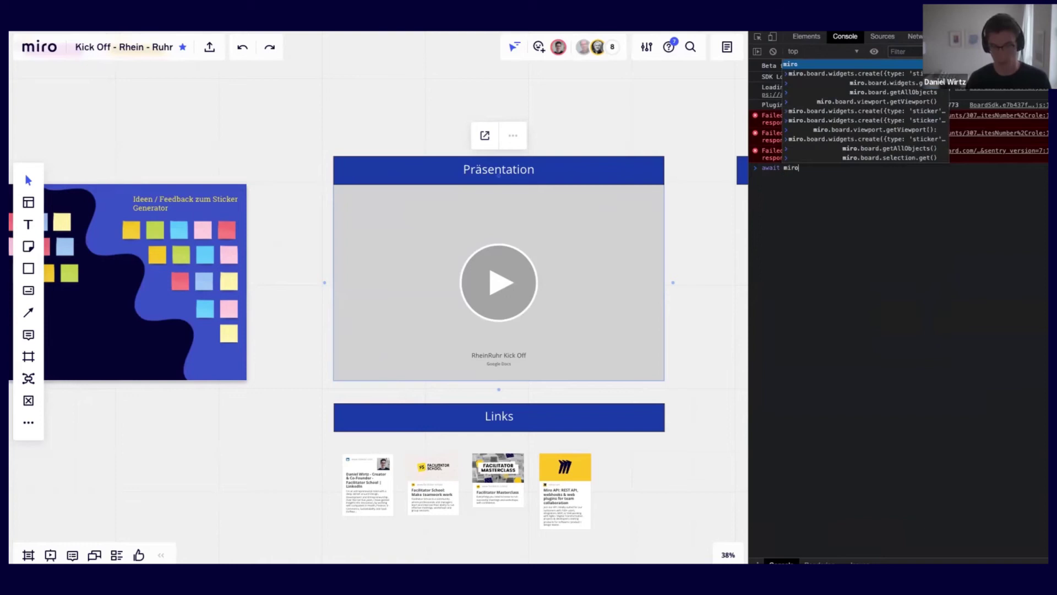
pyautogui.write('..b')
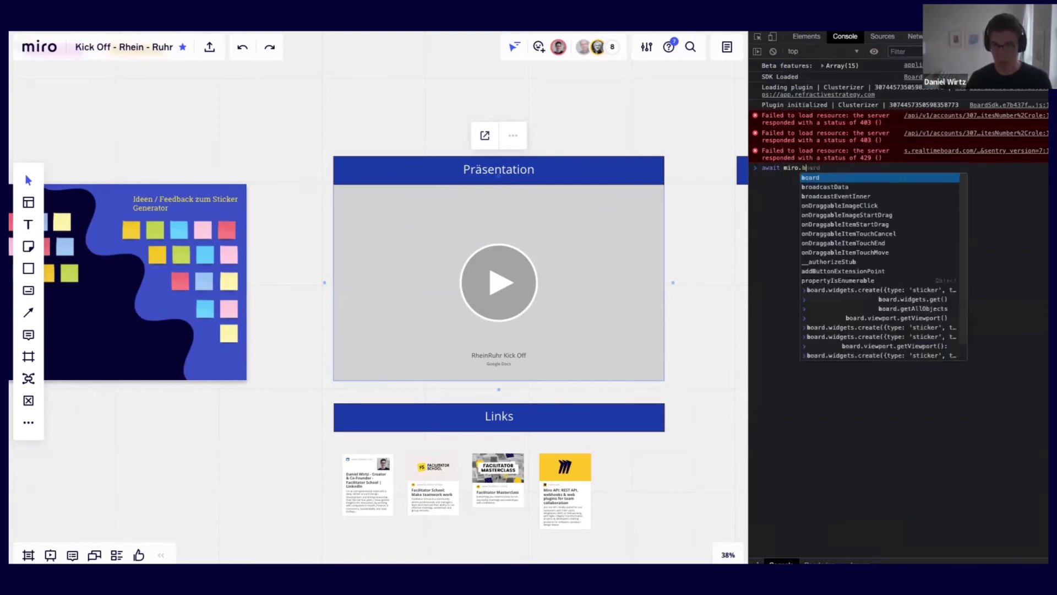
pyautogui.write('oard.get')
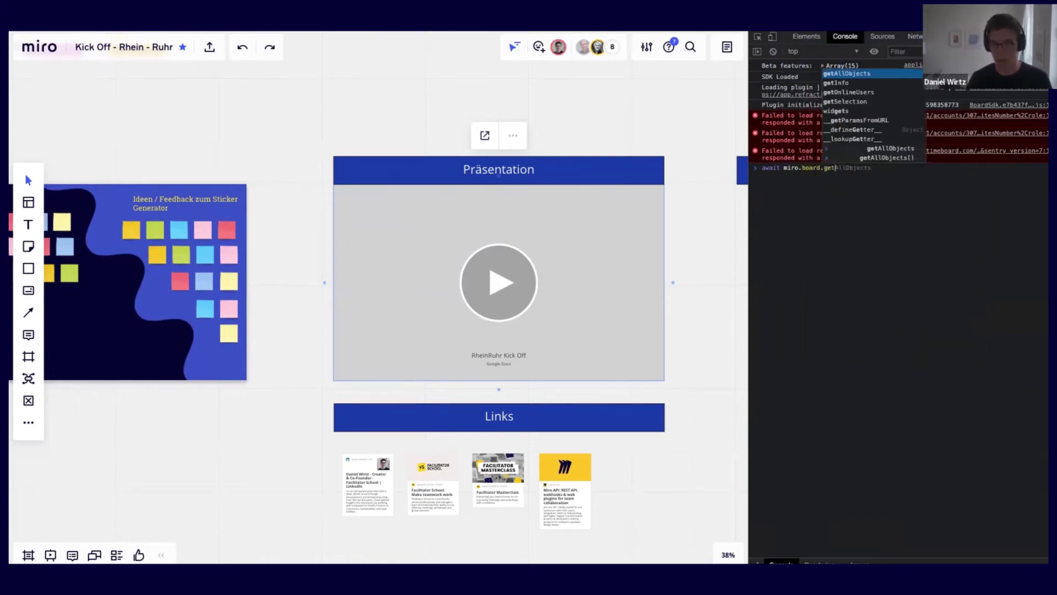
pyautogui.press('BackSpace')
pyautogui.press('BackSpace')
pyautogui.press('BackSpace')
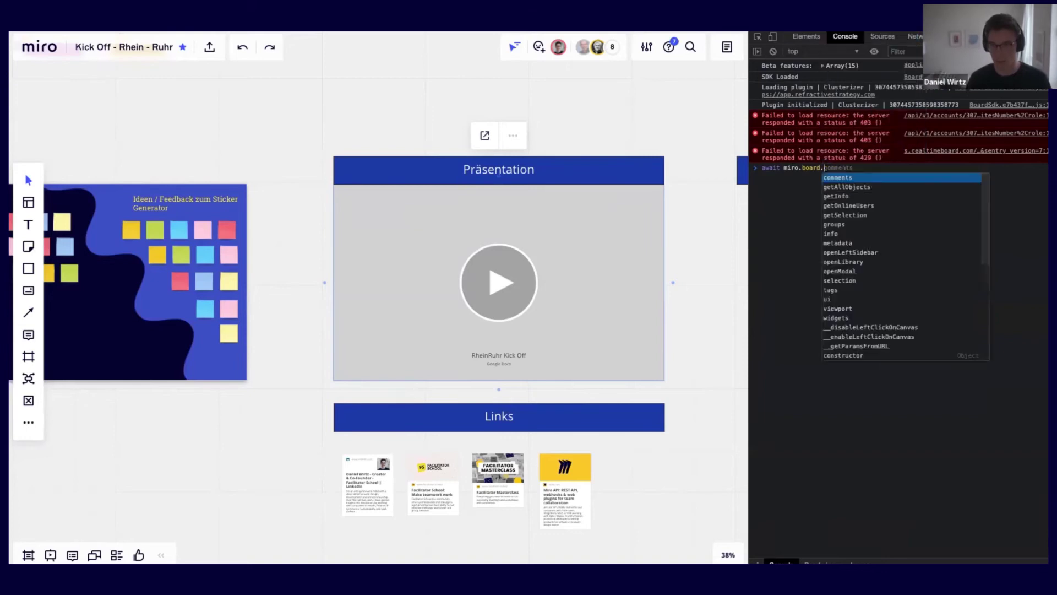
pyautogui.write('wid')
pyautogui.press('Tab')
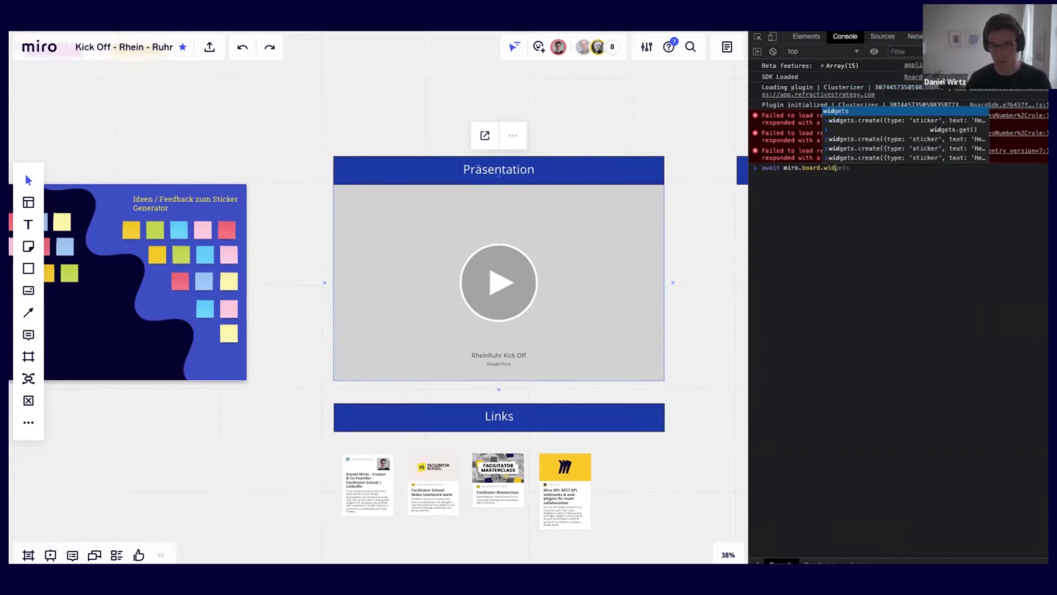
pyautogui.write('.get()')
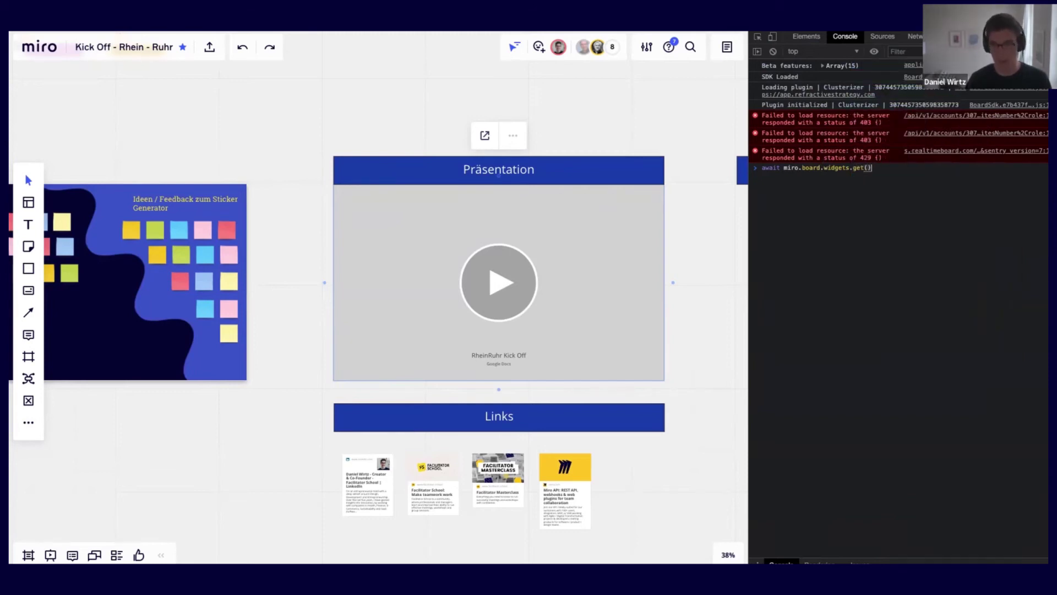
pyautogui.press('Return')
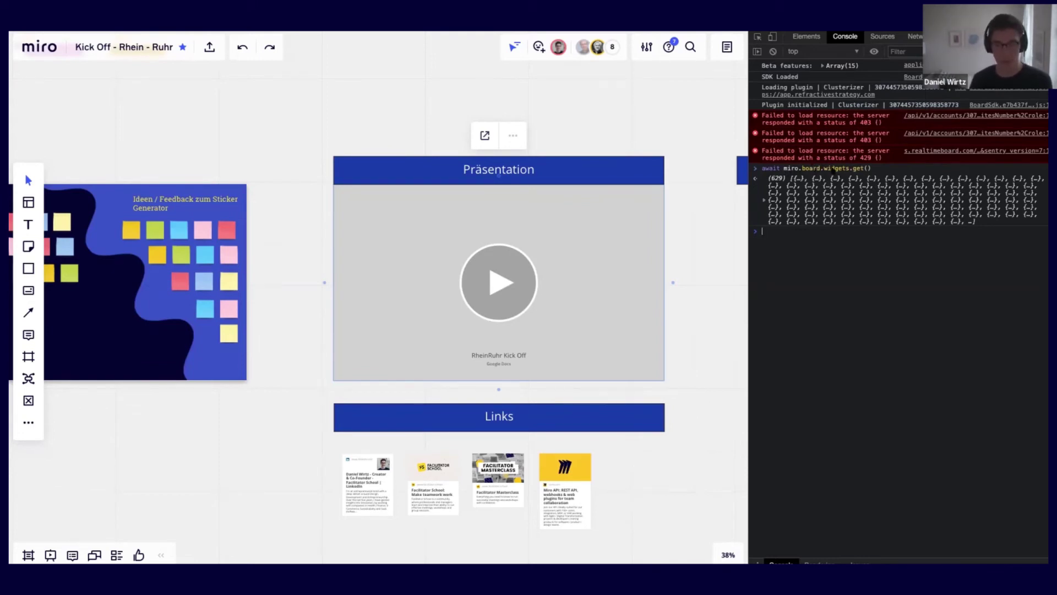
# Expand the returned widget array, its range 100 … 199 and the entry 101.
pyautogui.click(763, 200)
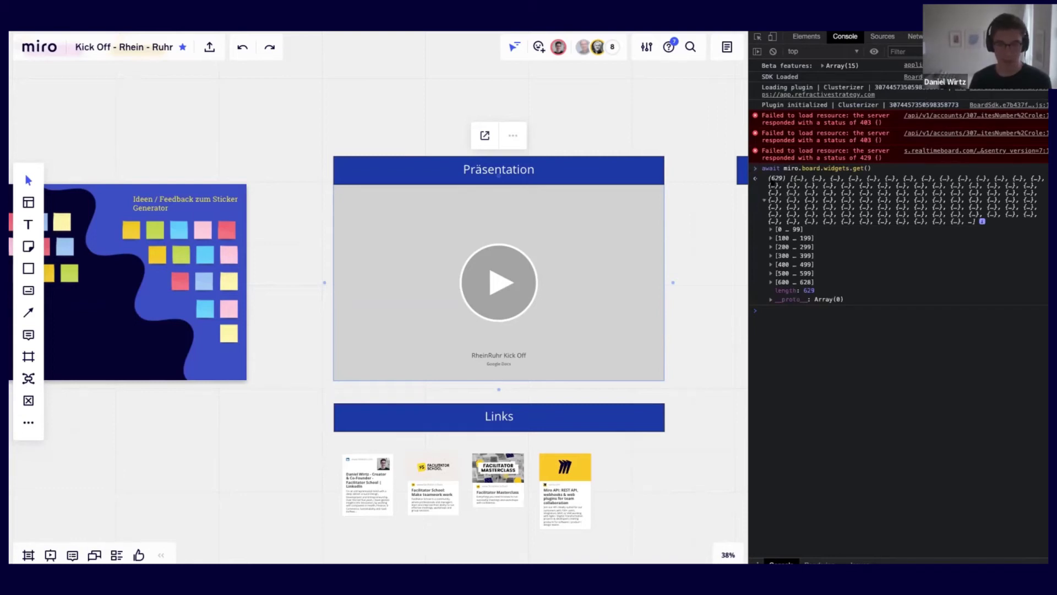
pyautogui.click(763, 200)
pyautogui.click(763, 200)
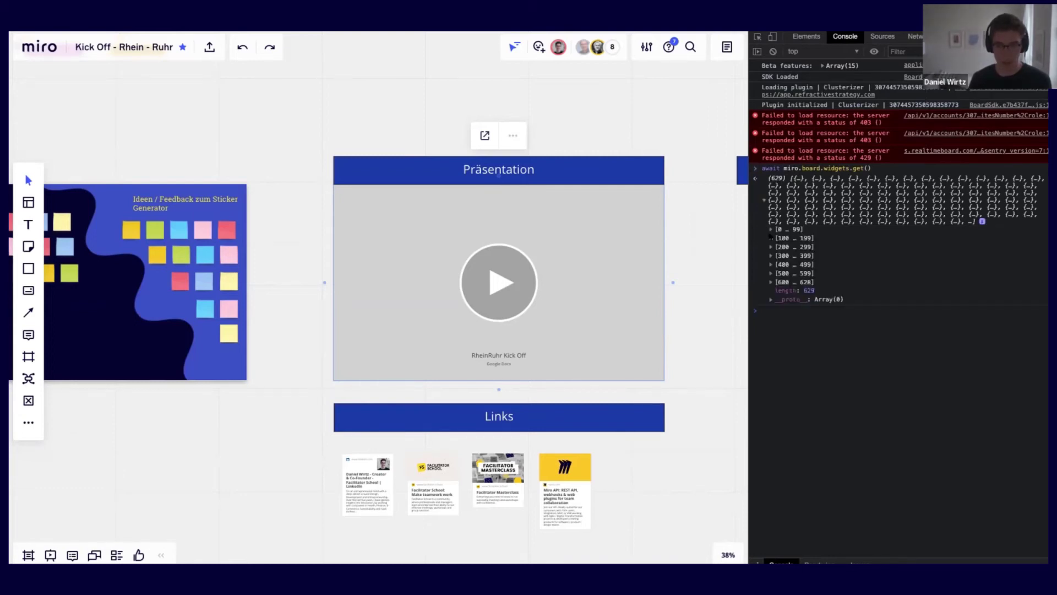
pyautogui.click(771, 237)
pyautogui.click(777, 255)
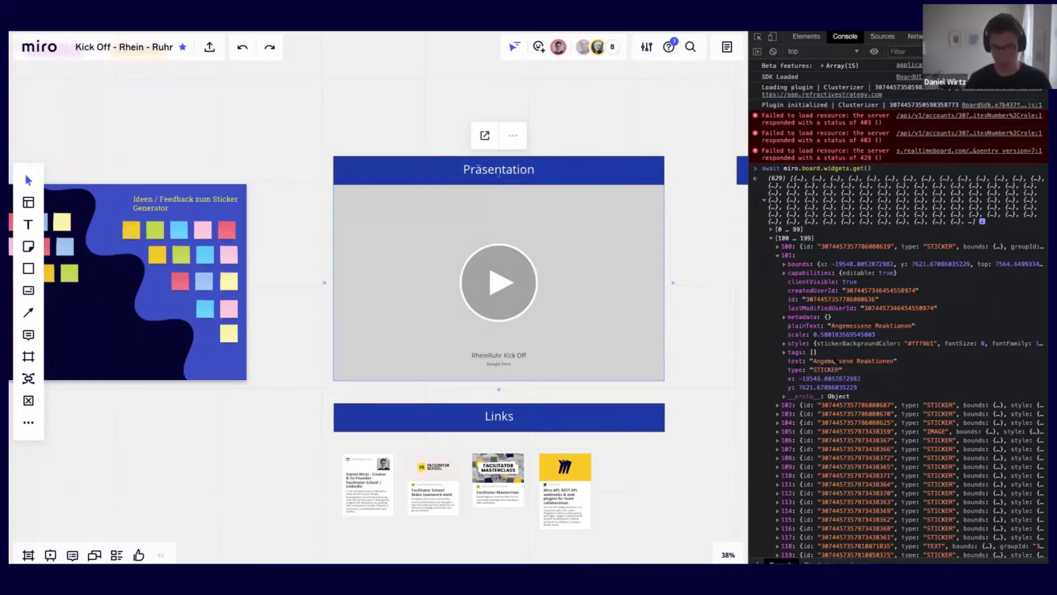
# Enlarge the console text and examine the properties of widget entry 101, such as its text, type and coordinates.
pyautogui.hotkey('ctrl', '+')
pyautogui.hotkey('ctrl', '+')
pyautogui.hotkey('ctrl', '+')
pyautogui.hotkey('ctrl', '+')
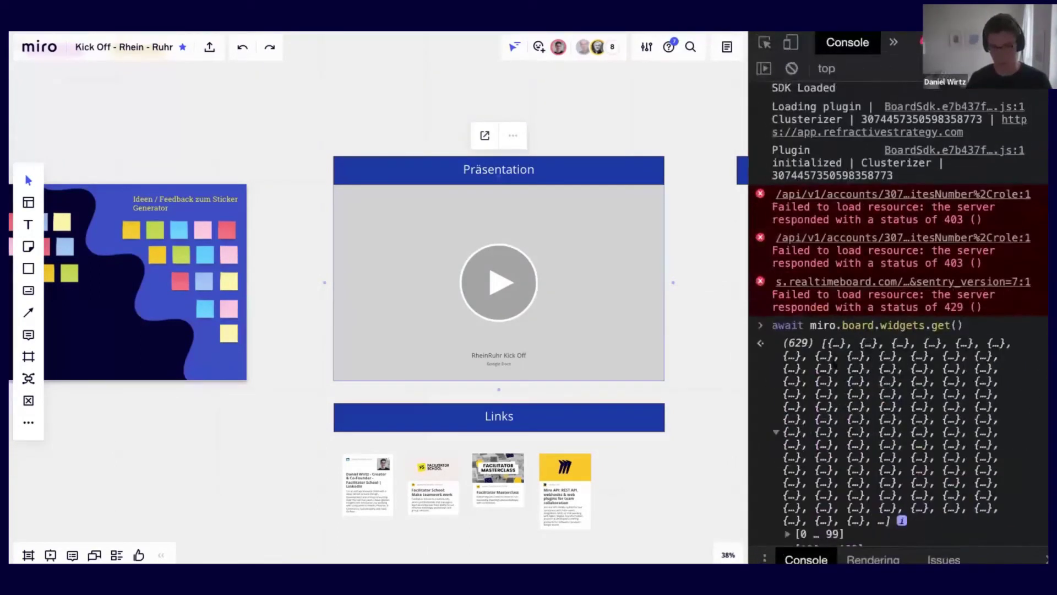
pyautogui.hotkey('ctrl', '+')
pyautogui.scroll(-3, 903, 314)
pyautogui.scroll(1, 903, 314)
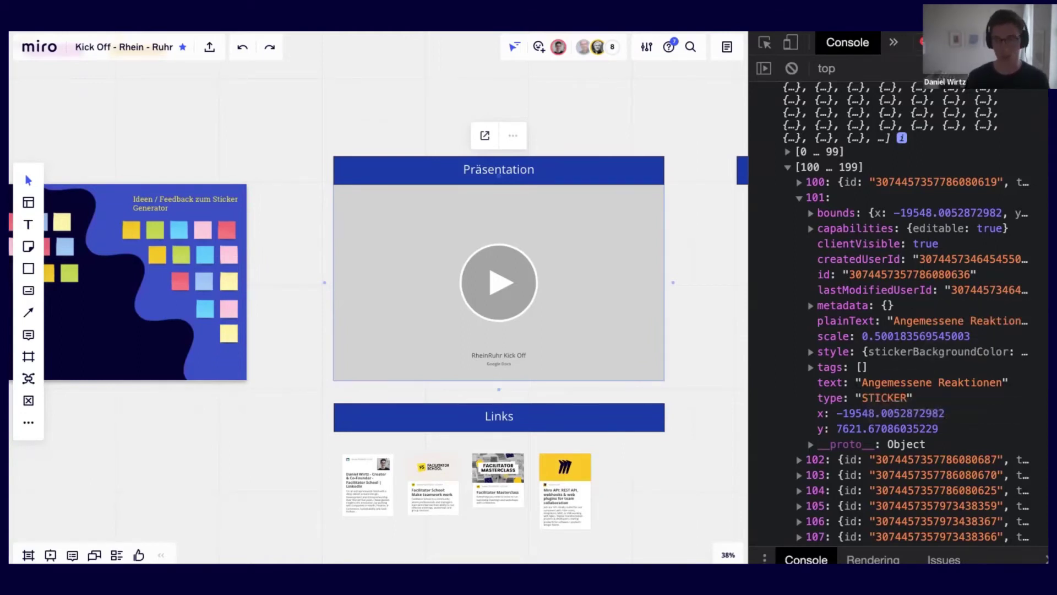
# Close the developer tools and examine the notes in the board's Sticker Generator Demo section.
pyautogui.press('super+alt+i')
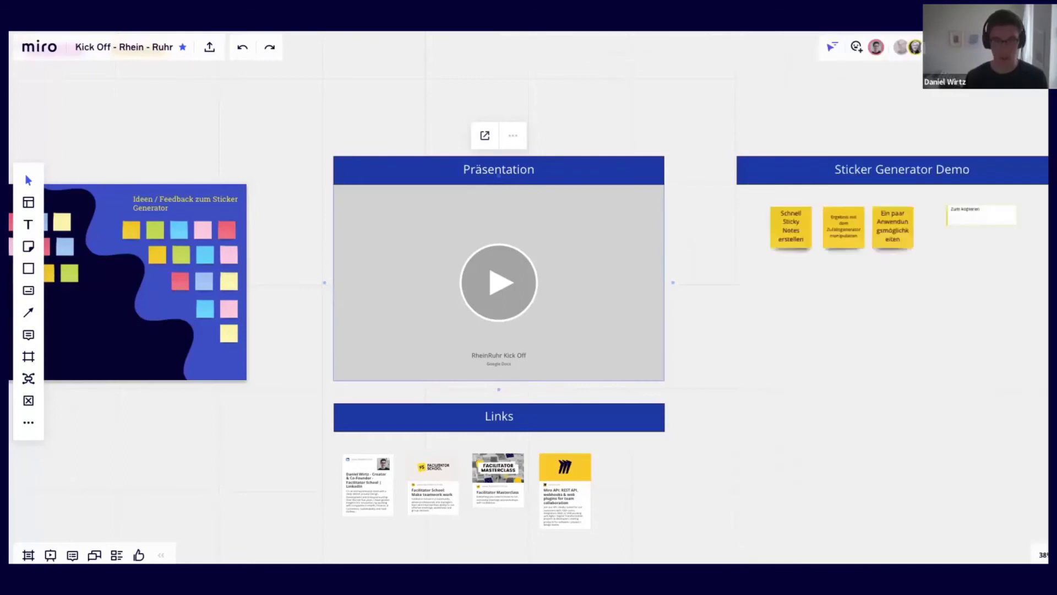
pyautogui.scroll(-5, 698, 127)
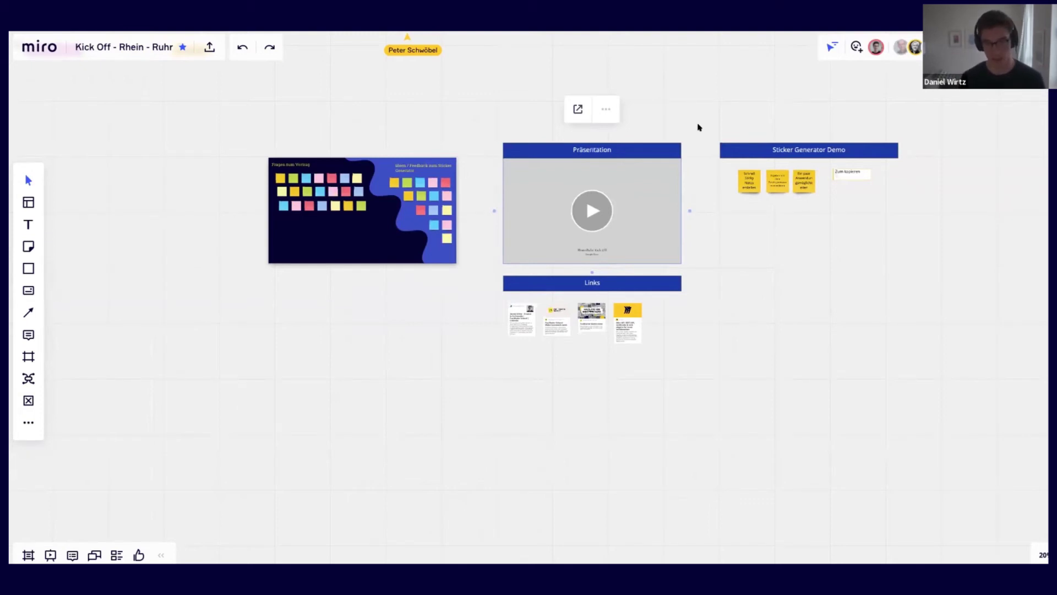
pyautogui.click(715, 118)
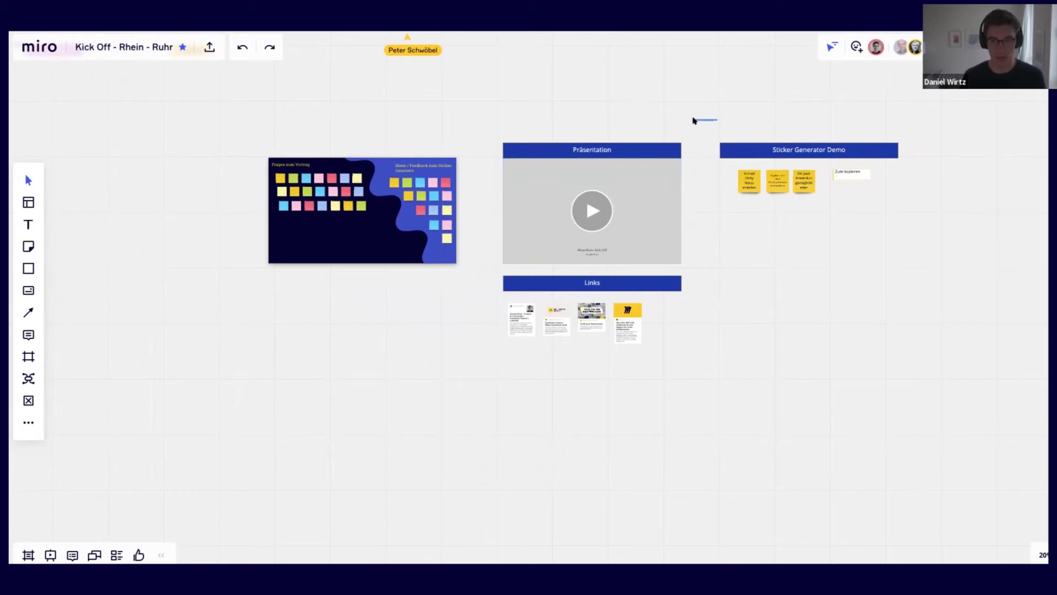
pyautogui.moveTo(699, 118); pyautogui.dragTo(544, 113)
pyautogui.hscroll(3, 684, 142)
pyautogui.scroll(5, 684, 141)
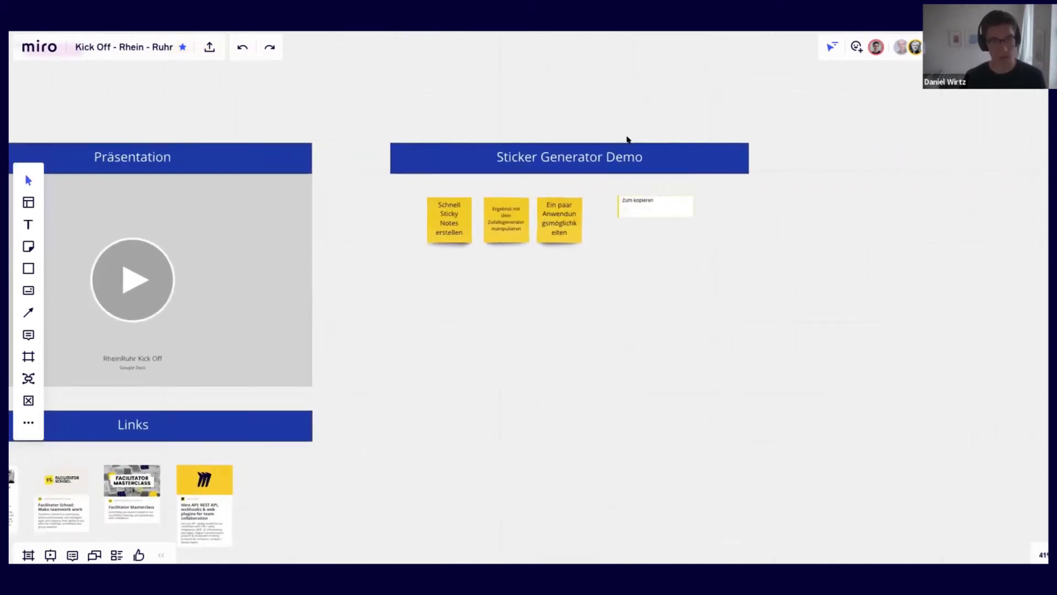
pyautogui.hscroll(-2, 497, 235)
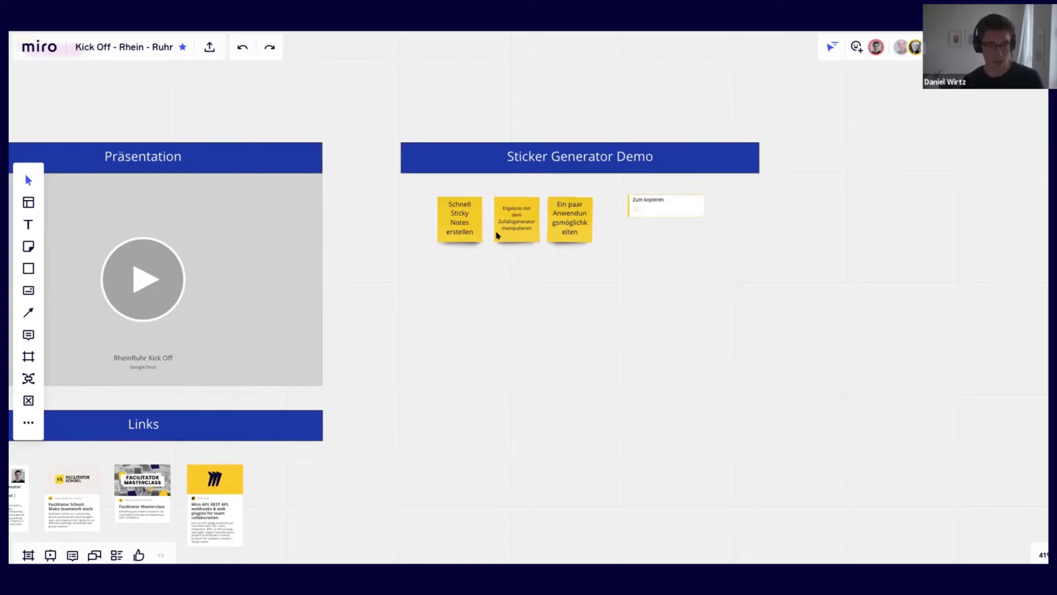
pyautogui.scroll(-3, 497, 235)
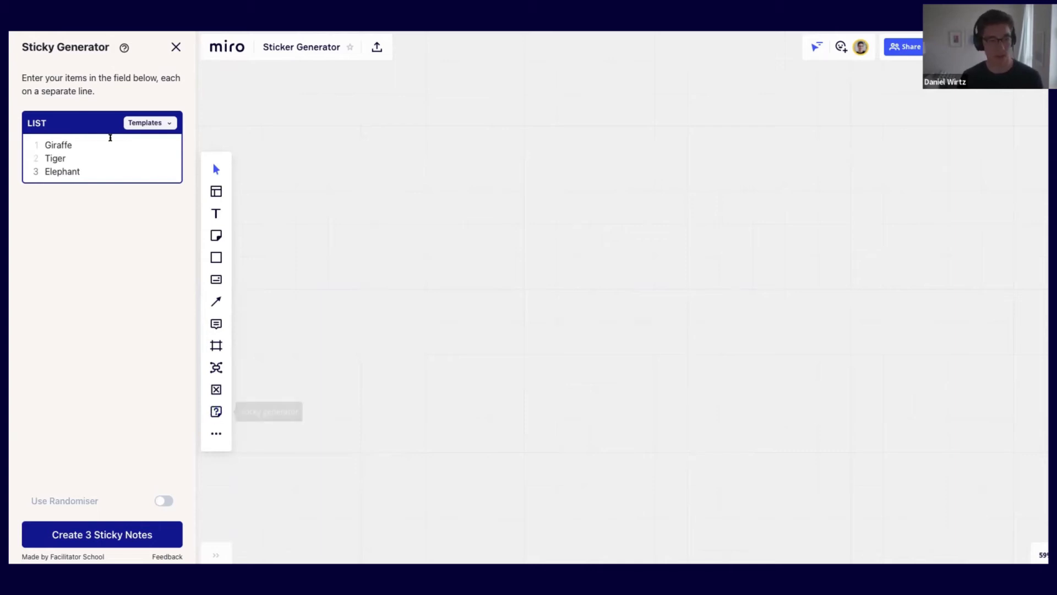
# Add Affe as the fourth item below the three animals in the list and generate four sticky notes from it.
pyautogui.moveTo(46, 144); pyautogui.dragTo(87, 171)
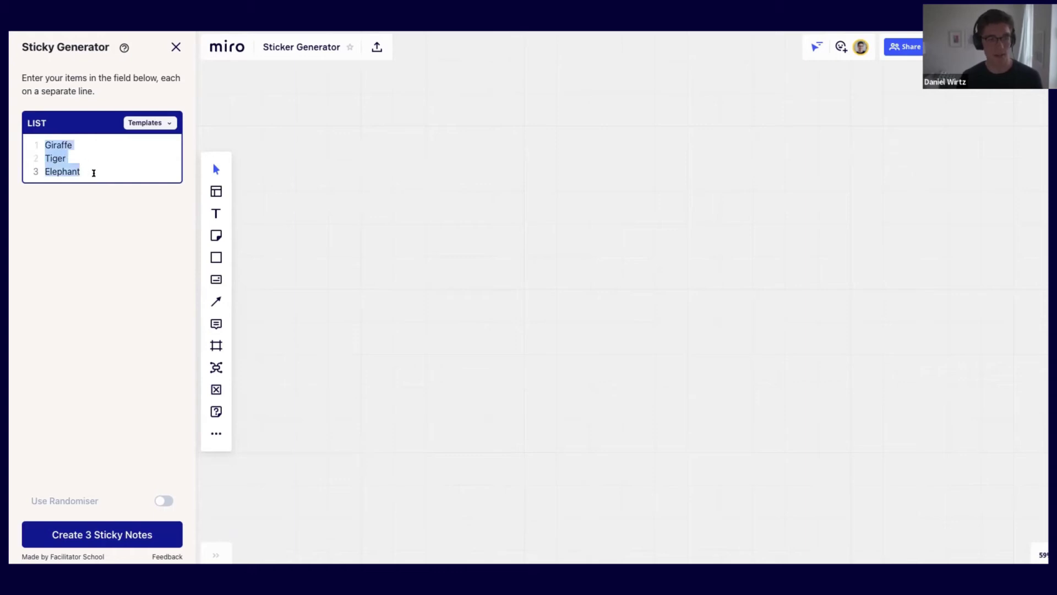
pyautogui.click(93, 172)
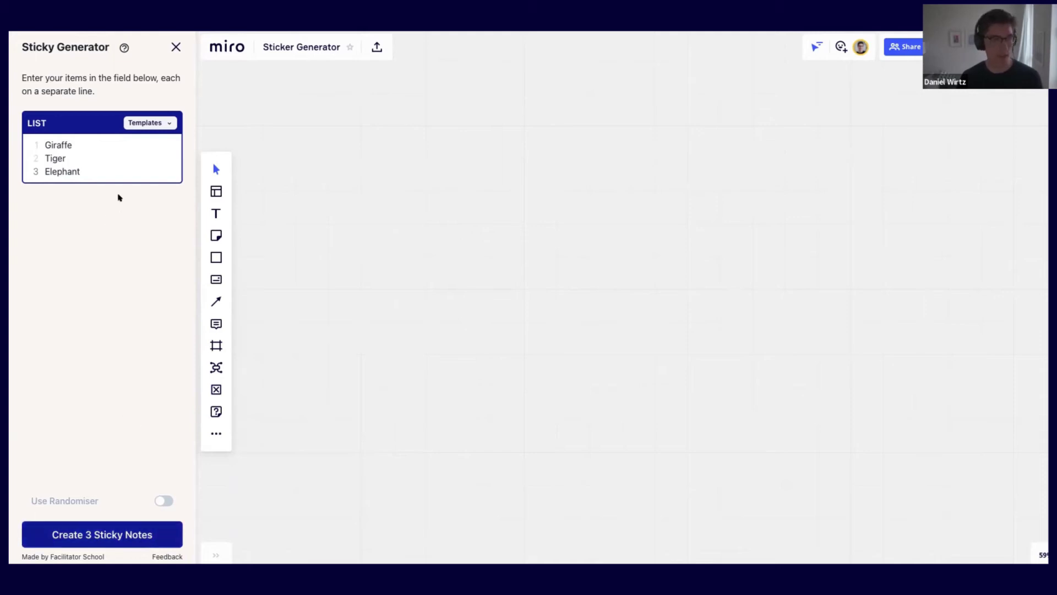
pyautogui.press('Return')
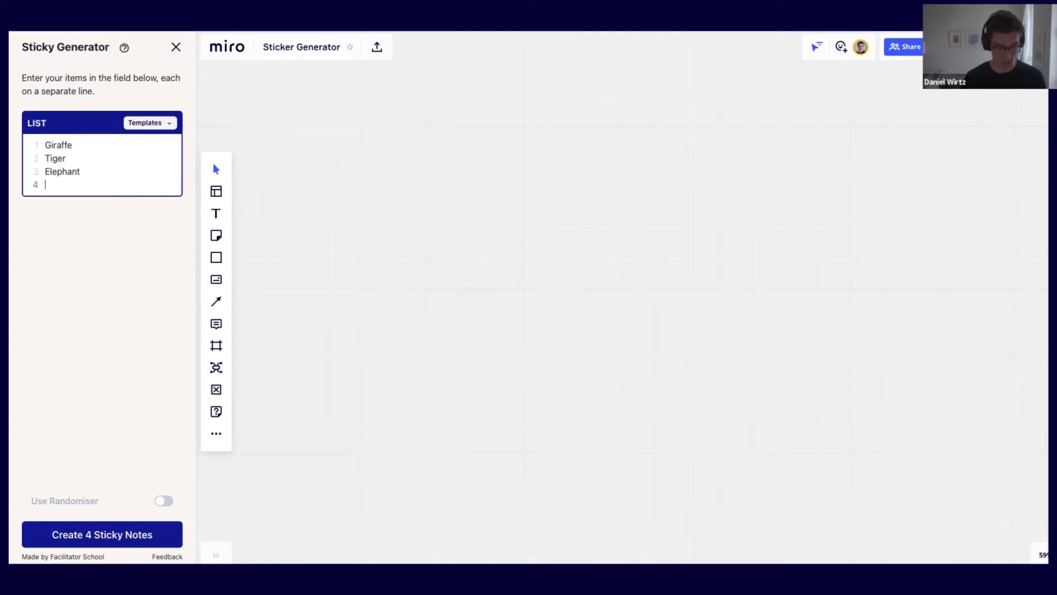
pyautogui.write('Affe')
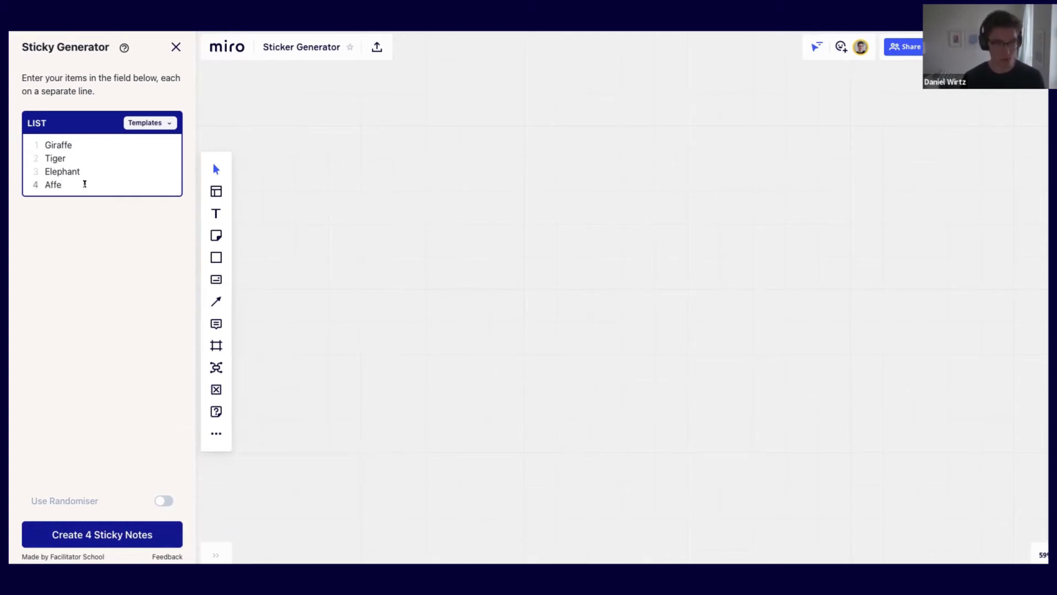
pyautogui.click(73, 534)
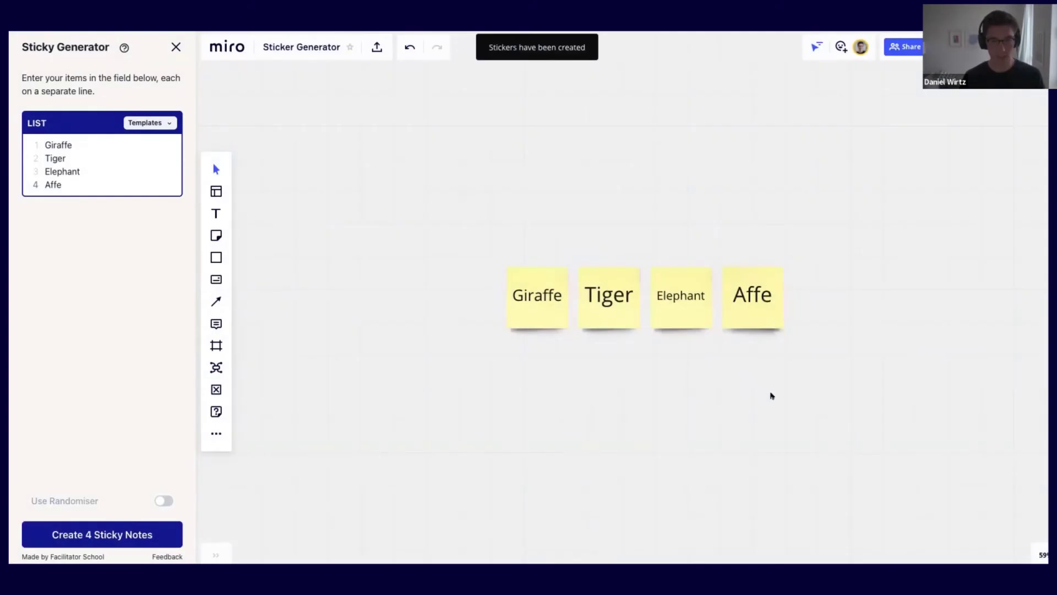
pyautogui.moveTo(736, 382); pyautogui.dragTo(652, 374)
# Replace the animal list with a list of ten first names and delete the four animal sticky notes from the board.
pyautogui.moveTo(380, 180); pyautogui.dragTo(718, 363)
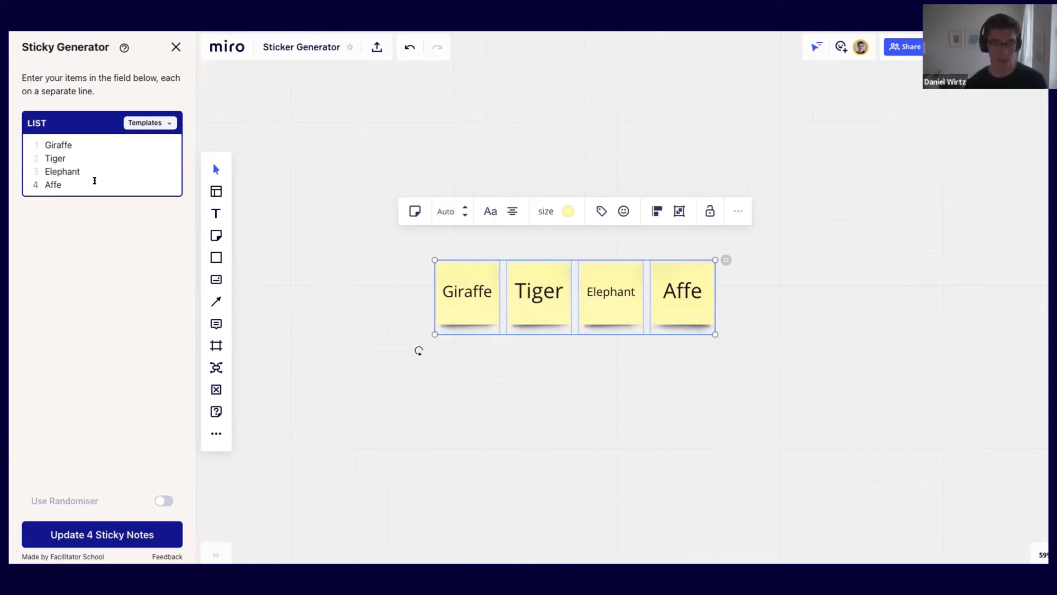
pyautogui.moveTo(92, 178); pyautogui.dragTo(37, 136)
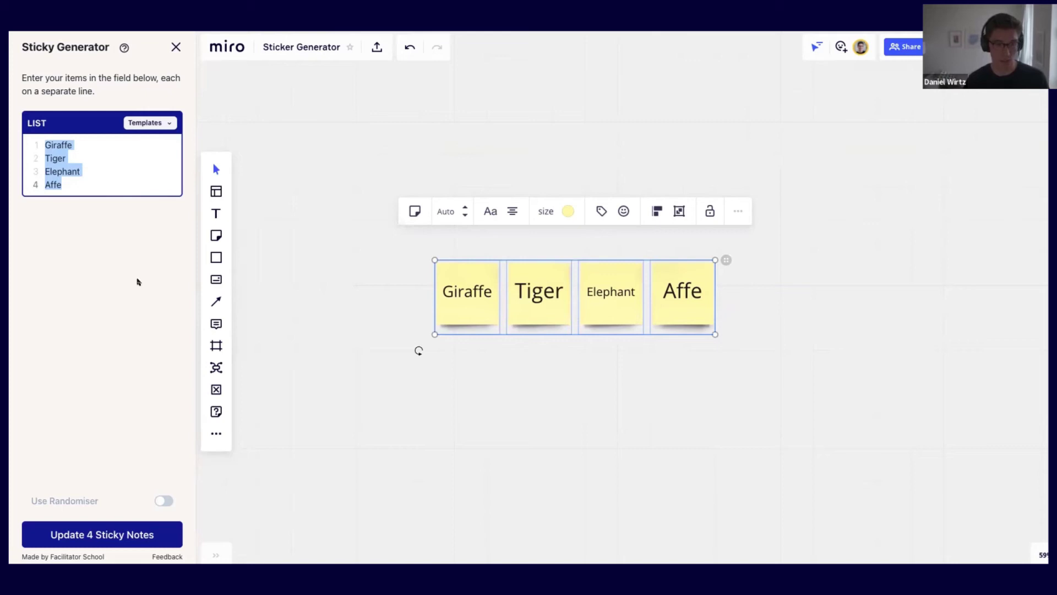
pyautogui.write('Emma Mia Hannah Emilia Sofia Lina Anna Mila Lea Ella')
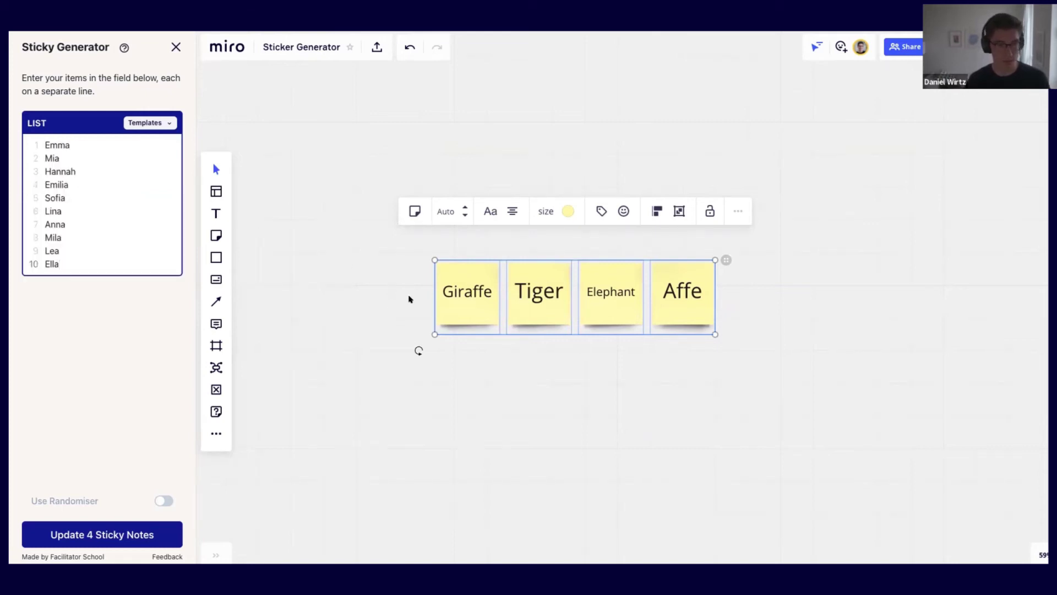
pyautogui.press('Delete')
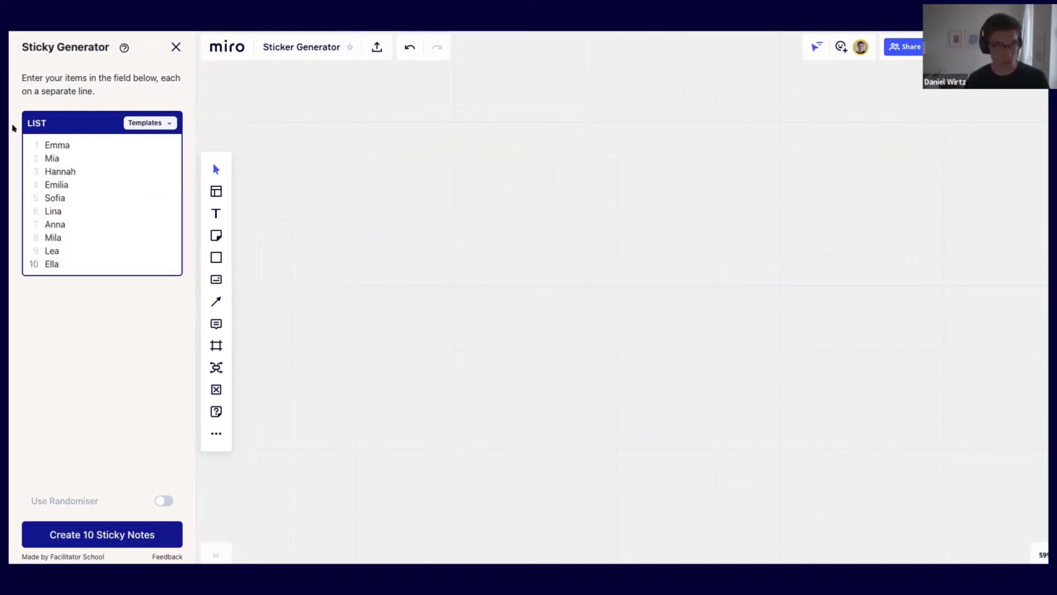
# Generate ten sticky notes from the list of first names with the randomiser off.
pyautogui.moveTo(47, 144)
pyautogui.mouseDown()
pyautogui.moveTo(90, 265)
pyautogui.moveTo(57, 209)
pyautogui.moveTo(45, 144)
pyautogui.mouseUp()
pyautogui.click(99, 294)
pyautogui.click(94, 302)
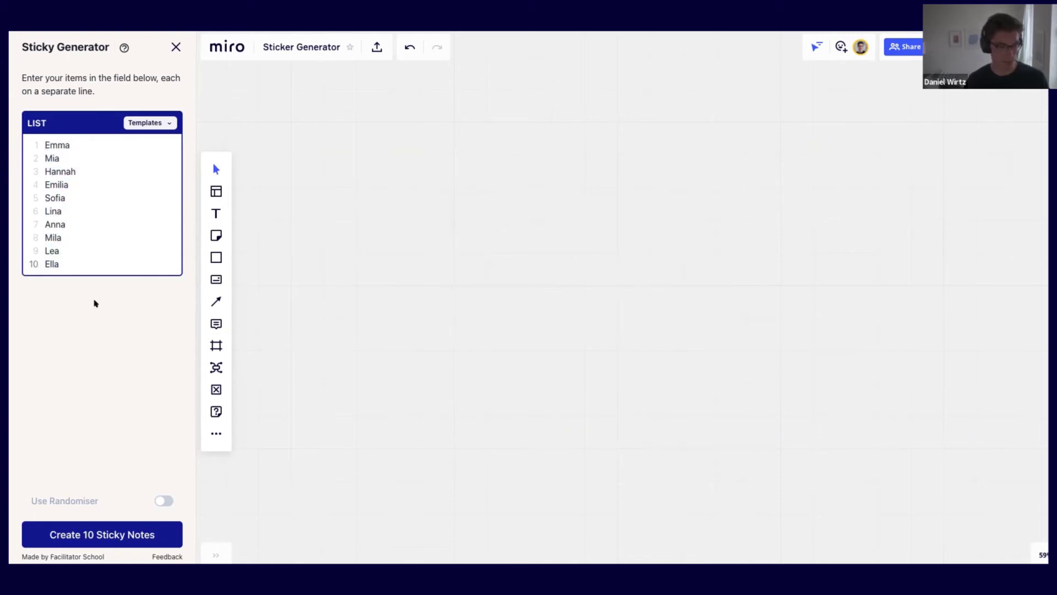
pyautogui.click(122, 535)
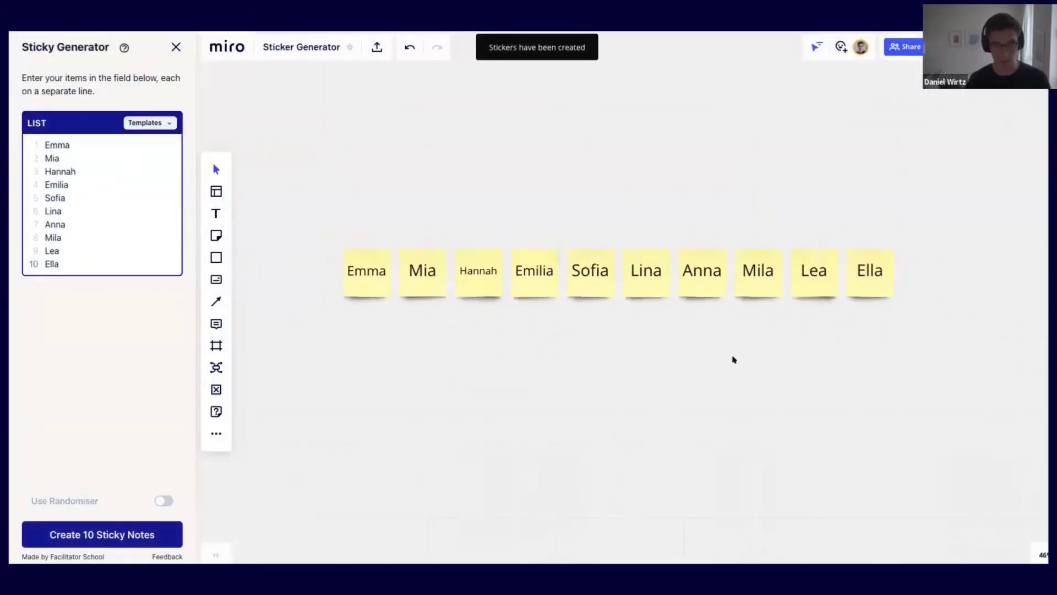
# Rearrange the ten sticky notes into two rows of five and move the lower row down to separate the two groups.
pyautogui.moveTo(949, 382); pyautogui.dragTo(348, 223)
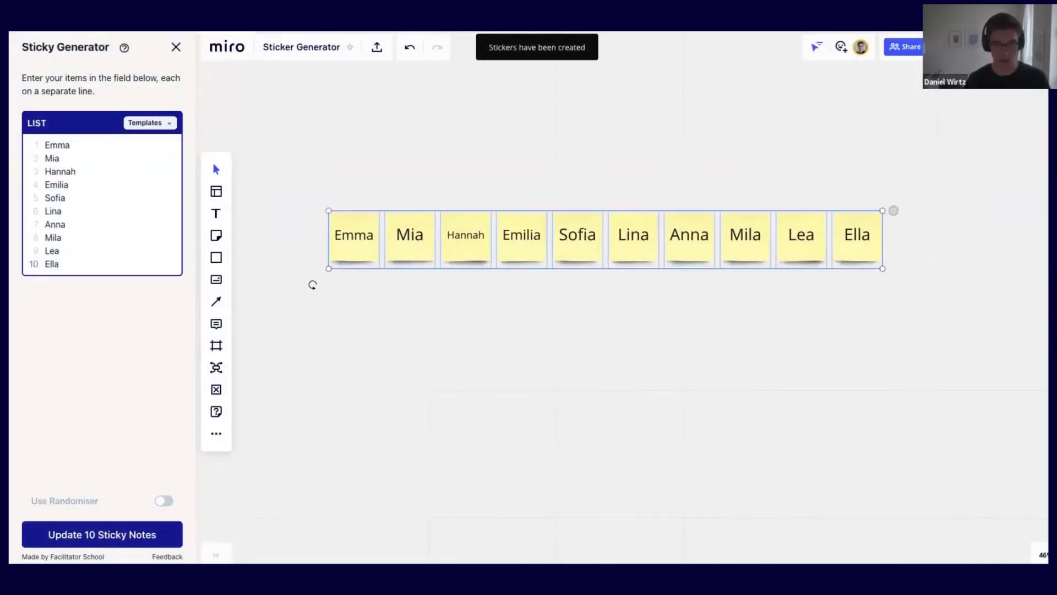
pyautogui.moveTo(892, 210); pyautogui.dragTo(610, 215)
pyautogui.click(491, 312)
pyautogui.moveTo(641, 348); pyautogui.dragTo(297, 264)
pyautogui.moveTo(374, 297); pyautogui.dragTo(370, 321)
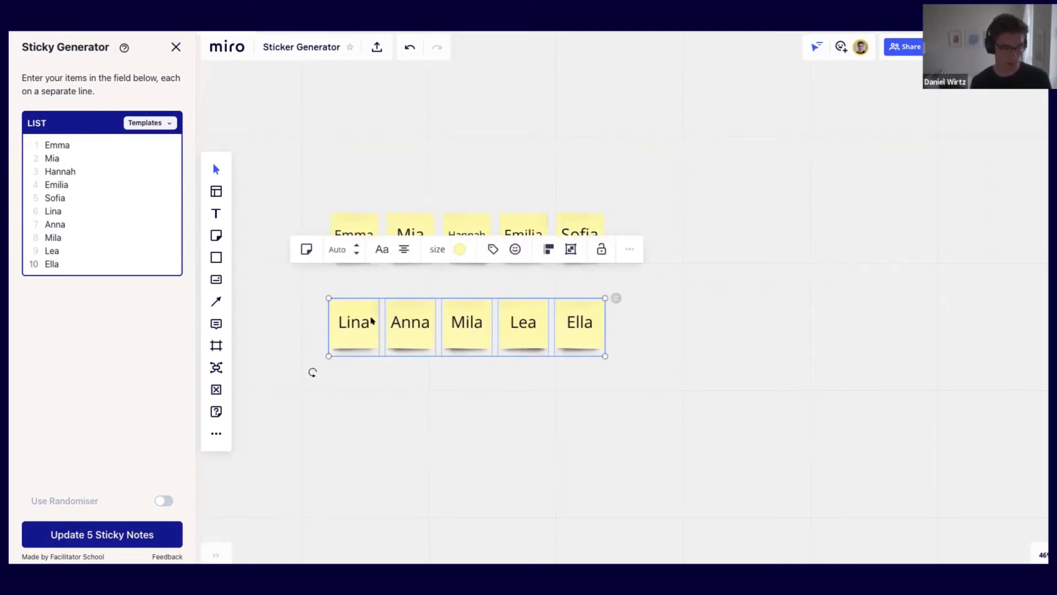
pyautogui.click(277, 299)
pyautogui.moveTo(299, 191); pyautogui.dragTo(628, 370)
pyautogui.click(234, 456)
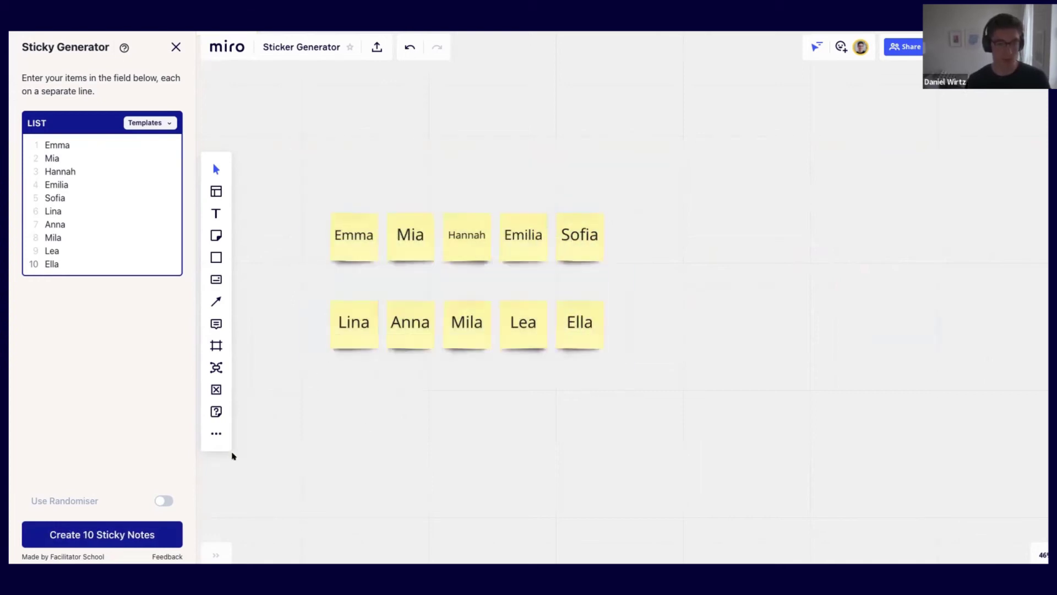
# Delete both rows of name sticky notes from the board.
pyautogui.moveTo(80, 257); pyautogui.dragTo(34, 129)
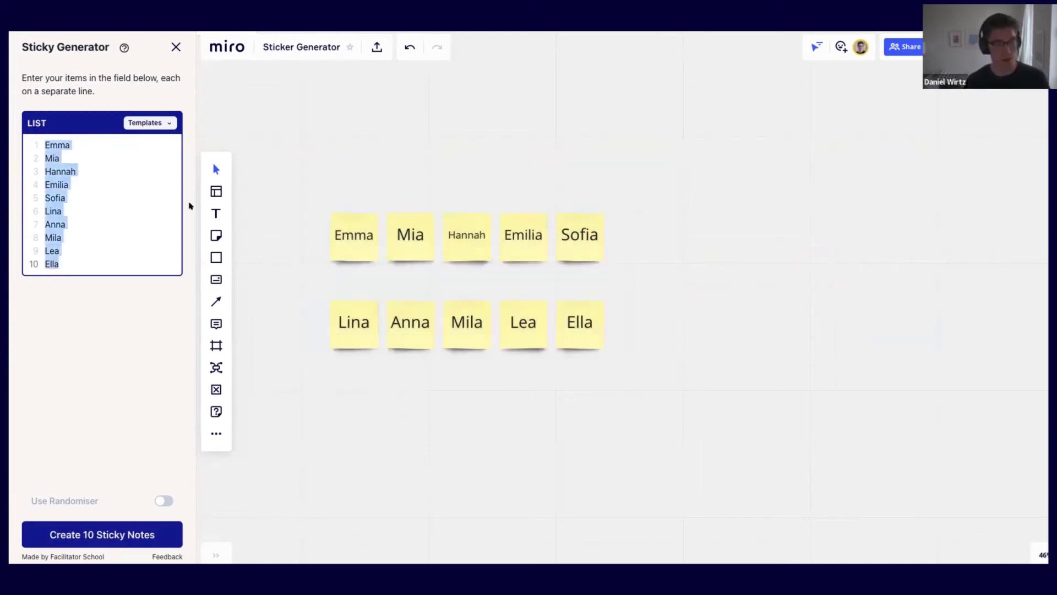
pyautogui.moveTo(745, 417); pyautogui.dragTo(285, 177)
pyautogui.press('Delete')
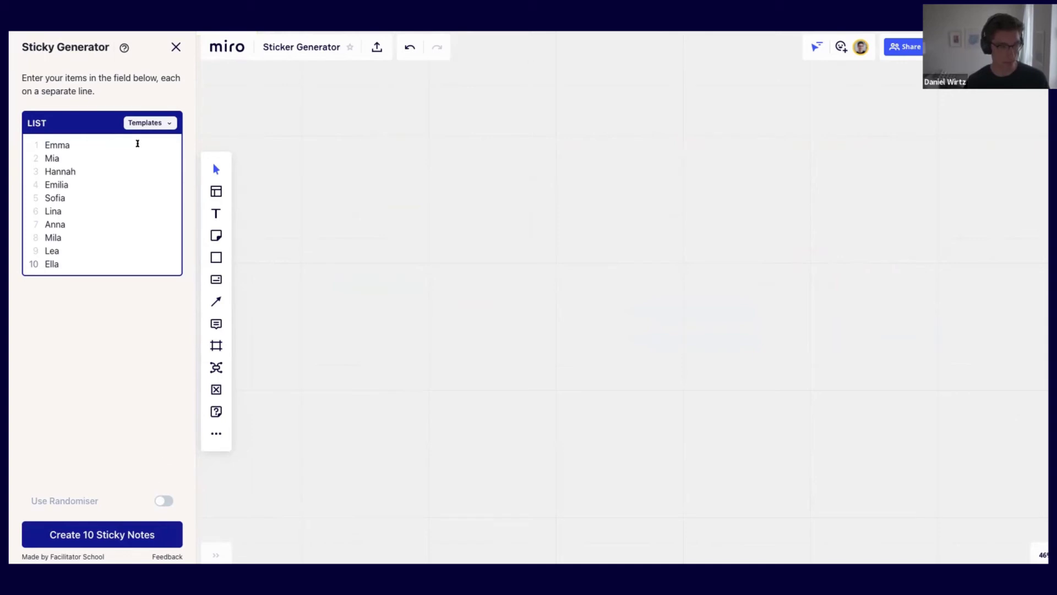
# Enable the randomiser, set the number of random sticky notes to 10 and generate the notes.
pyautogui.moveTo(99, 224); pyautogui.dragTo(100, 260)
pyautogui.click(164, 500)
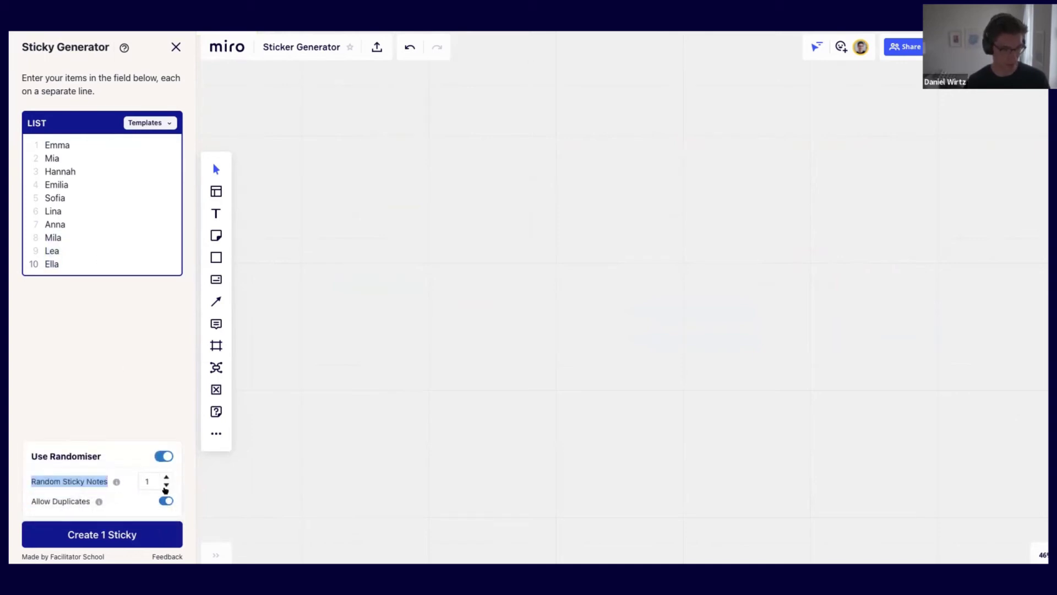
pyautogui.click(147, 481)
pyautogui.press('BackSpace')
pyautogui.write('10')
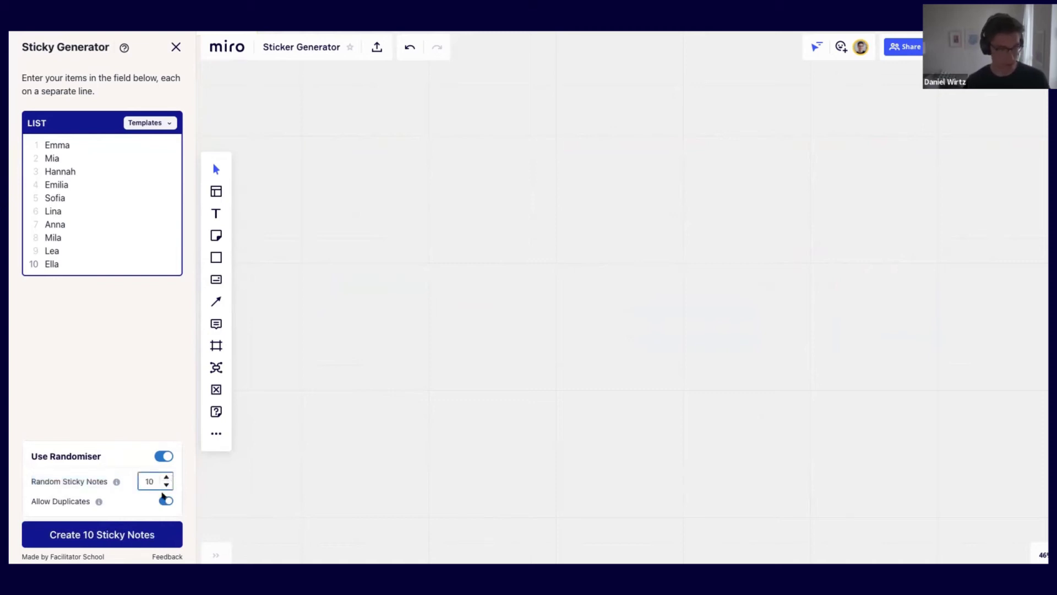
pyautogui.click(127, 533)
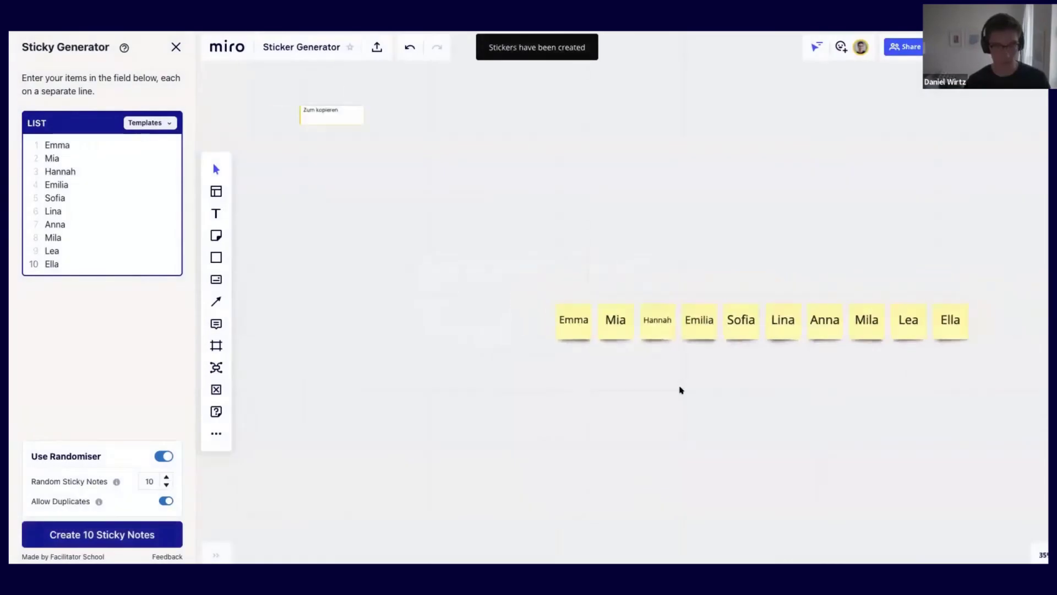
# Delete the generated row of notes, disallow duplicates and generate ten random sticky notes again.
pyautogui.moveTo(291, 237); pyautogui.dragTo(744, 378)
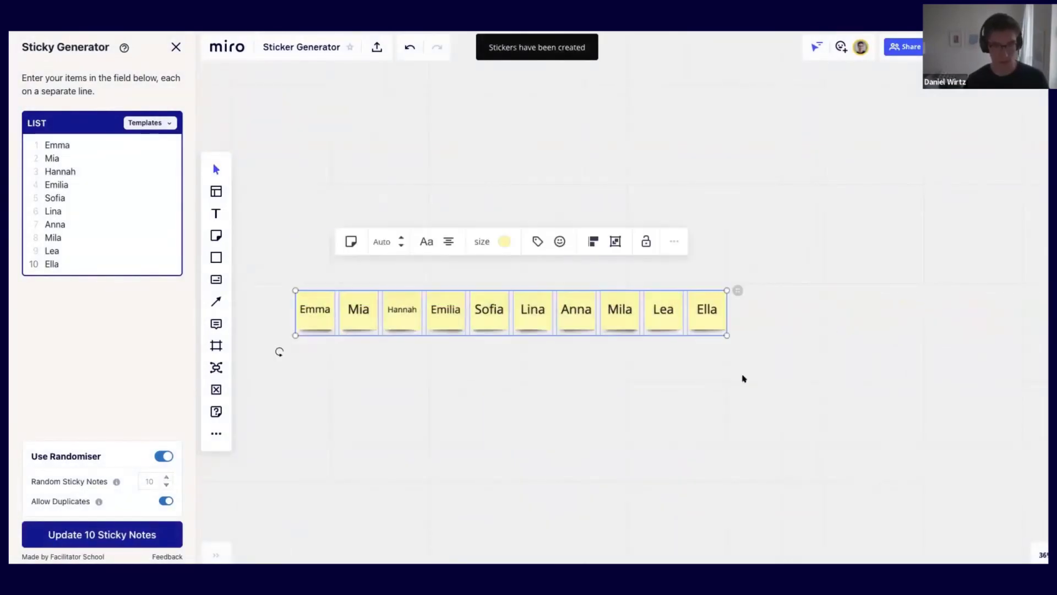
pyautogui.press('Delete')
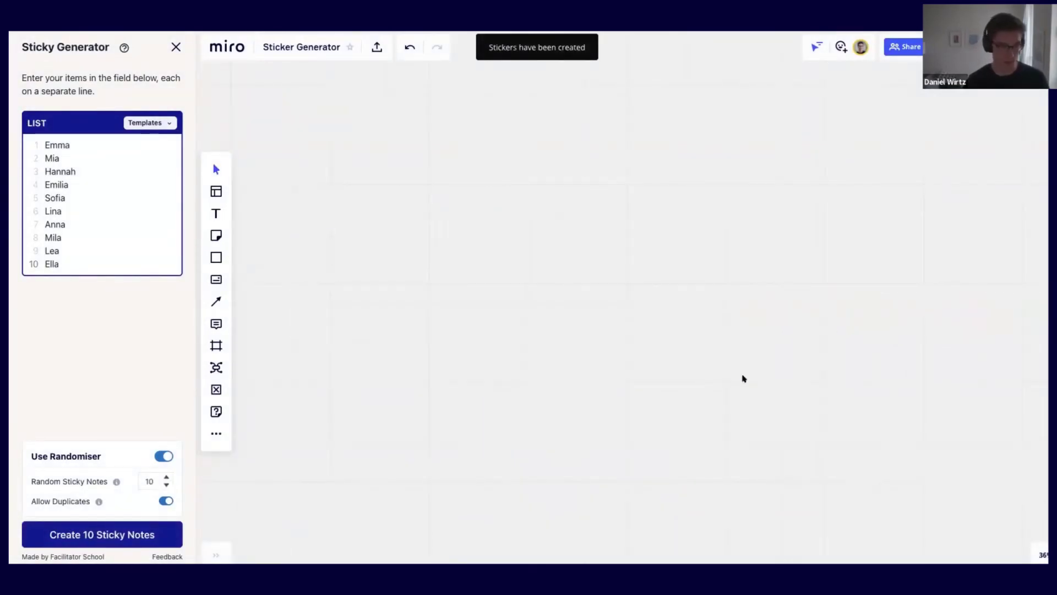
pyautogui.click(165, 500)
pyautogui.click(127, 534)
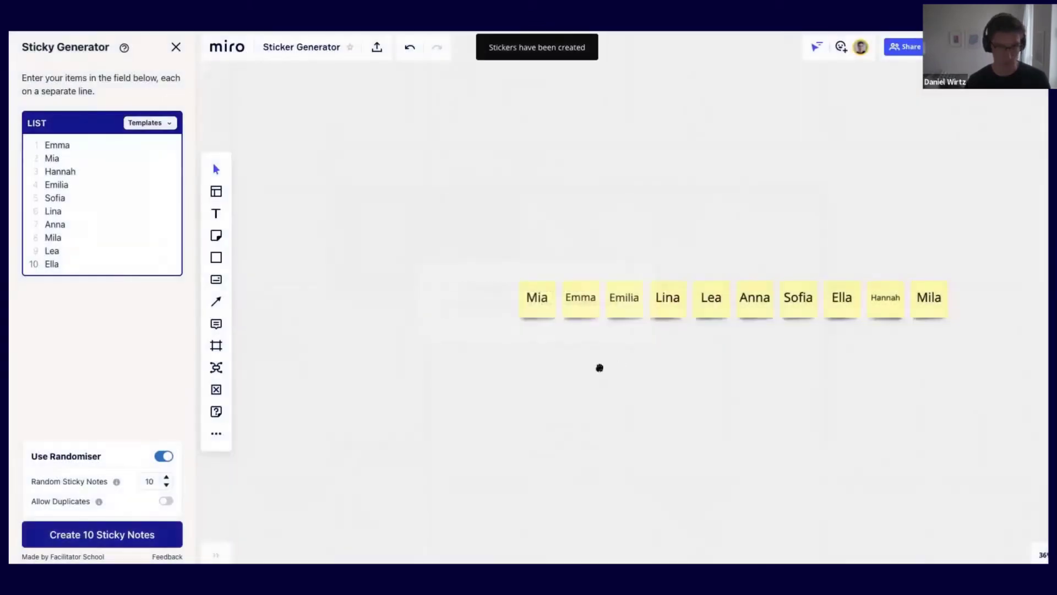
# Clear the ten random notes off the board and generate a fresh random set from the same list.
pyautogui.click(419, 286)
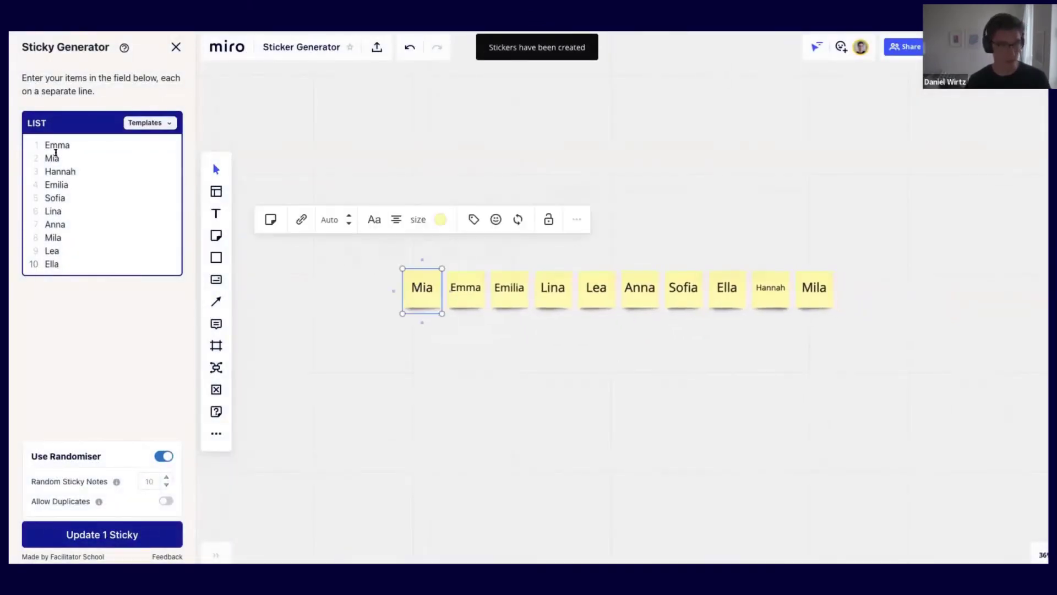
pyautogui.moveTo(354, 243); pyautogui.dragTo(936, 385)
pyautogui.press('Delete')
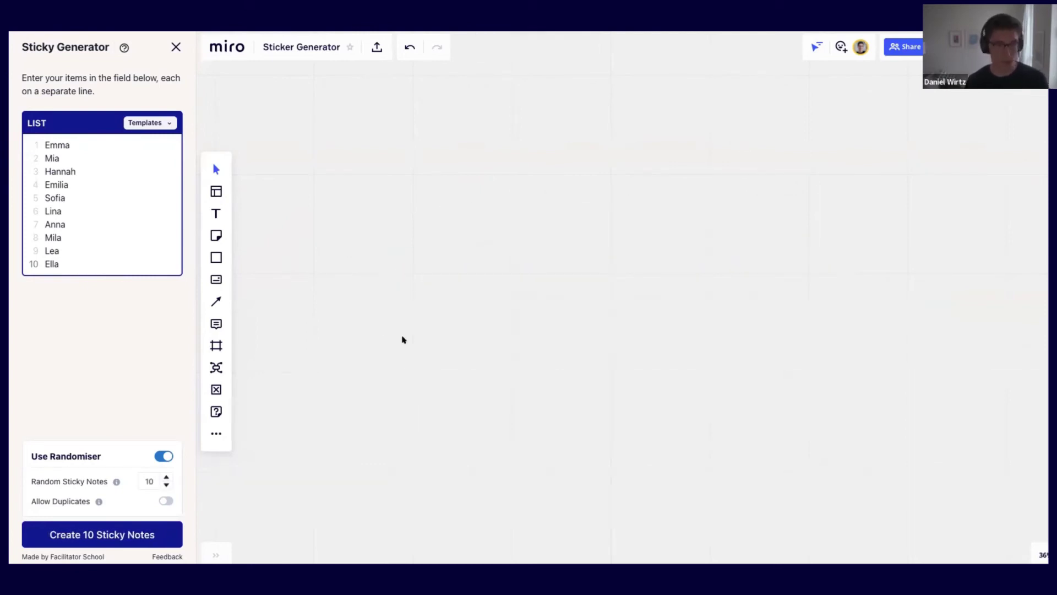
pyautogui.moveTo(86, 259); pyautogui.dragTo(22, 144)
pyautogui.click(133, 528)
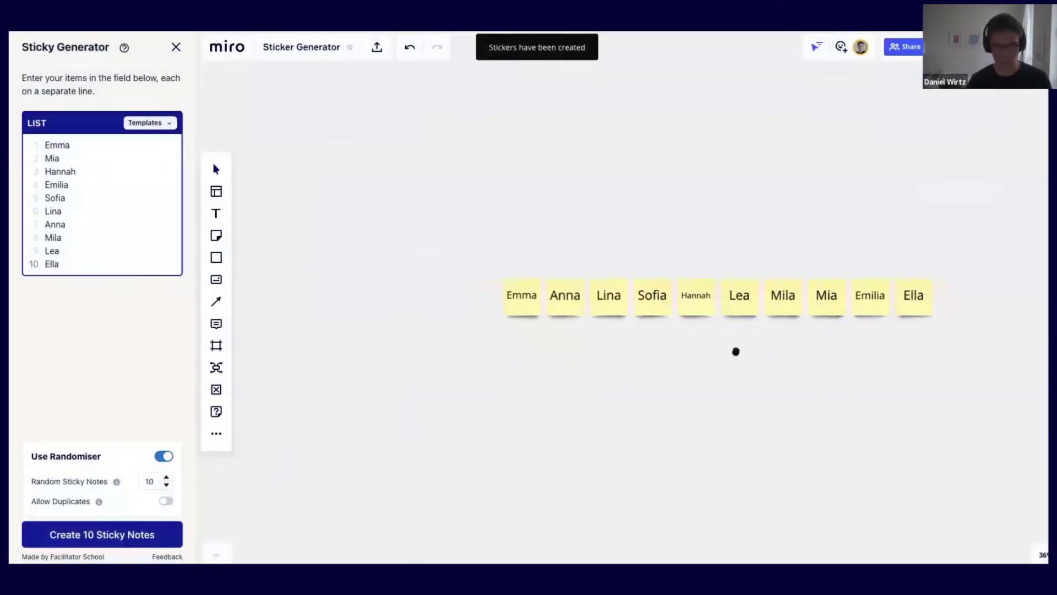
# Rearrange the random sticky notes into two rows of five and move the lower row down to leave a wide gap.
pyautogui.moveTo(333, 240); pyautogui.dragTo(805, 347)
pyautogui.moveTo(808, 272); pyautogui.dragTo(600, 271)
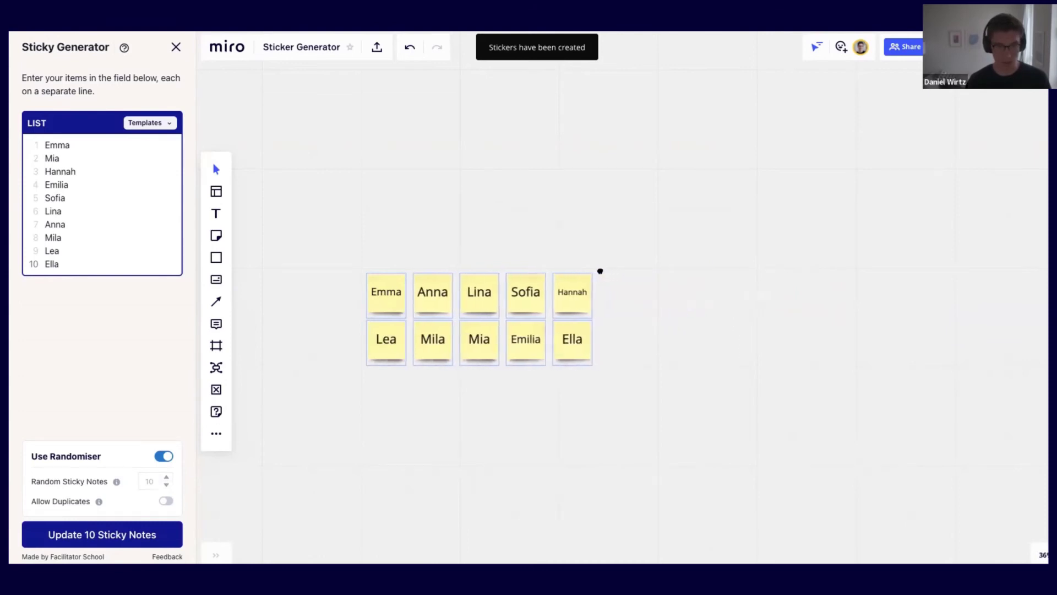
pyautogui.click(609, 396)
pyautogui.moveTo(623, 401); pyautogui.dragTo(333, 308)
pyautogui.moveTo(401, 345); pyautogui.dragTo(399, 401)
pyautogui.scroll(3, 512, 434)
pyautogui.scroll(3, 471, 428)
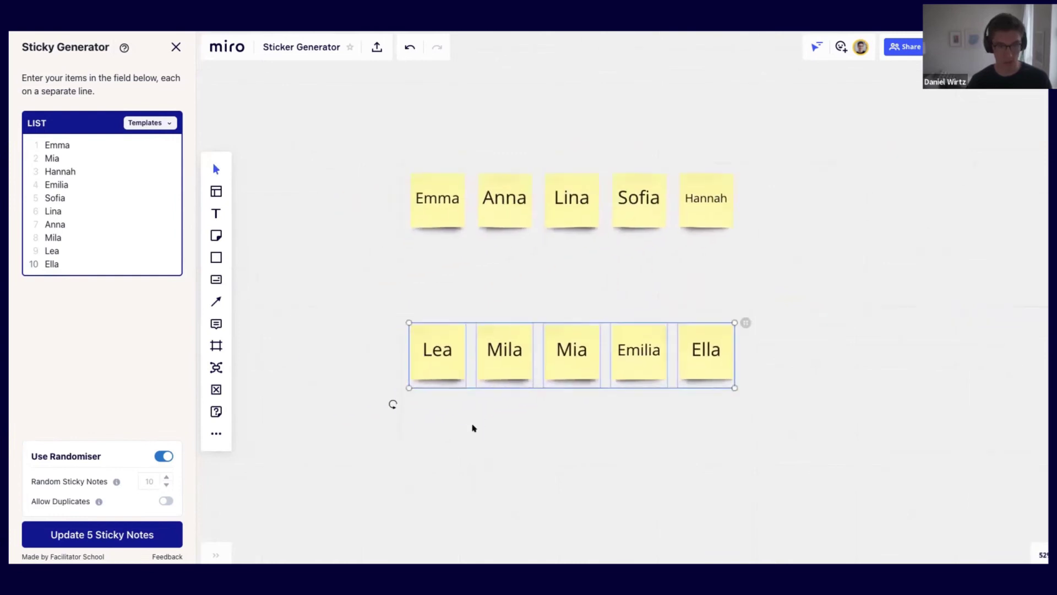
# Change the colour of all ten sticky notes to green.
pyautogui.moveTo(899, 444); pyautogui.dragTo(356, 111)
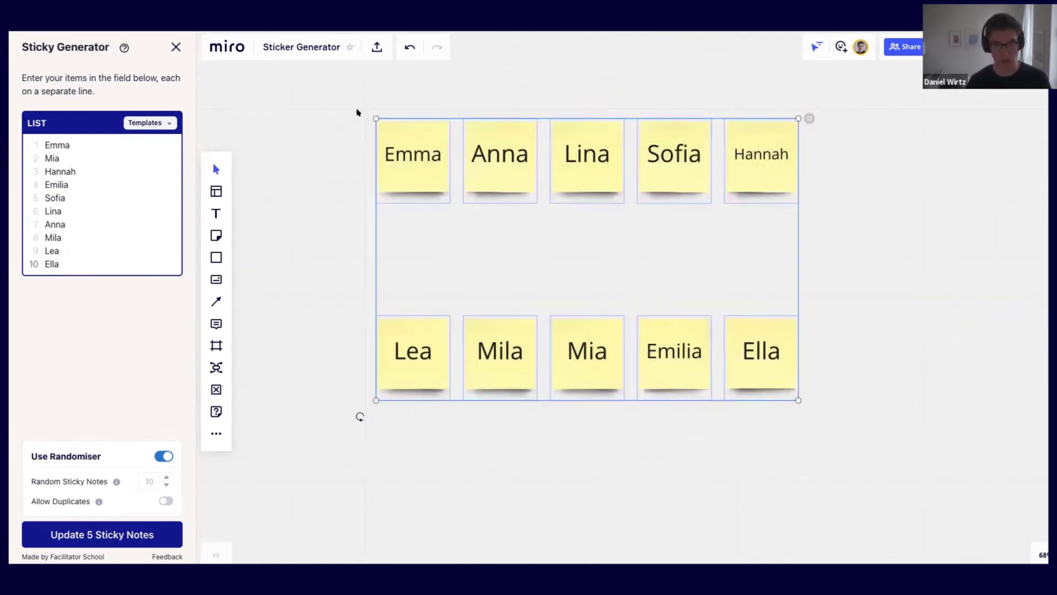
pyautogui.click(578, 447)
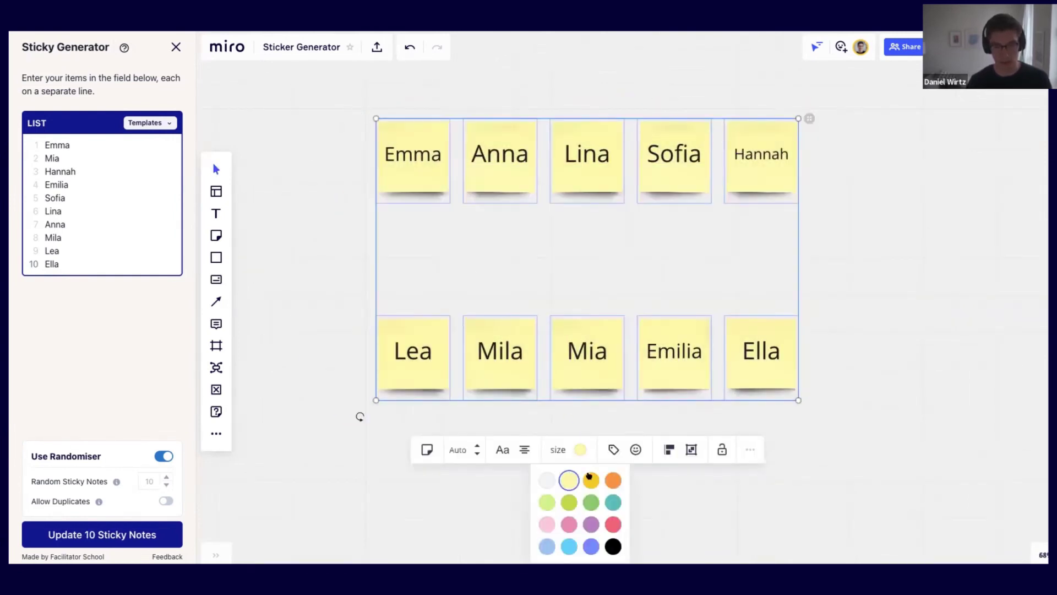
pyautogui.click(351, 423)
# Duplicate both rows of green sticky notes, placing each copied row directly below its original.
pyautogui.moveTo(807, 455); pyautogui.dragTo(408, 226)
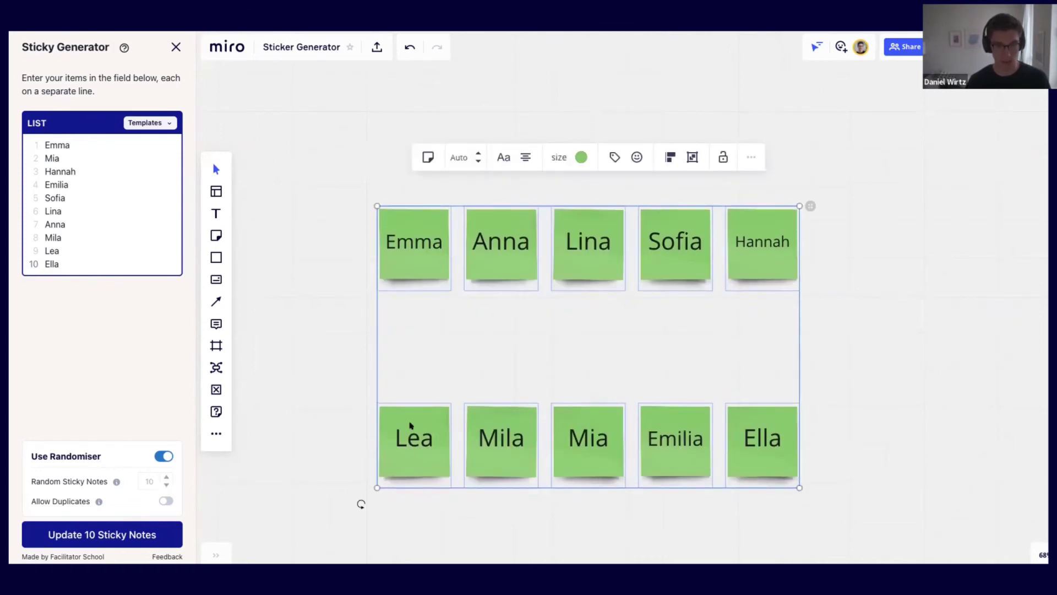
pyautogui.moveTo(411, 425); pyautogui.dragTo(409, 522)
pyautogui.scroll(-3, 383, 502)
pyautogui.click(339, 295)
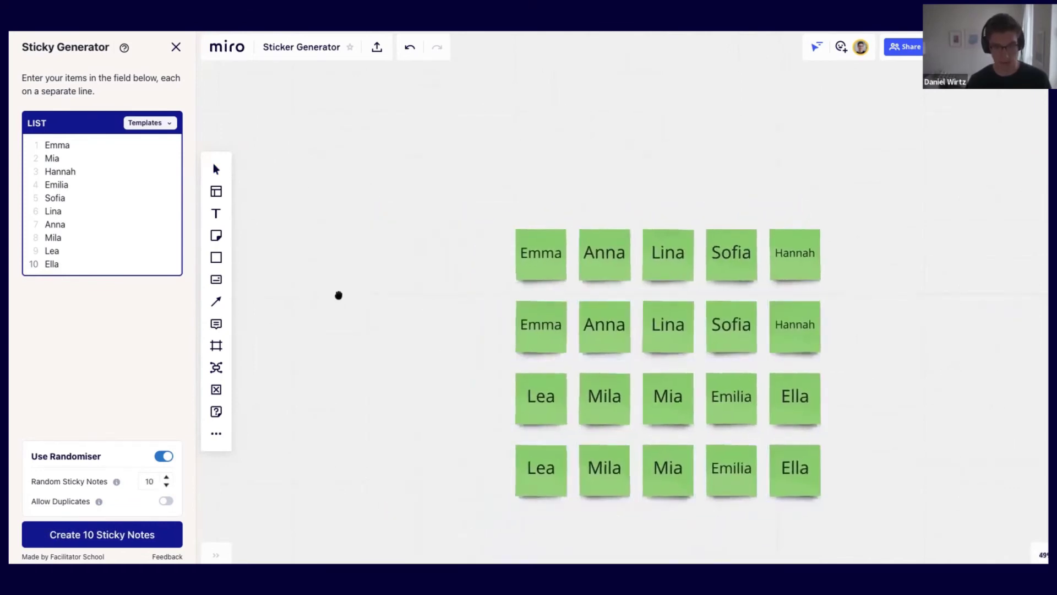
# Recolour the second and fourth rows of sticky notes light yellow.
pyautogui.hscroll(5, 338, 295)
pyautogui.scroll(-3, 339, 295)
pyautogui.moveTo(350, 232); pyautogui.dragTo(683, 294)
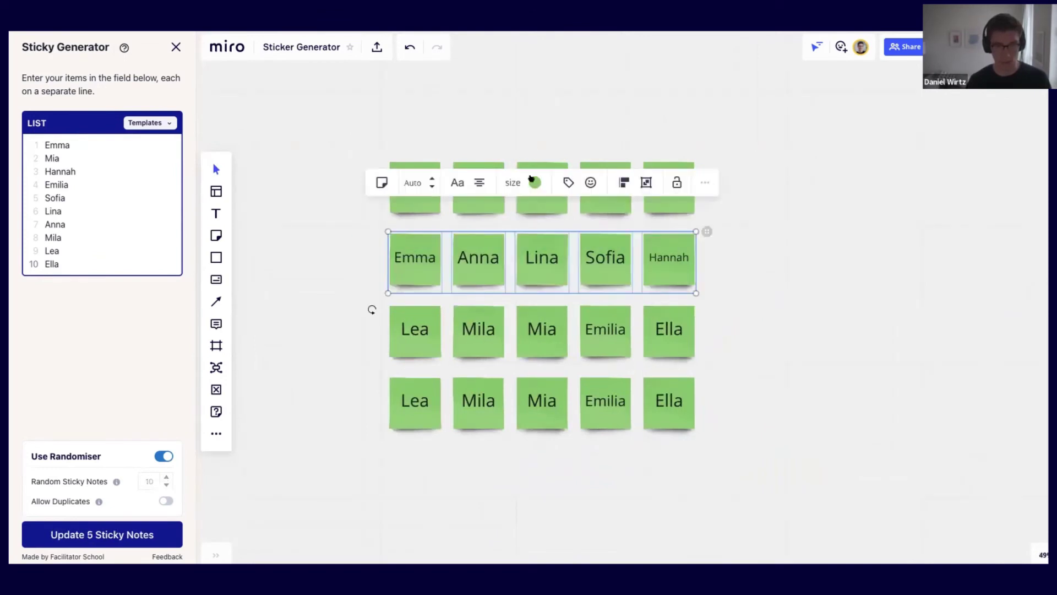
pyautogui.click(530, 179)
pyautogui.click(526, 213)
pyautogui.moveTo(337, 361); pyautogui.dragTo(673, 462)
pyautogui.click(533, 182)
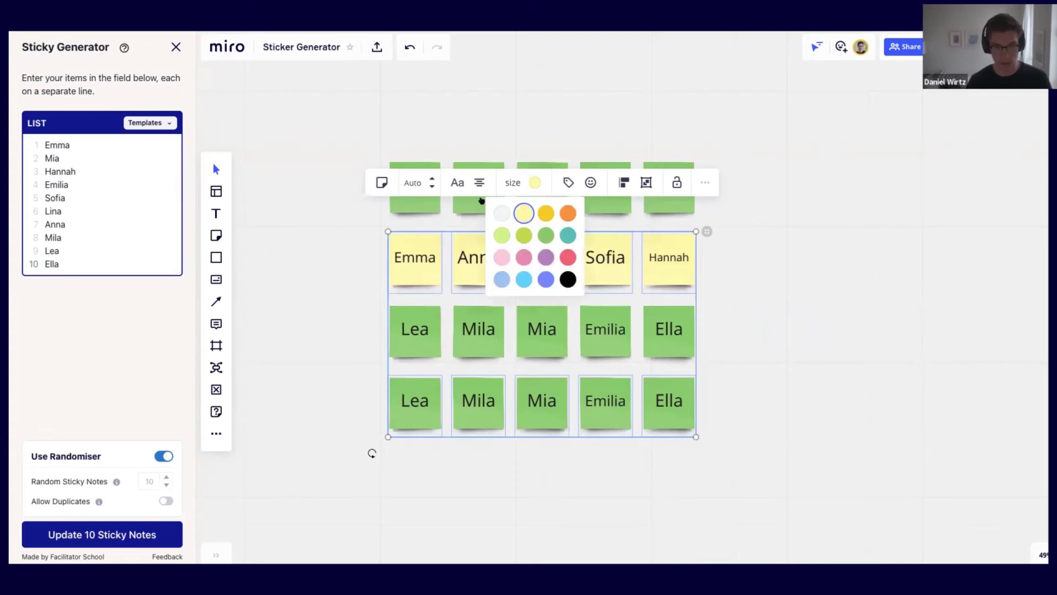
pyautogui.click(522, 214)
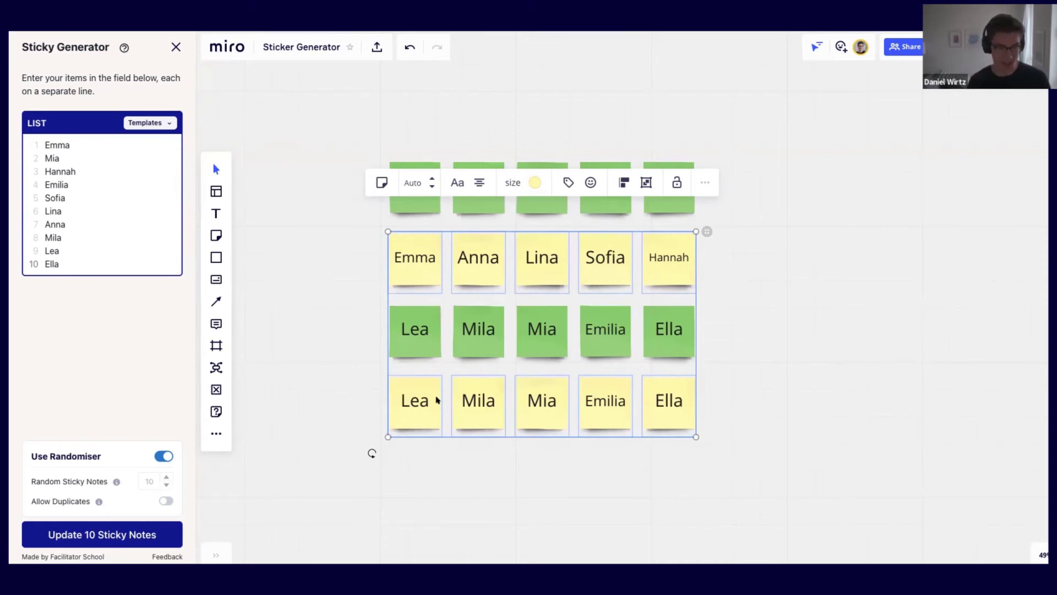
# Clear all names from the list and update the ten yellow sticky notes so that they are blank.
pyautogui.hotkey('ctrl', 'a')
pyautogui.press('BackSpace')
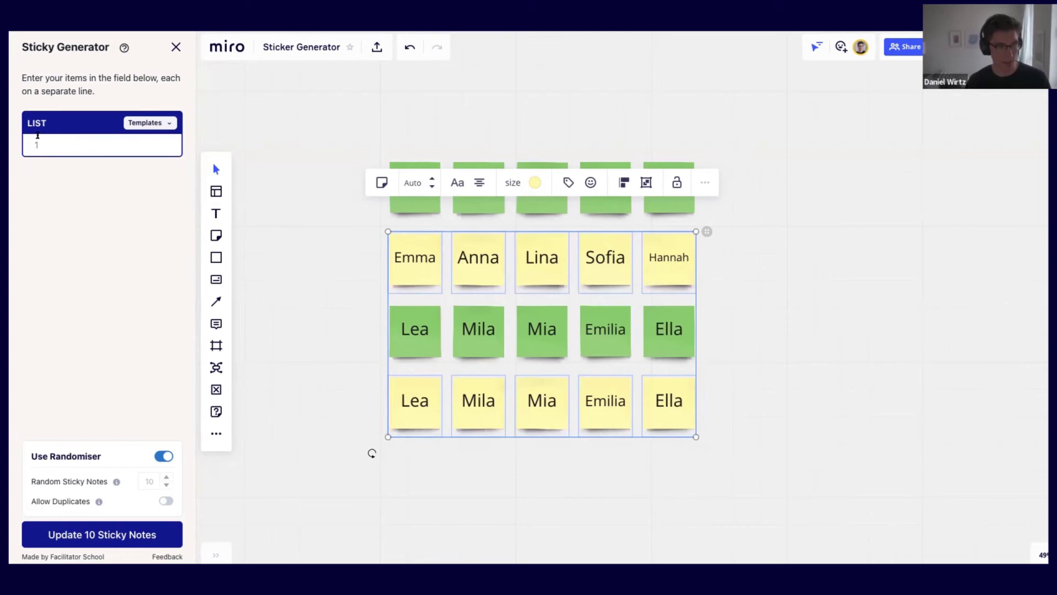
pyautogui.click(104, 530)
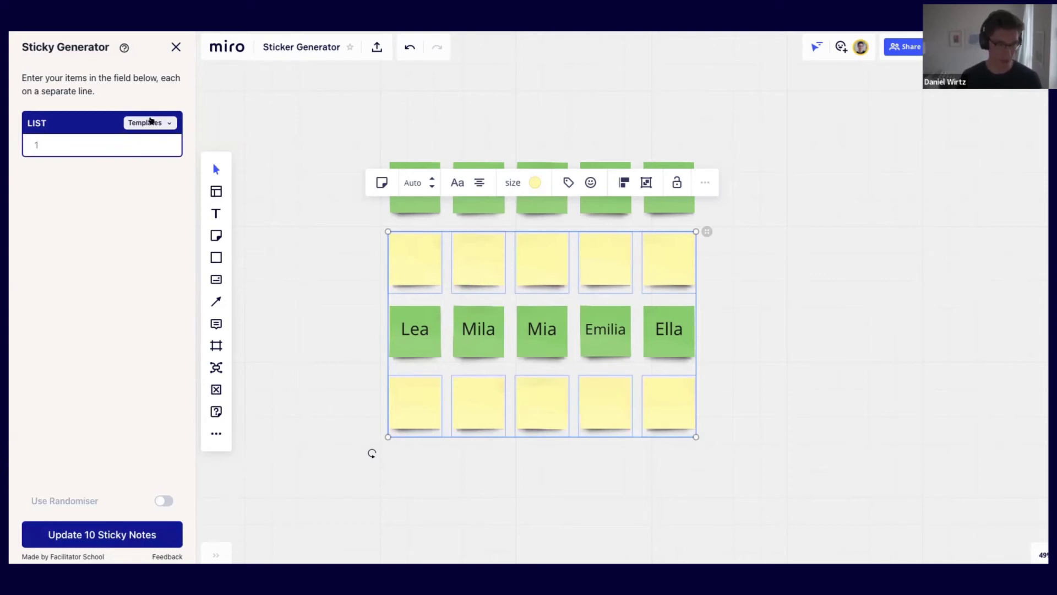
# Load the "Would you rather?" icebreaker template into the list, look through its questions and clear them again.
pyautogui.click(150, 121)
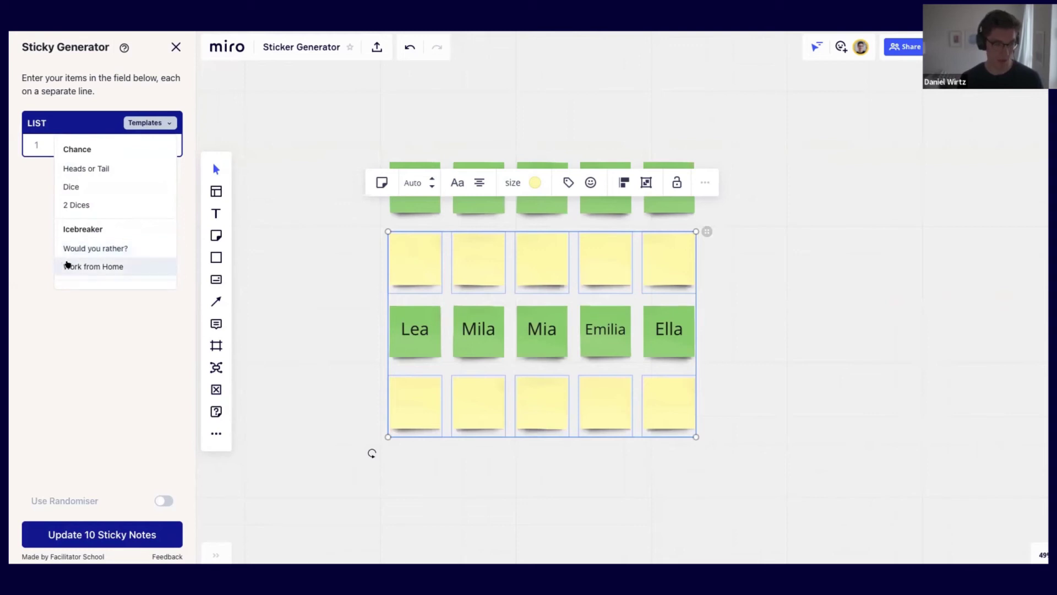
pyautogui.click(80, 248)
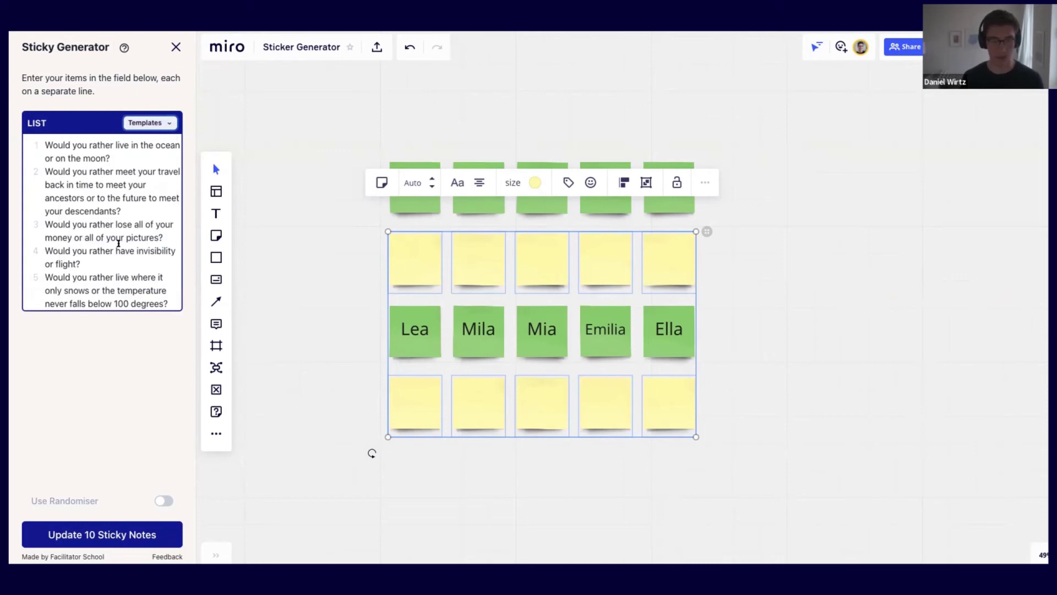
pyautogui.scroll(-5, 77, 268)
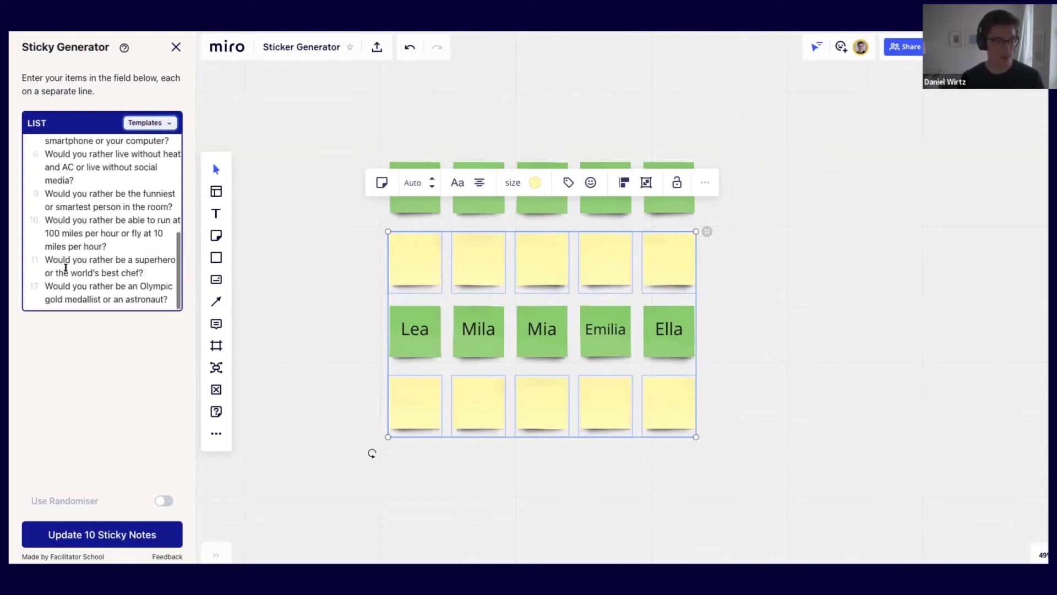
pyautogui.click(126, 286)
pyautogui.hotkey('ctrl', 'a')
pyautogui.press('BackSpace')
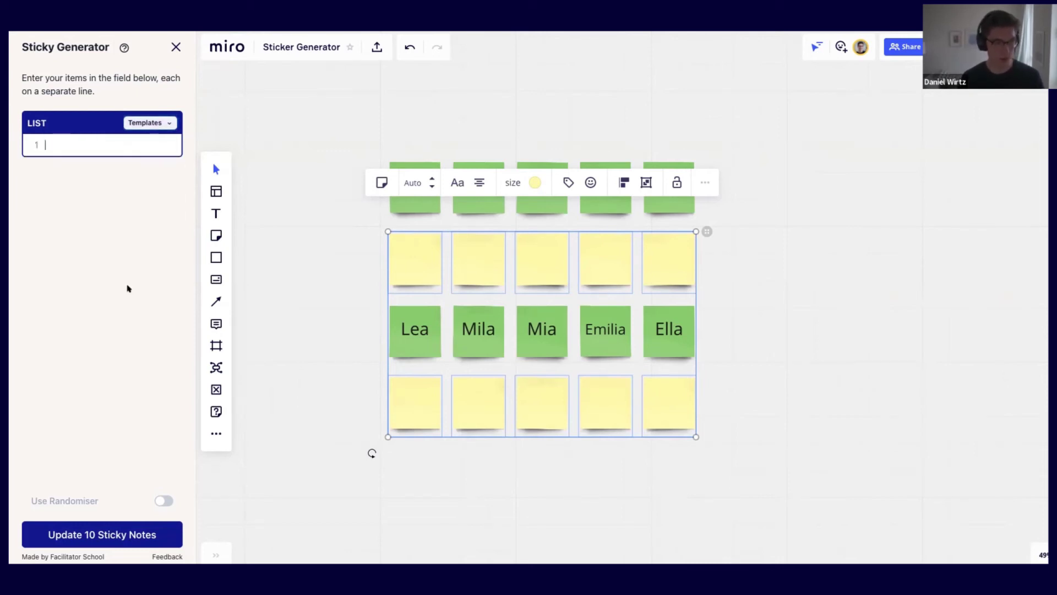
# Load the Work from Home icebreaker template and add the question "Was war dein Lieblingstier als du klein?" at the end of the list.
pyautogui.click(137, 122)
pyautogui.click(104, 252)
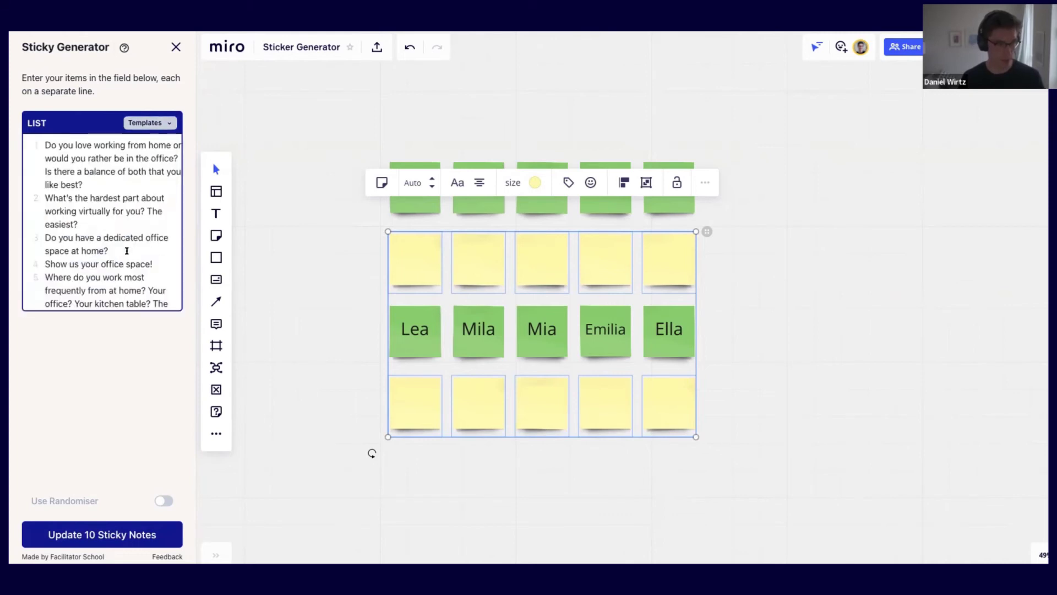
pyautogui.scroll(-10, 123, 258)
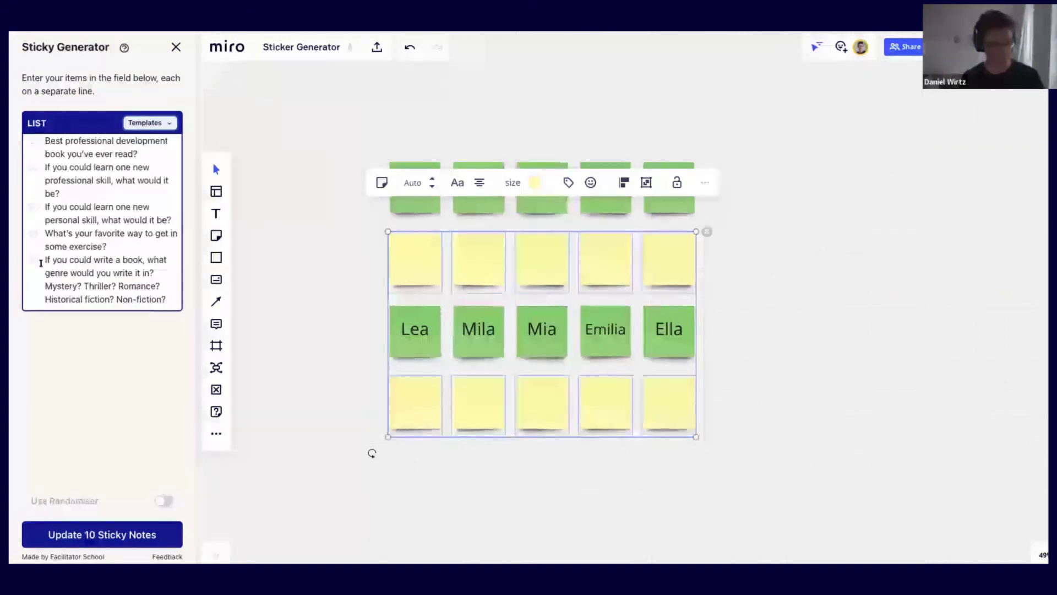
pyautogui.click(163, 297)
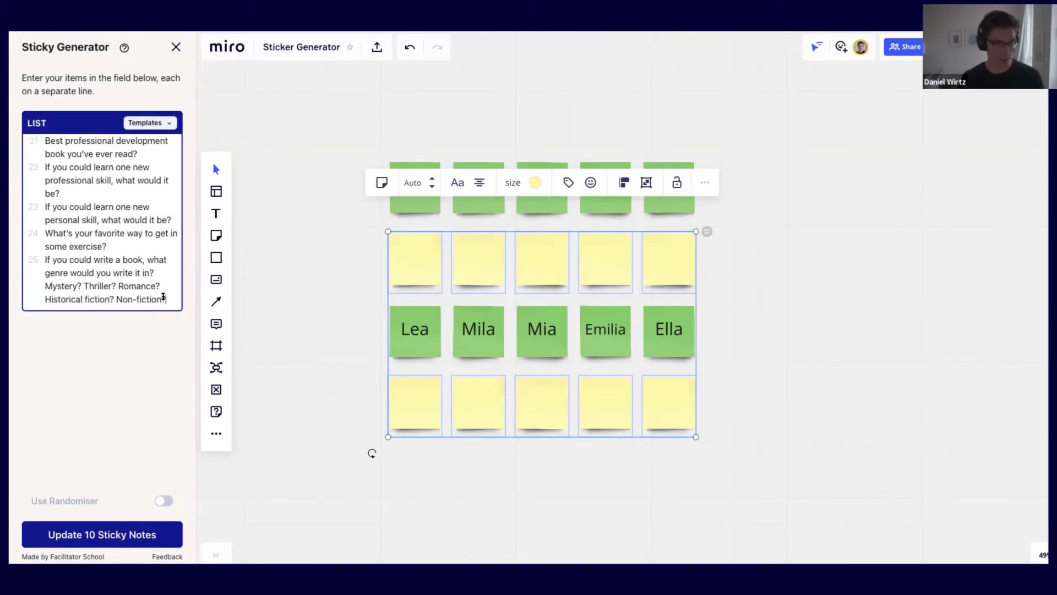
pyautogui.press('Return')
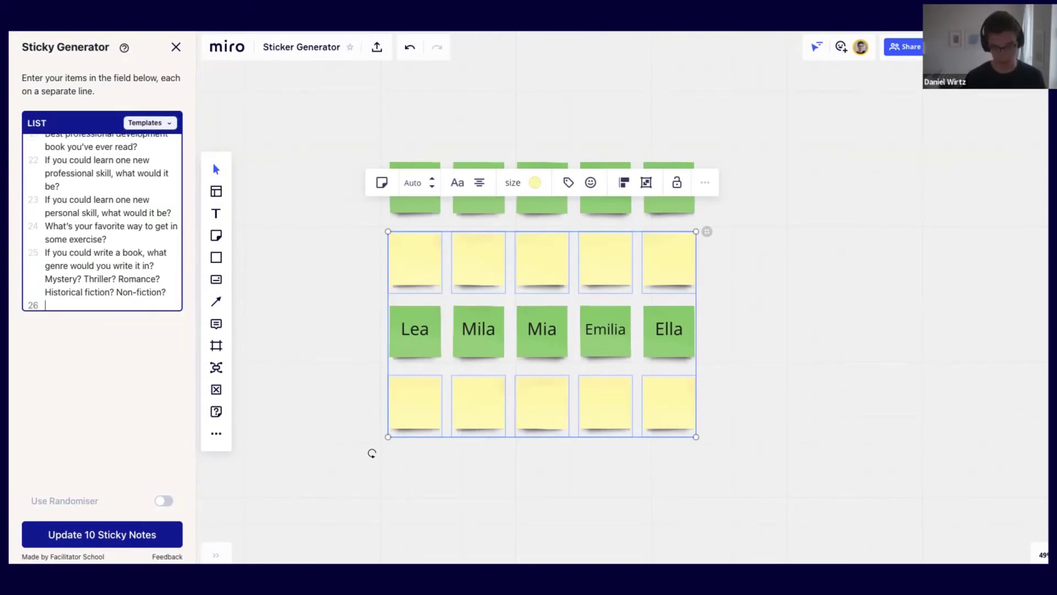
pyautogui.write('Was war dein Lieblingstier als')
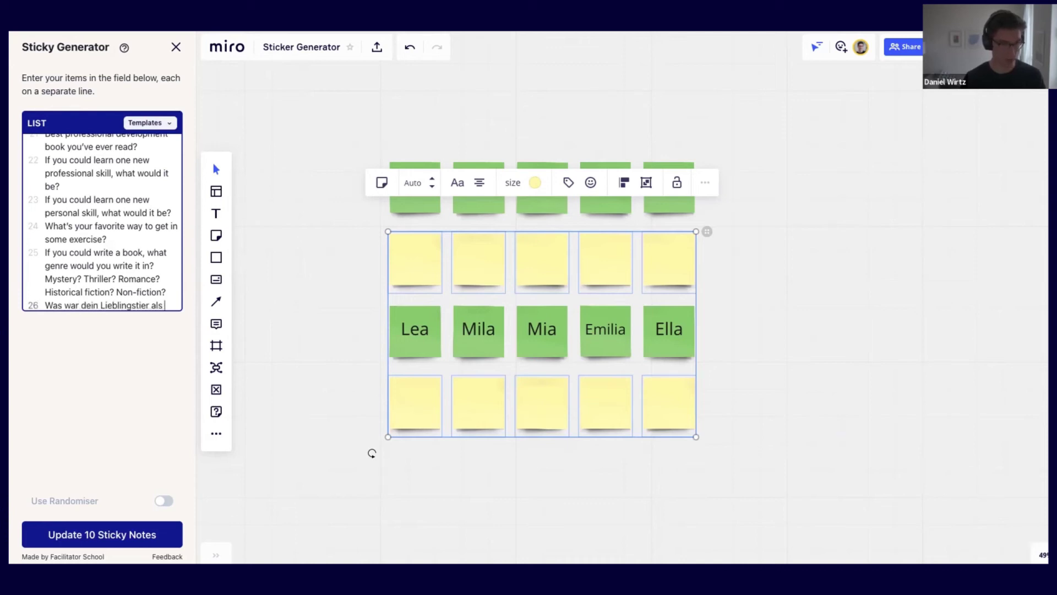
pyautogui.write(' du klein?')
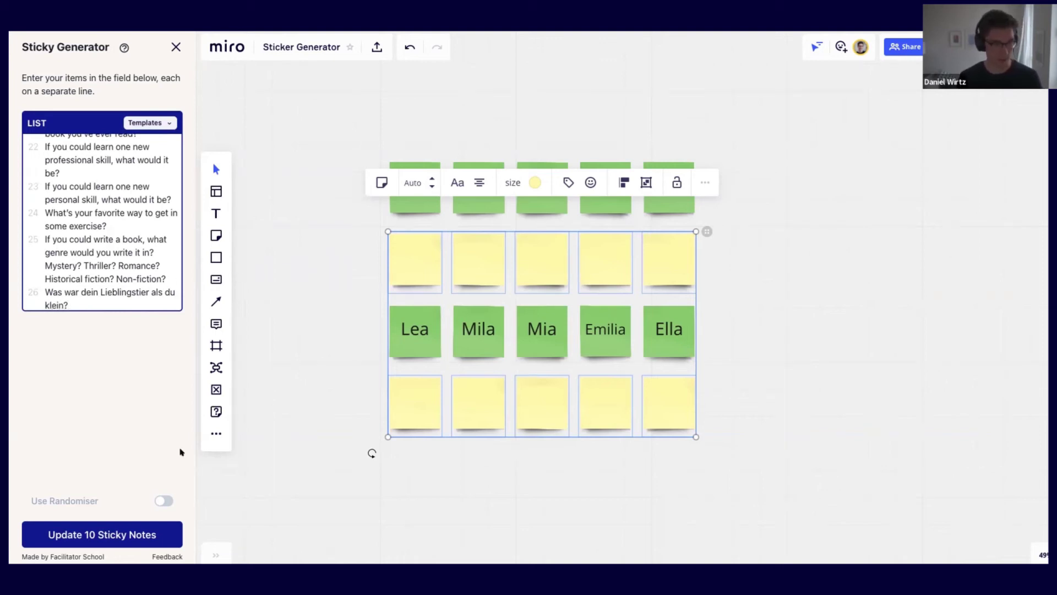
# Enable the randomiser and update the ten yellow sticky notes twice with random questions from the list.
pyautogui.click(162, 500)
pyautogui.moveTo(36, 454); pyautogui.dragTo(110, 457)
pyautogui.click(116, 459)
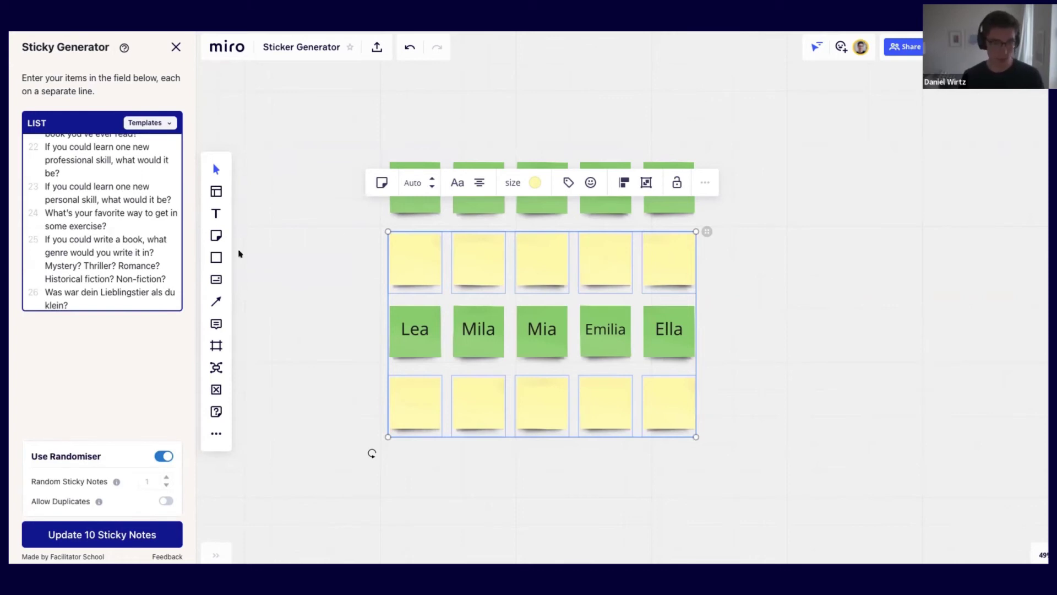
pyautogui.click(89, 535)
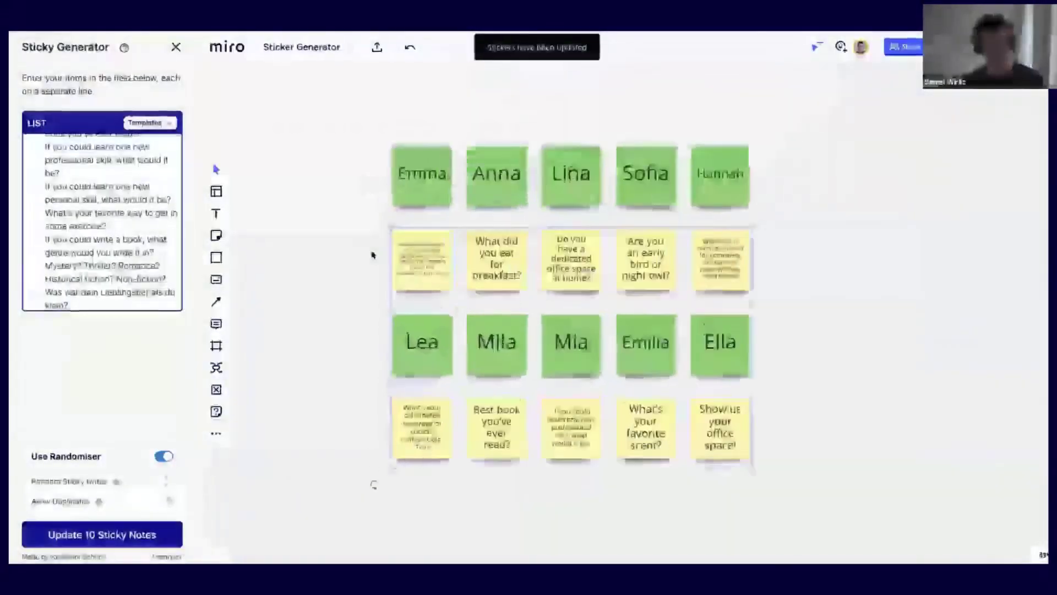
pyautogui.scroll(5, 351, 224)
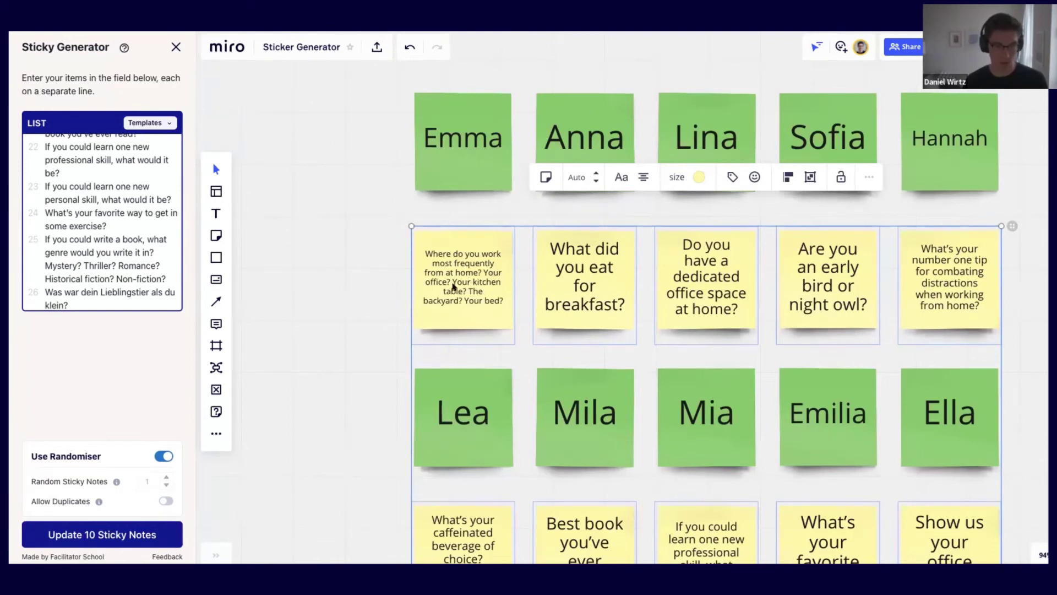
pyautogui.scroll(-3, 435, 298)
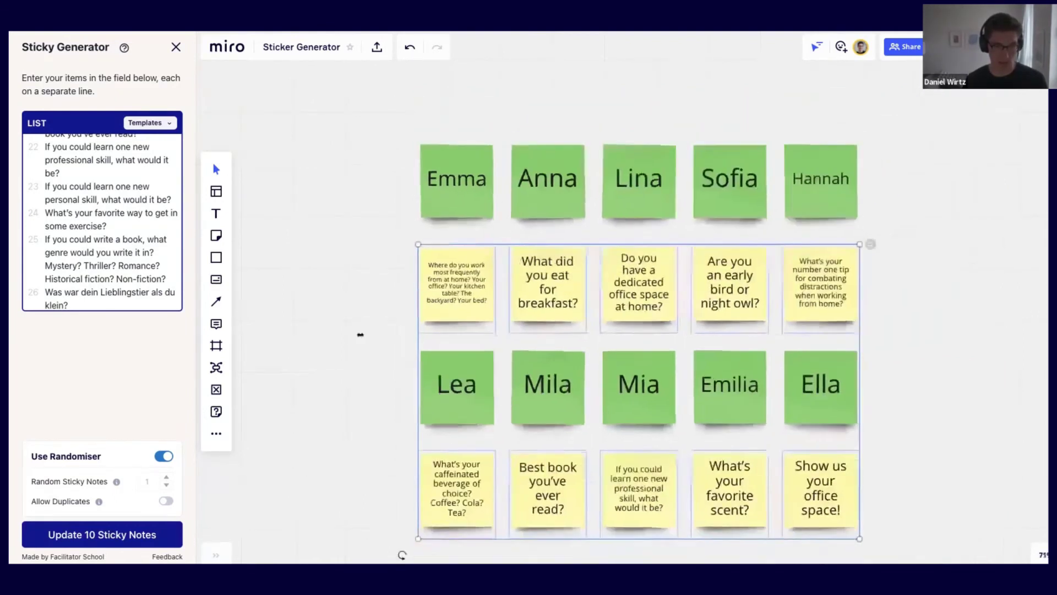
pyautogui.click(77, 535)
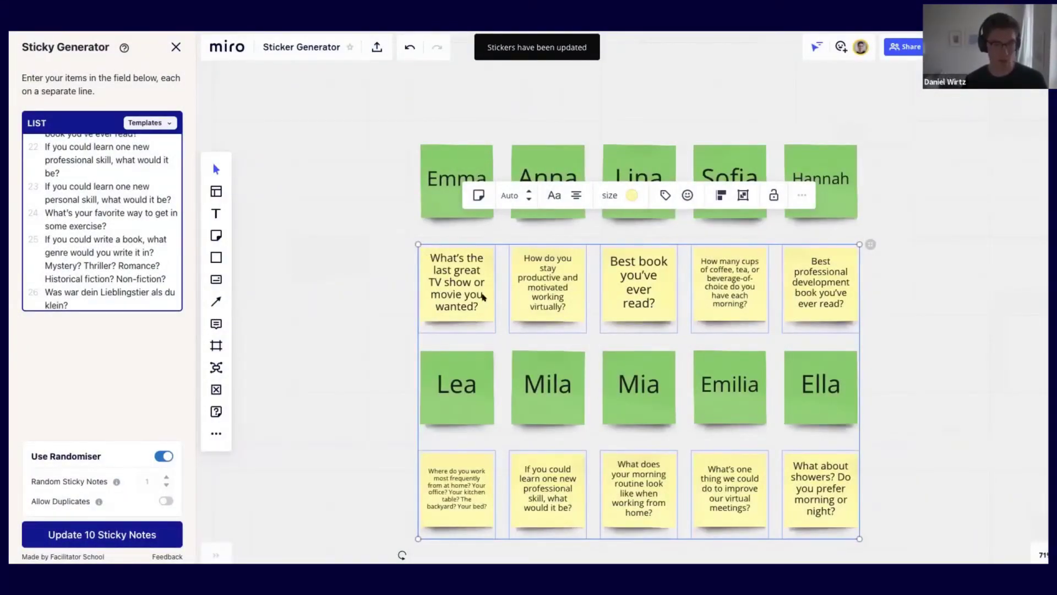
pyautogui.scroll(-3, 346, 299)
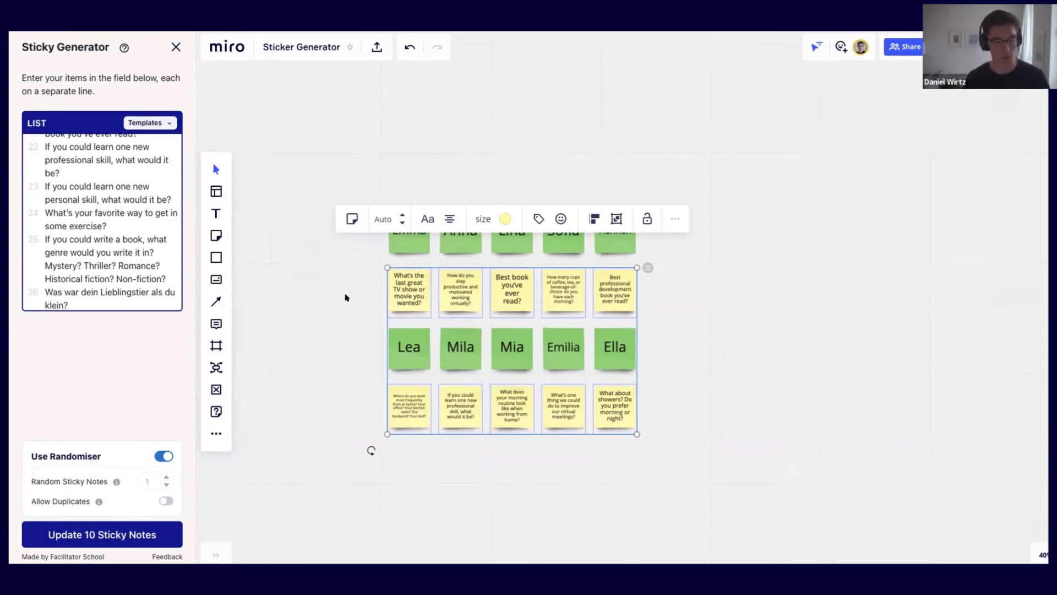
# Delete all the green and yellow sticky notes from the board.
pyautogui.click(701, 456)
pyautogui.moveTo(701, 456); pyautogui.dragTo(369, 193)
pyautogui.press('Delete')
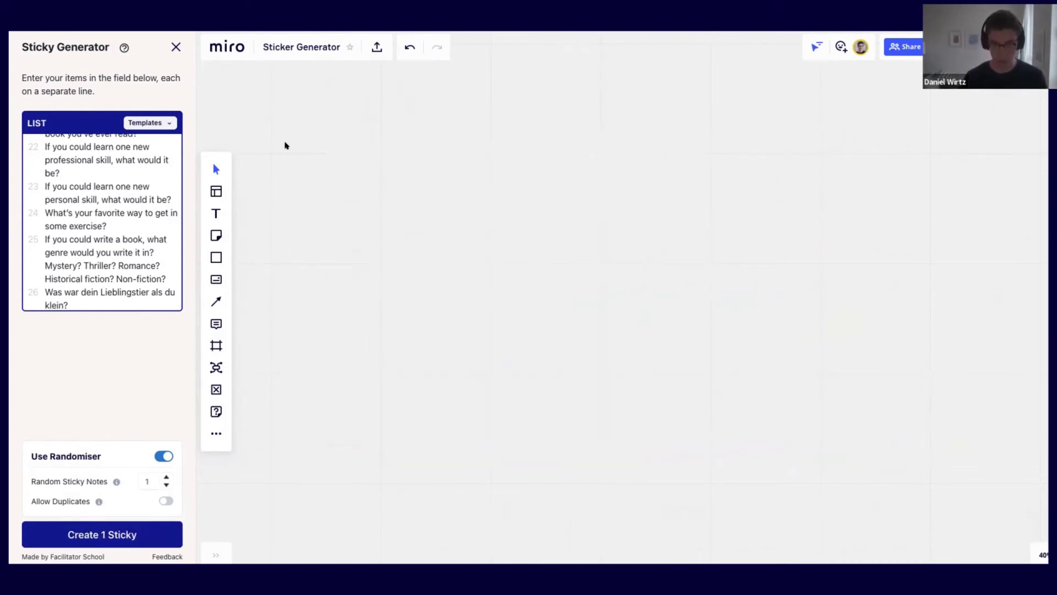
# Load the Heads or Tail template and replace its two entries with "Kopf" and "Zahl".
pyautogui.click(148, 122)
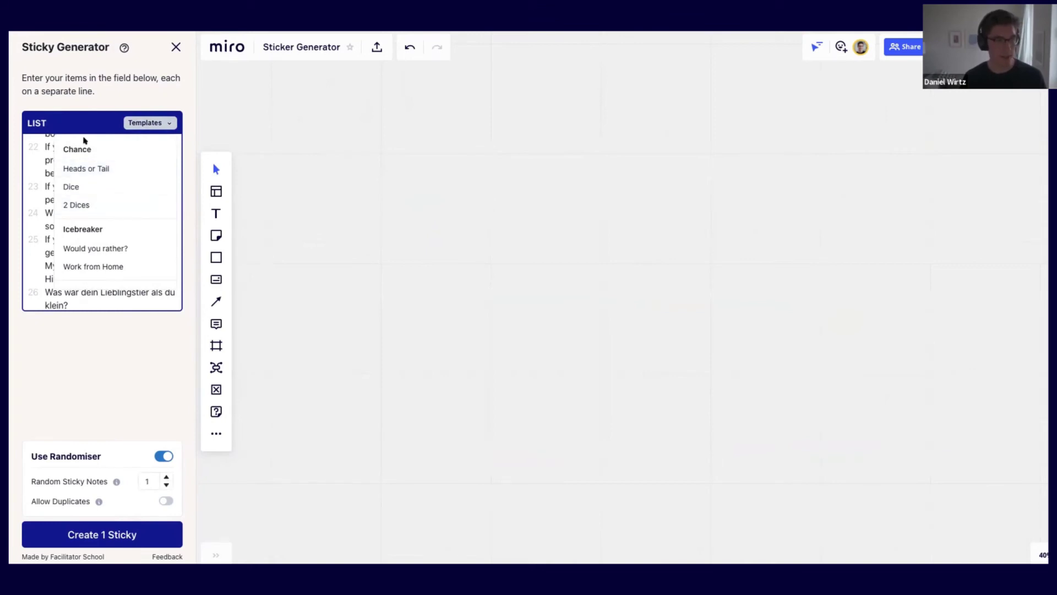
pyautogui.click(104, 168)
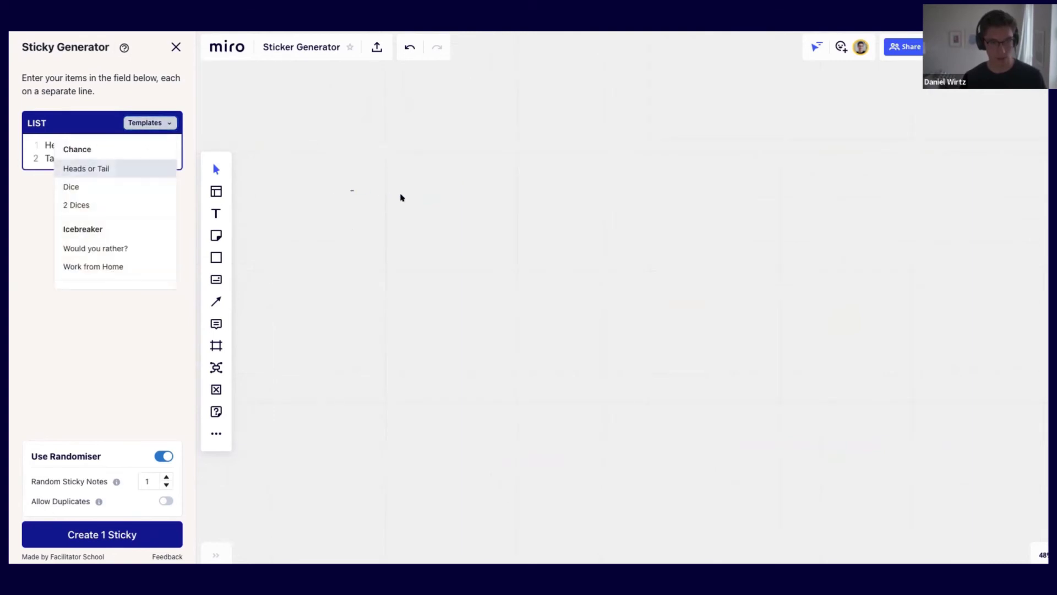
pyautogui.click(351, 188)
pyautogui.moveTo(81, 154); pyautogui.dragTo(41, 153)
pyautogui.write('Kopf ')
pyautogui.write('Zahl')
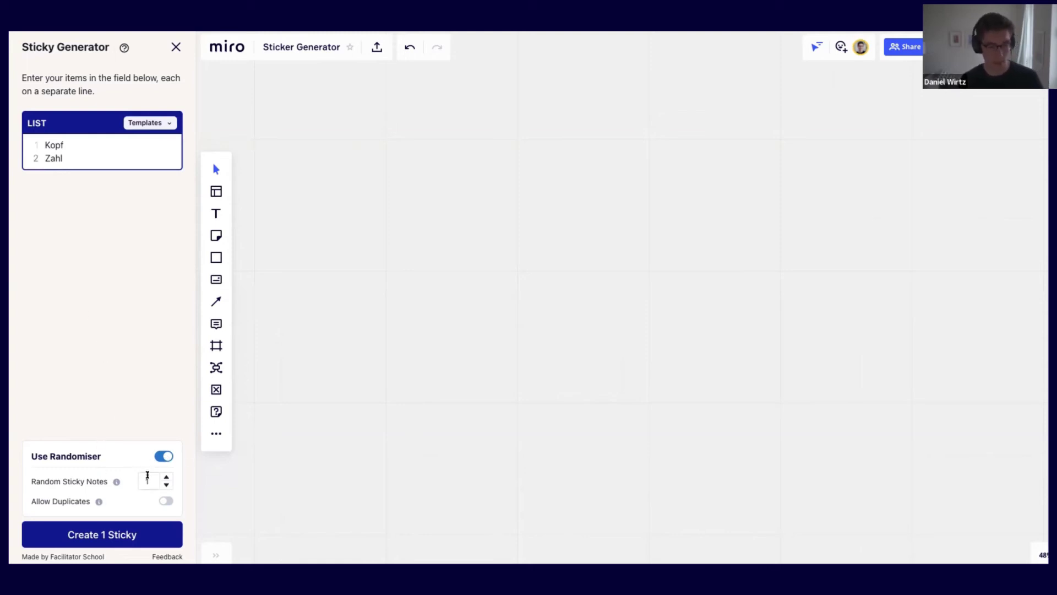
# Create a single random sticky note from the Kopf and Zahl list three times in a row.
pyautogui.click(107, 534)
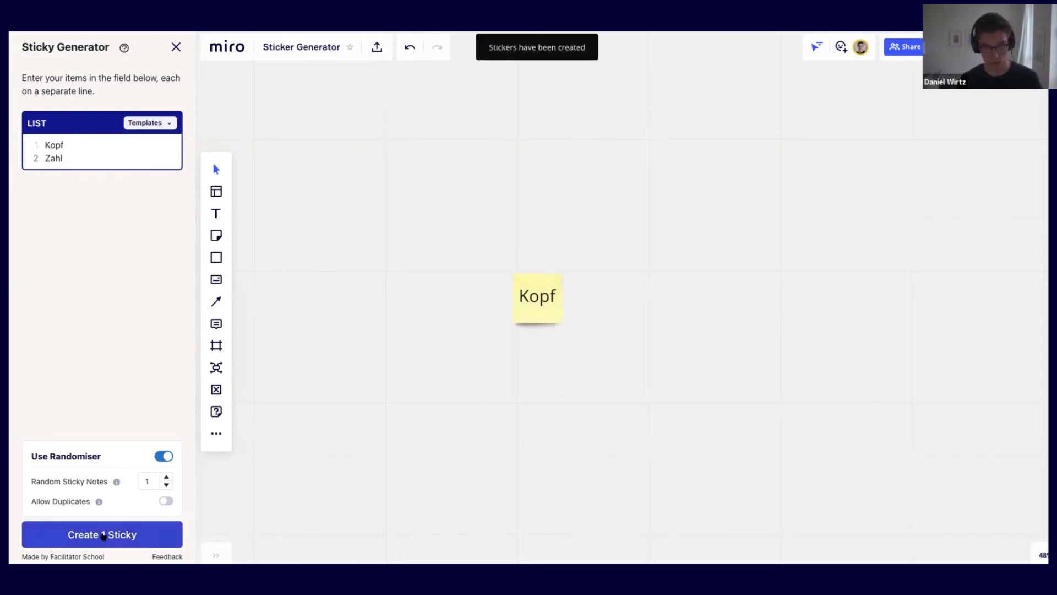
pyautogui.click(104, 534)
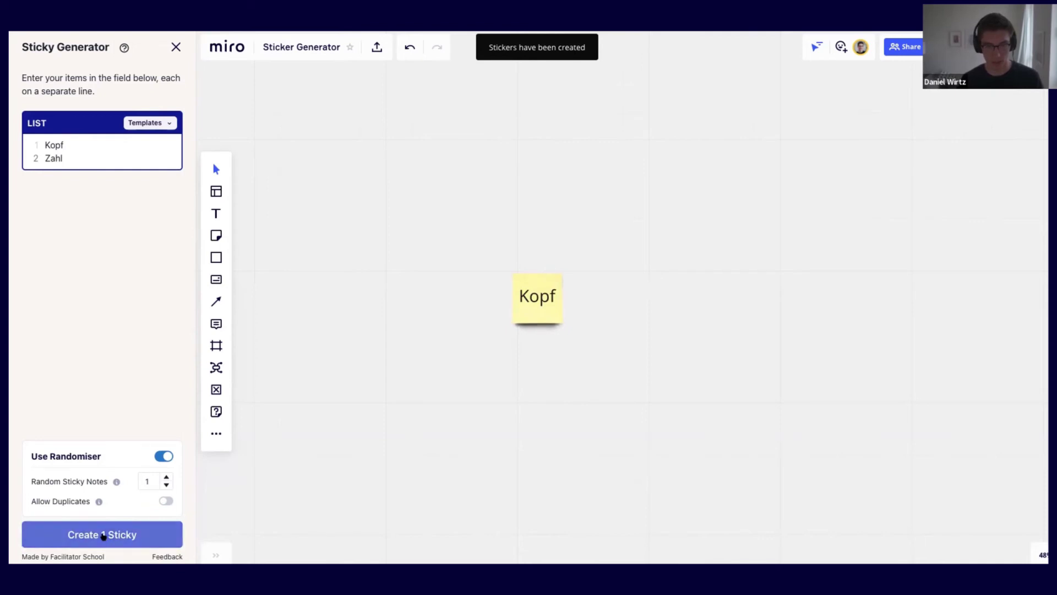
pyautogui.click(104, 534)
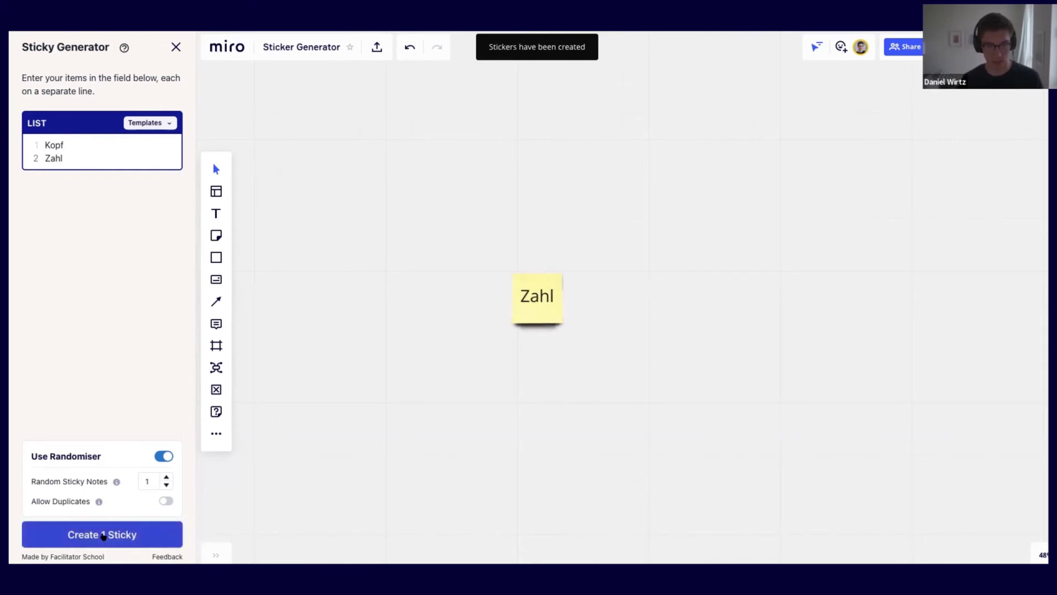
# Delete the coin-toss sticky notes and load the Dice template with the numbers 1 to 6 into the list.
pyautogui.click(537, 308)
pyautogui.press('Delete')
pyautogui.click(165, 123)
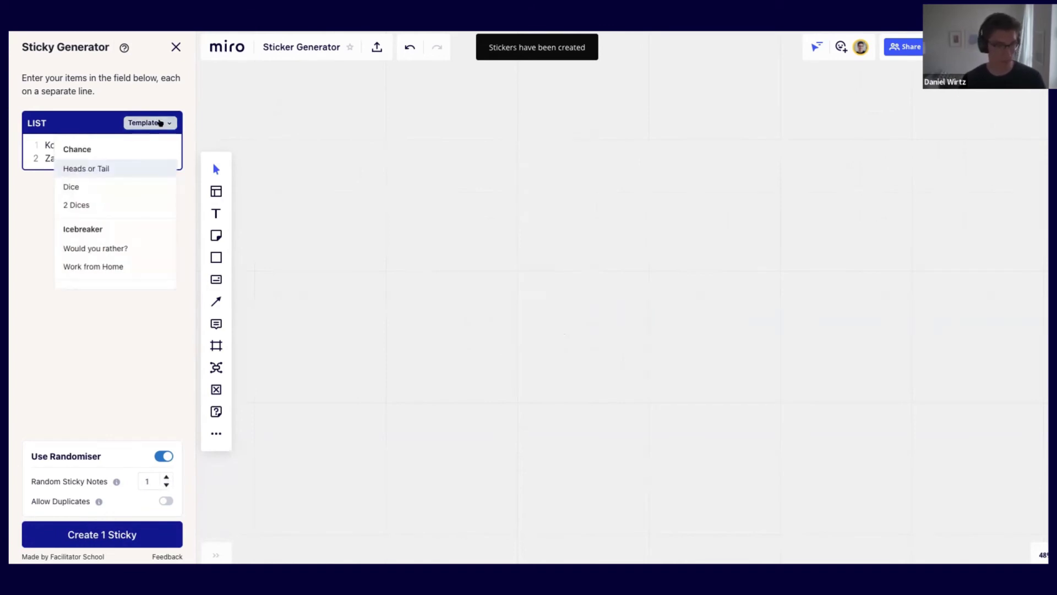
pyautogui.click(90, 187)
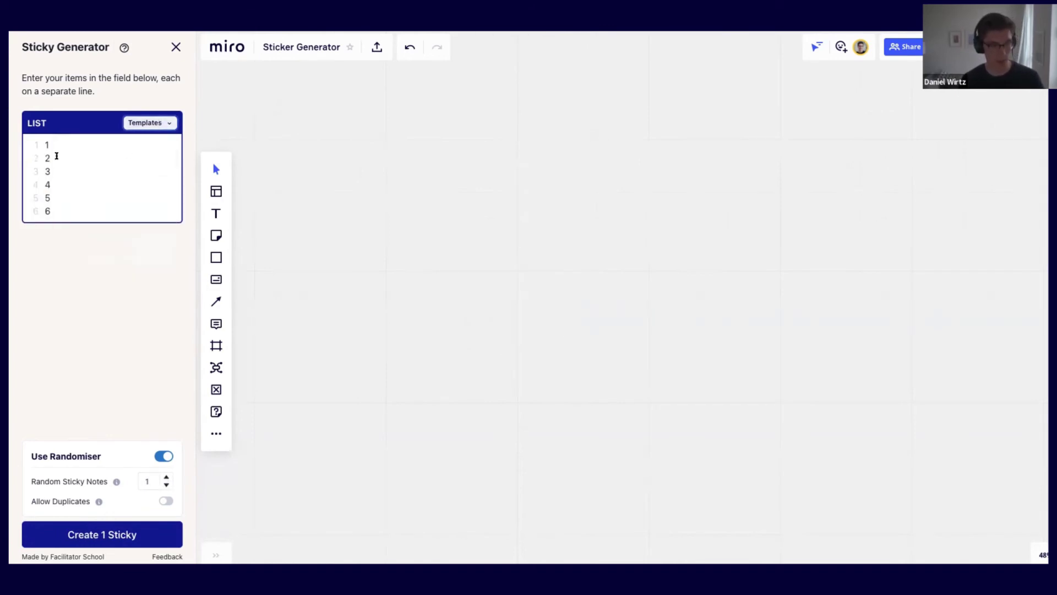
pyautogui.moveTo(46, 145)
pyautogui.mouseDown()
pyautogui.moveTo(49, 207)
pyautogui.moveTo(42, 144)
pyautogui.mouseUp()
pyautogui.click(53, 207)
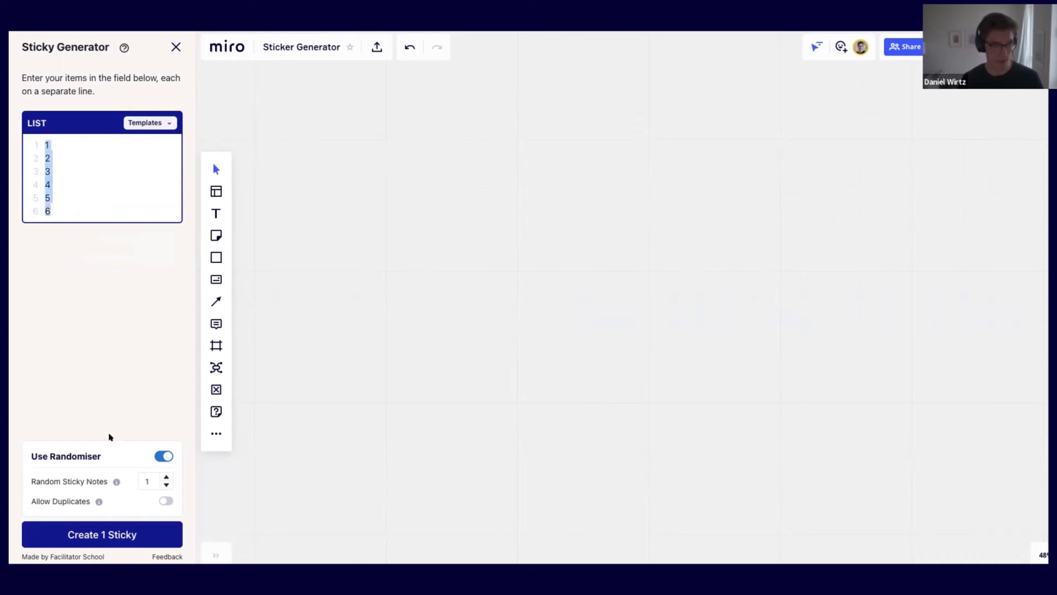
# Create one random sticky note from the dice numbers and update it repeatedly to re-roll its value.
pyautogui.doubleClick(146, 481)
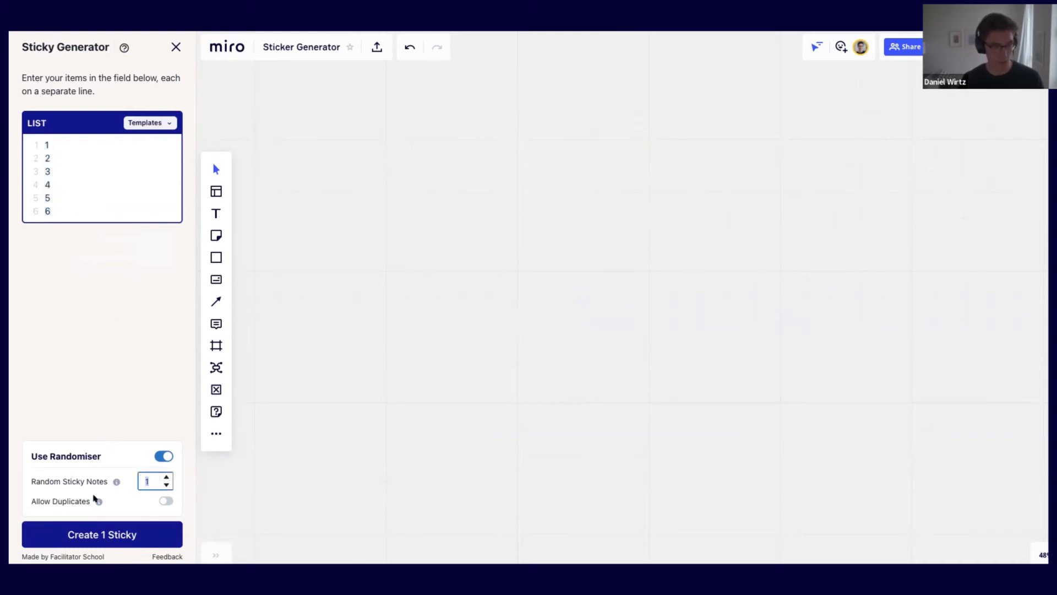
pyautogui.click(112, 533)
pyautogui.moveTo(606, 387); pyautogui.dragTo(481, 248)
pyautogui.click(147, 529)
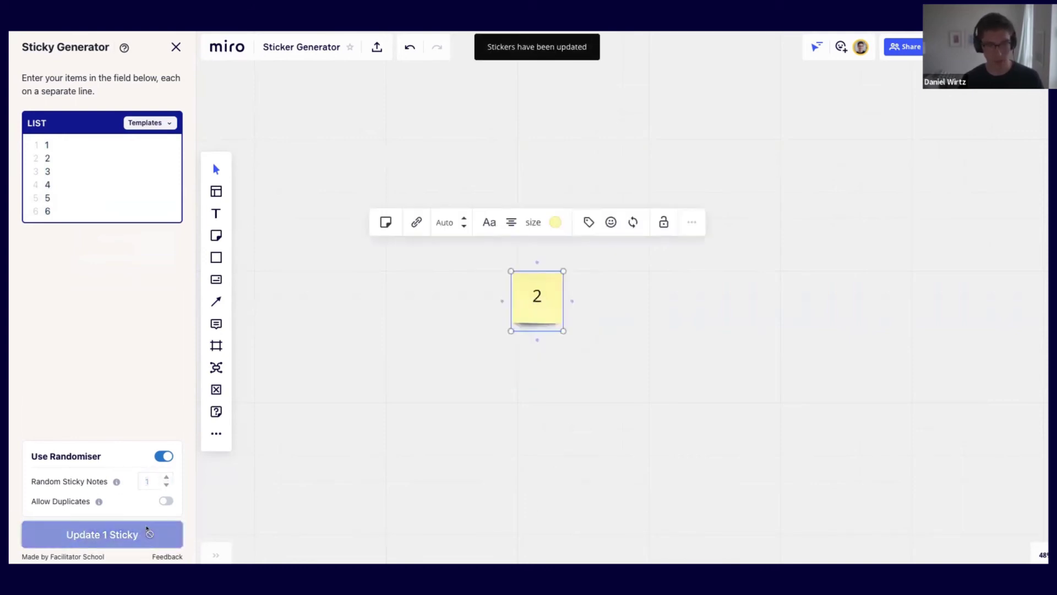
pyautogui.click(147, 530)
pyautogui.click(147, 530)
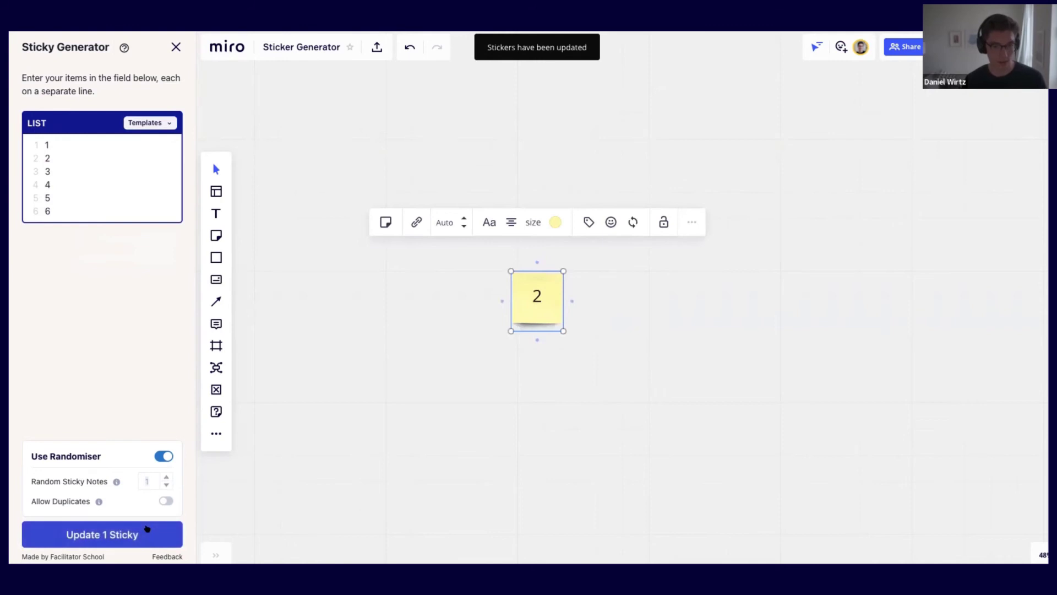
pyautogui.click(147, 529)
pyautogui.click(147, 529)
pyautogui.click(147, 529)
pyautogui.click(146, 530)
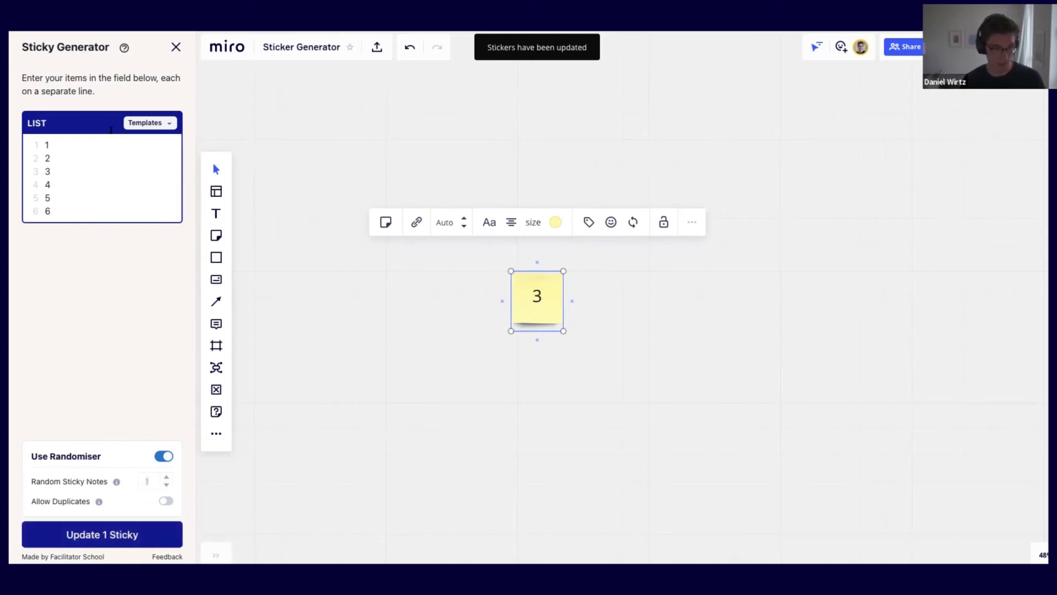
# Extend the list with the numbers 7, 8, 9, 10, 11 and 12, each on its own line.
pyautogui.click(87, 208)
pyautogui.press('Return')
pyautogui.write('7')
pyautogui.press('Return')
pyautogui.write('8')
pyautogui.press('Return')
pyautogui.write('9')
pyautogui.press('Return')
pyautogui.write('10')
pyautogui.press('Return')
pyautogui.write('11')
pyautogui.press('Return')
pyautogui.write('1')
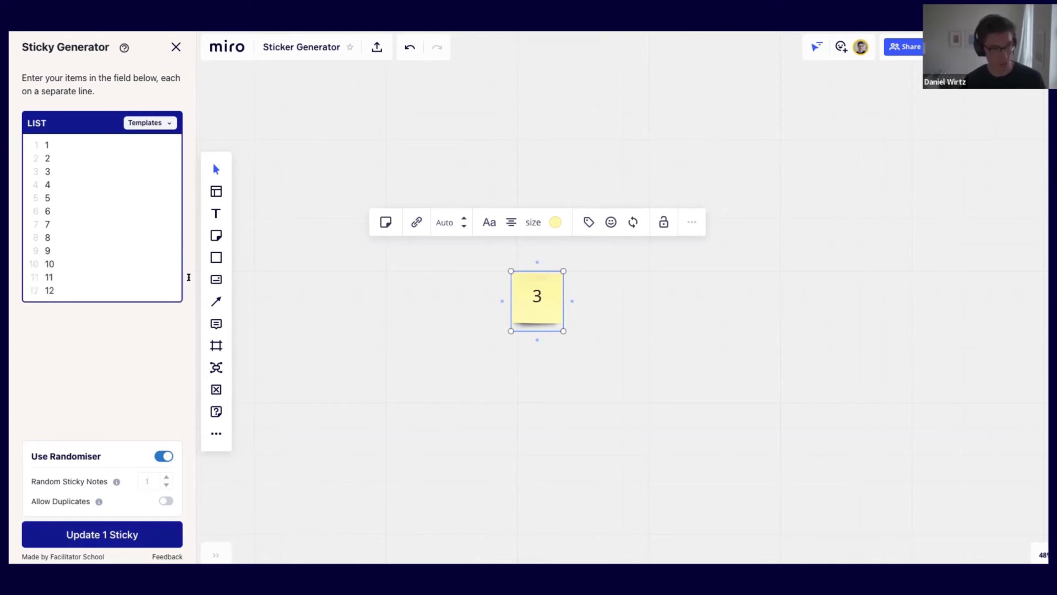
# Duplicate the number sticky note to make a row of three and update all three twice with random numbers from the list.
pyautogui.click(507, 321)
pyautogui.click(591, 295)
pyautogui.click(640, 296)
pyautogui.moveTo(732, 368); pyautogui.dragTo(483, 240)
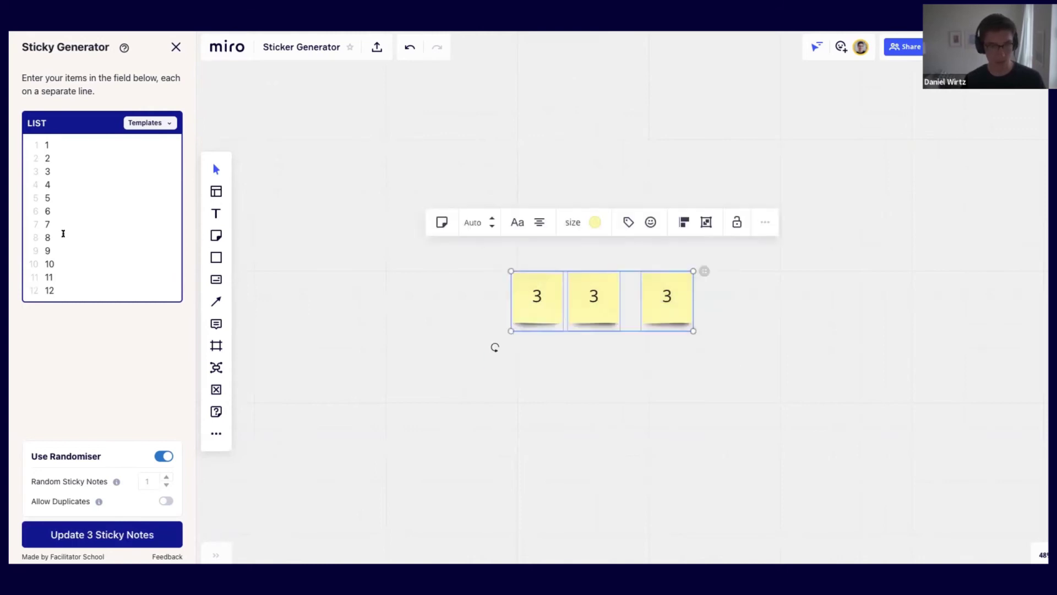
pyautogui.click(83, 536)
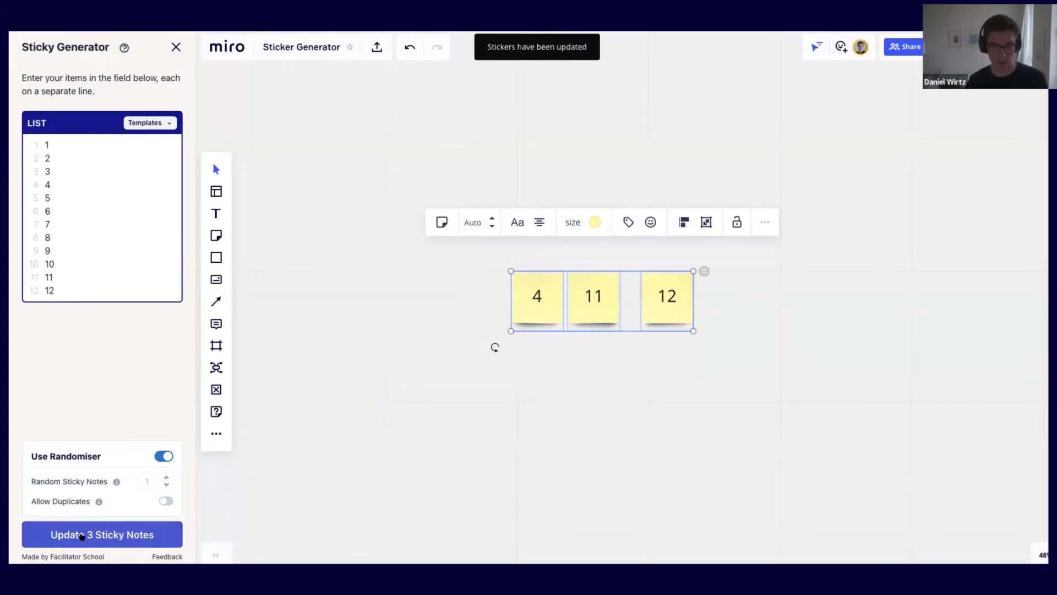
pyautogui.click(146, 538)
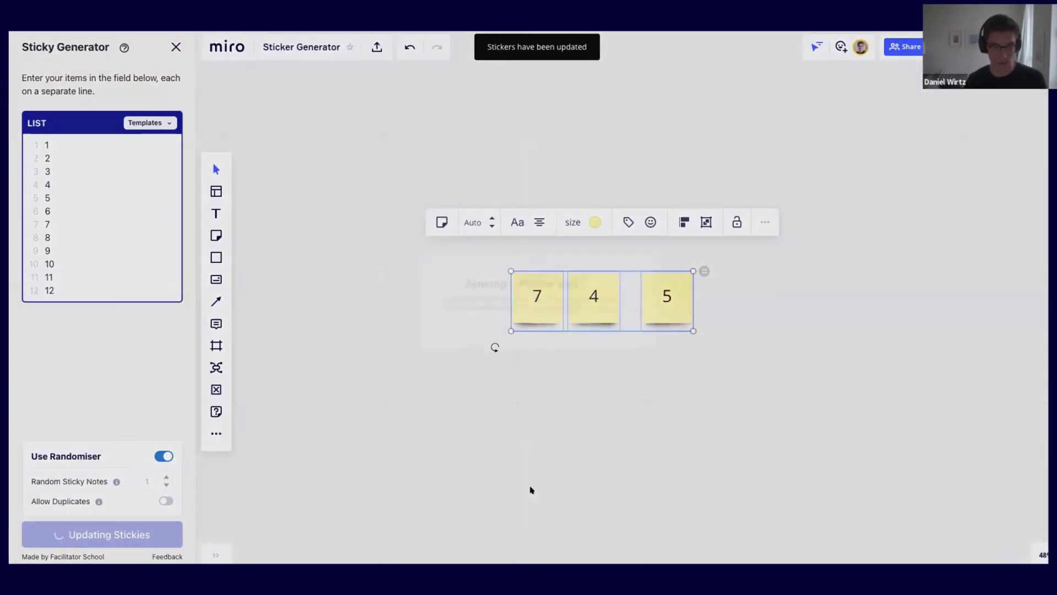
pyautogui.click(148, 123)
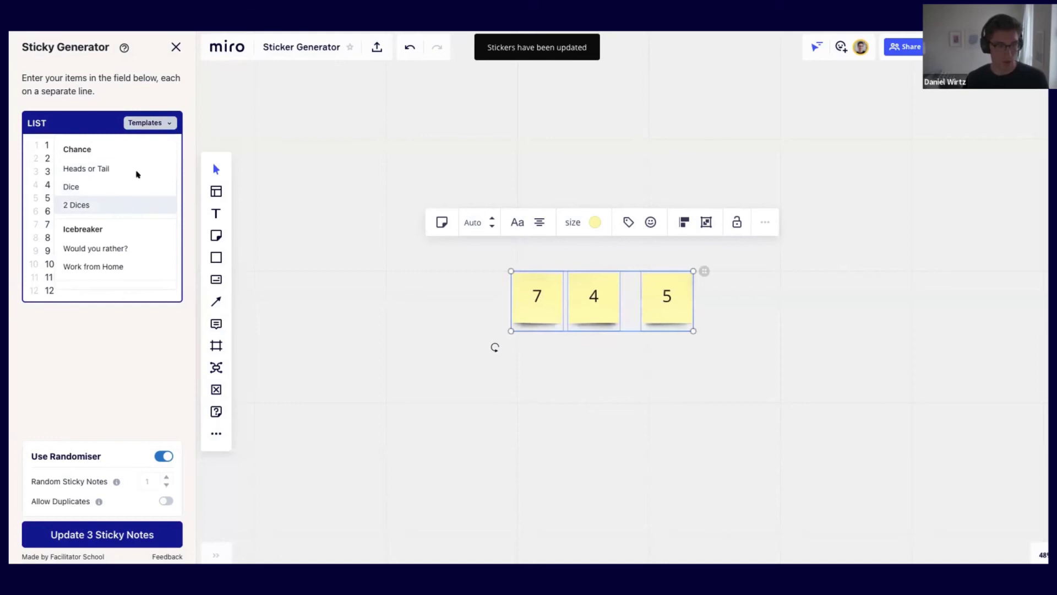
pyautogui.click(149, 122)
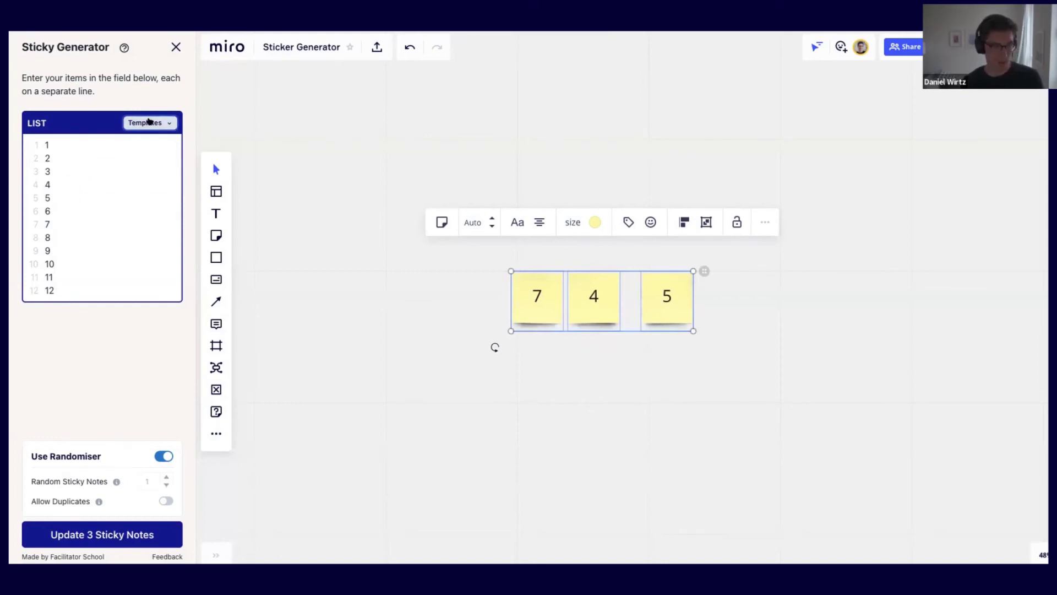